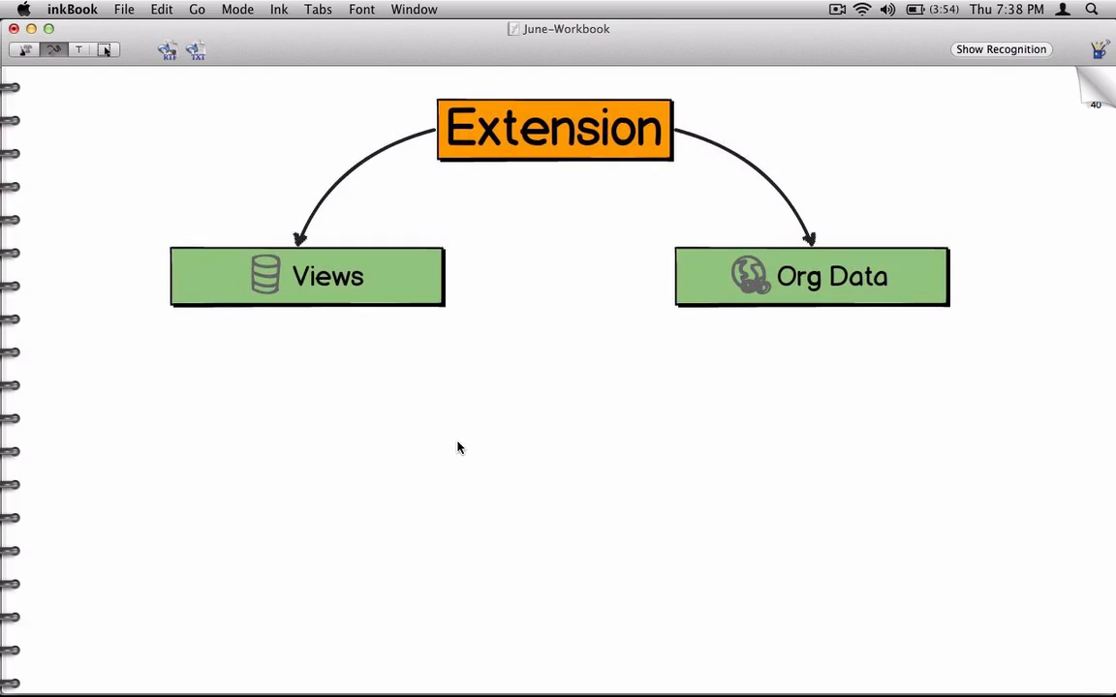
Step: Handwrite VD01 below the Views box and branch it into General and Sales
mouse_move(109, 365)
mouse_down()
mouse_move(177, 390)
mouse_move(77, 452)
mouse_move(76, 482)
mouse_up()
mouse_move(141, 452)
mouse_down()
mouse_move(196, 451)
mouse_move(195, 477)
mouse_up()
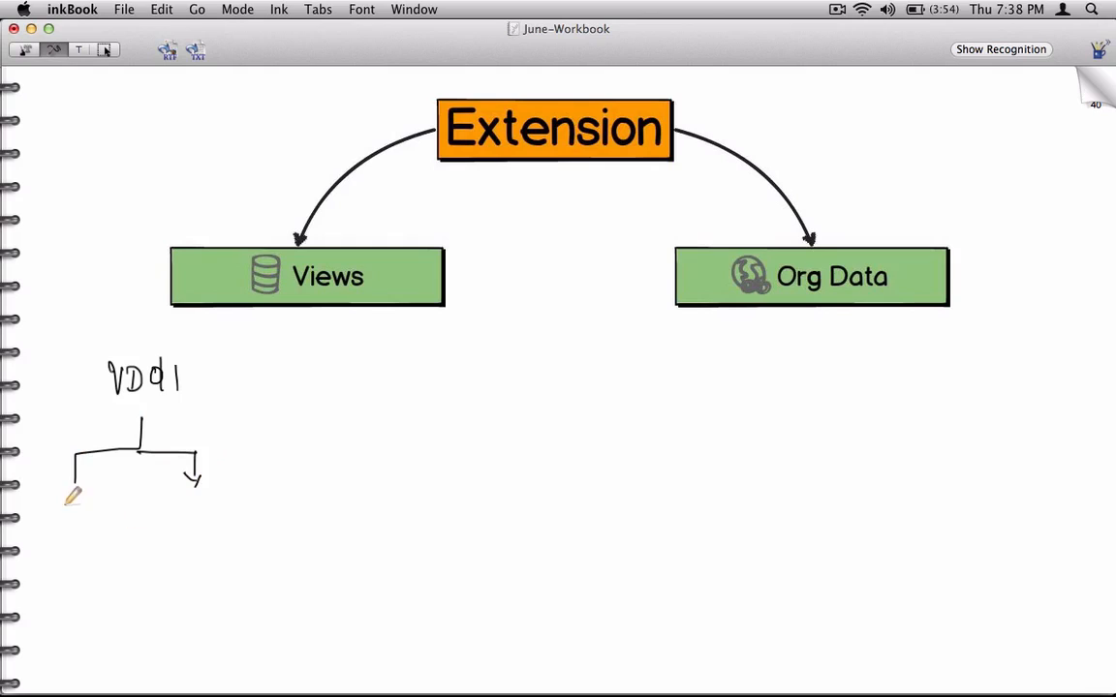
mouse_move(62, 502)
mouse_down()
mouse_move(70, 517)
mouse_move(130, 497)
mouse_move(167, 519)
mouse_move(199, 496)
mouse_move(227, 506)
mouse_up()
click(175, 502)
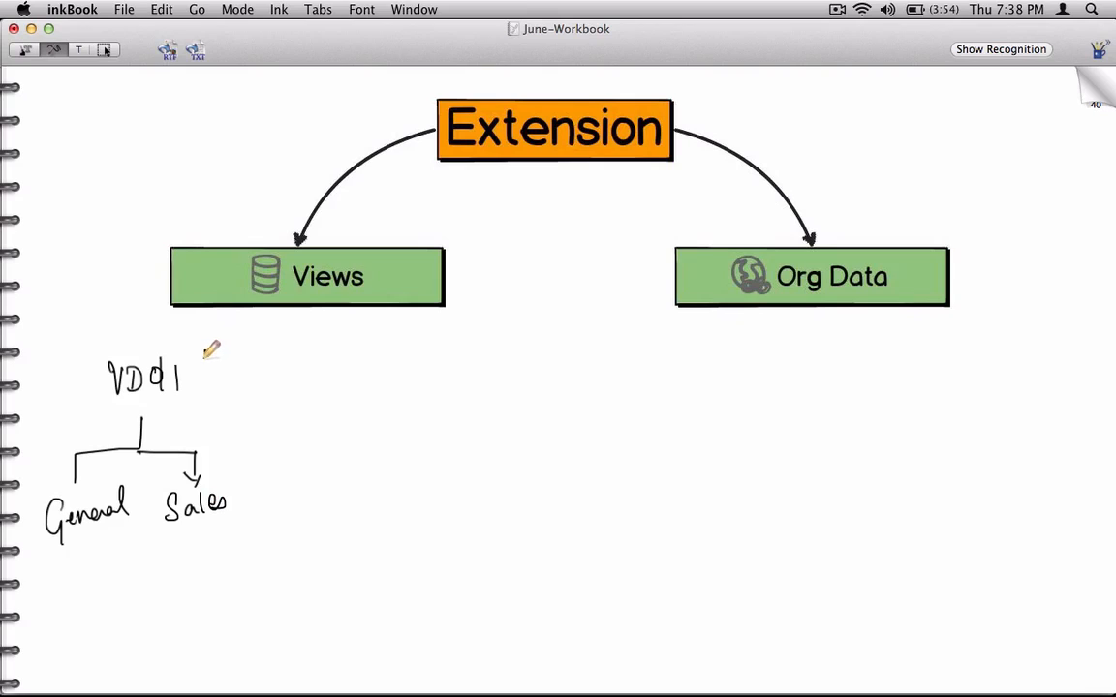
Step: Write the customer number in brackets after VD01, link it by an arrow to FD01, and point FD01 down to Finance
mouse_move(199, 354)
mouse_down()
mouse_move(200, 368)
mouse_move(232, 363)
mouse_move(242, 347)
mouse_move(256, 365)
mouse_move(194, 384)
mouse_up()
mouse_move(274, 335)
mouse_down()
mouse_move(278, 366)
mouse_move(310, 335)
mouse_move(332, 352)
mouse_move(387, 356)
mouse_move(387, 376)
mouse_up()
mouse_move(407, 353)
mouse_down()
mouse_move(371, 427)
mouse_move(382, 422)
mouse_move(348, 463)
mouse_move(417, 463)
mouse_up()
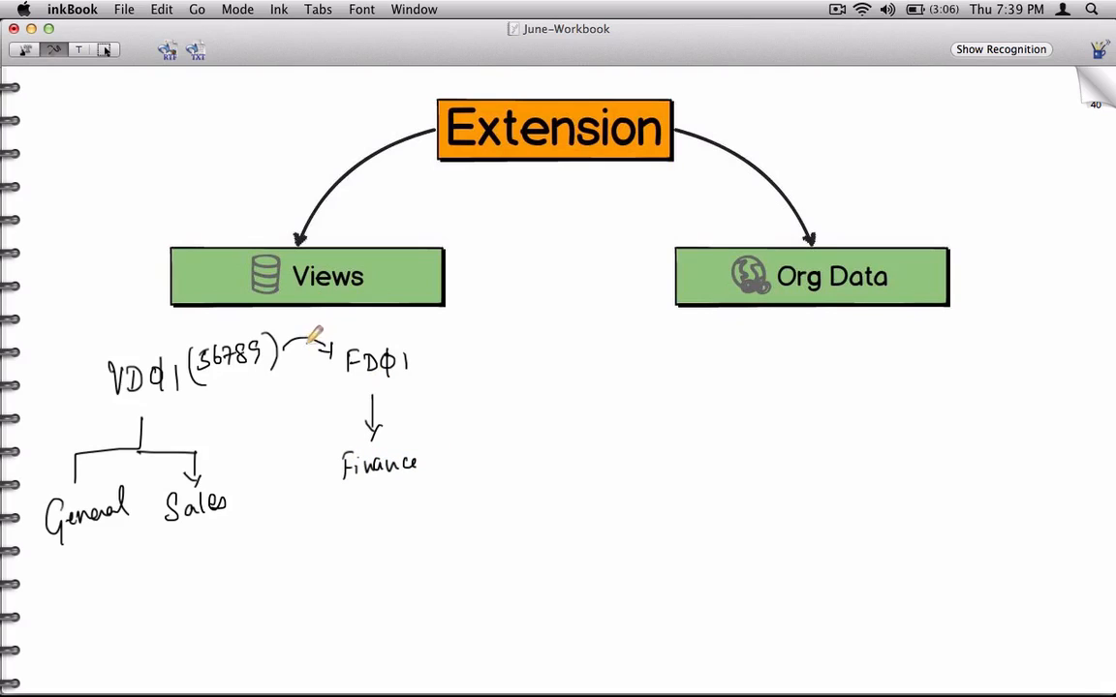
mouse_move(287, 345)
mouse_down()
mouse_move(300, 331)
mouse_move(335, 349)
mouse_up()
Step: Switch to SAPGUI, save the customer's company code data and leave customer creation
key(super+Tab)
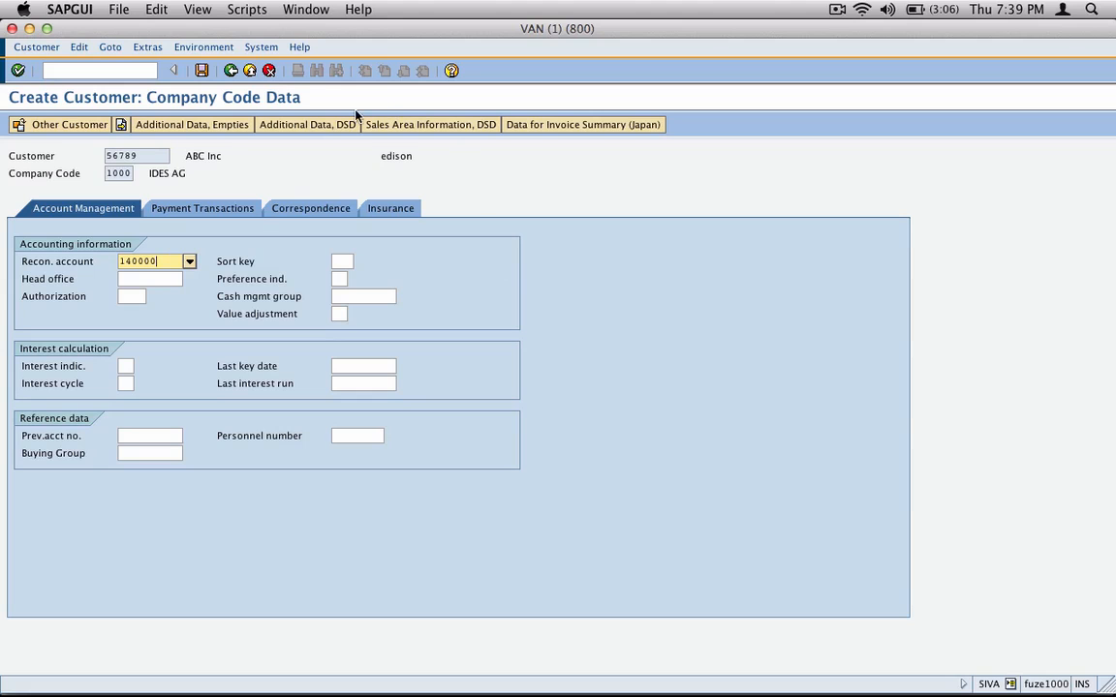
click(201, 71)
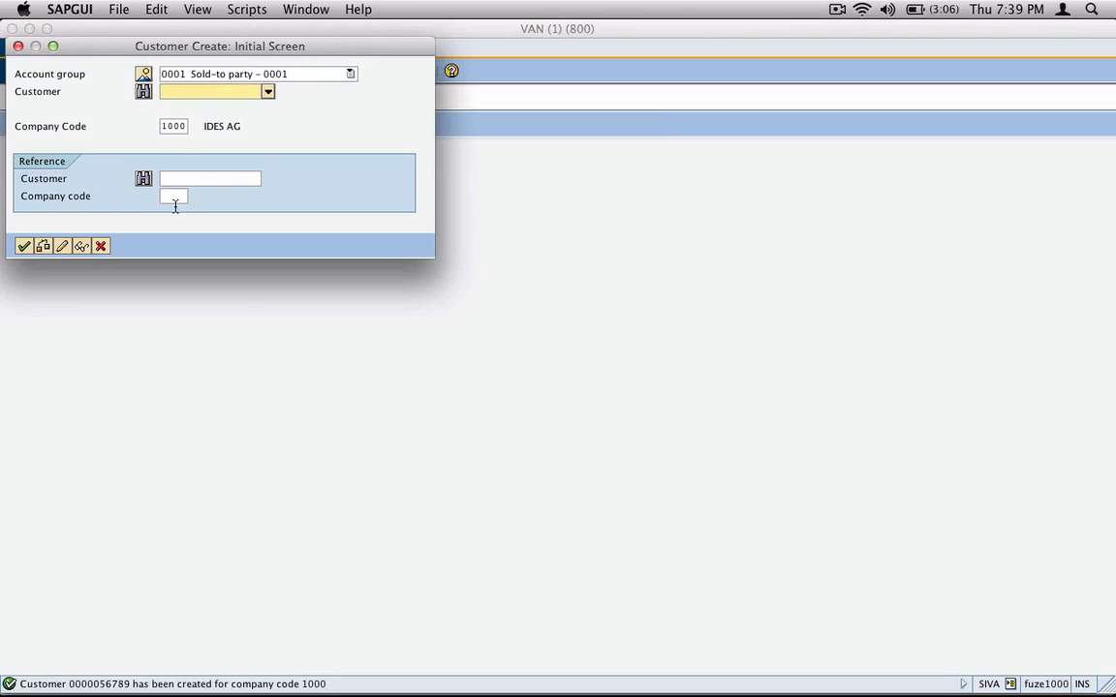
click(100, 246)
Step: Run transaction vd02 and list the sales areas assigned to the customer
click(113, 68)
text(vd)
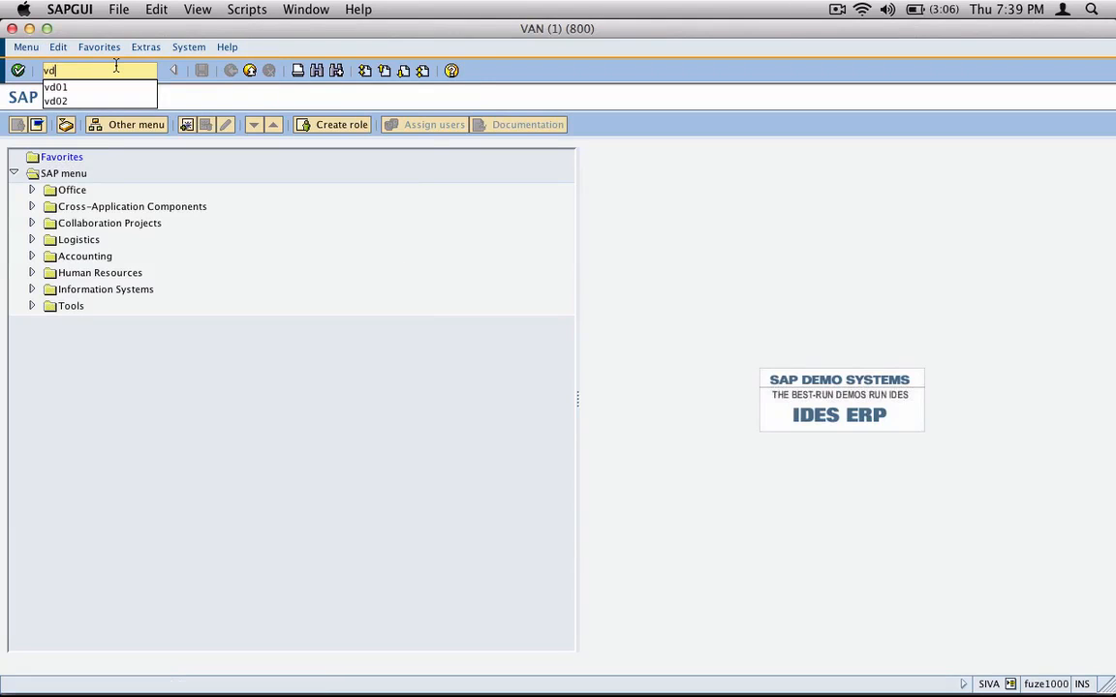
text(02)
key(Return)
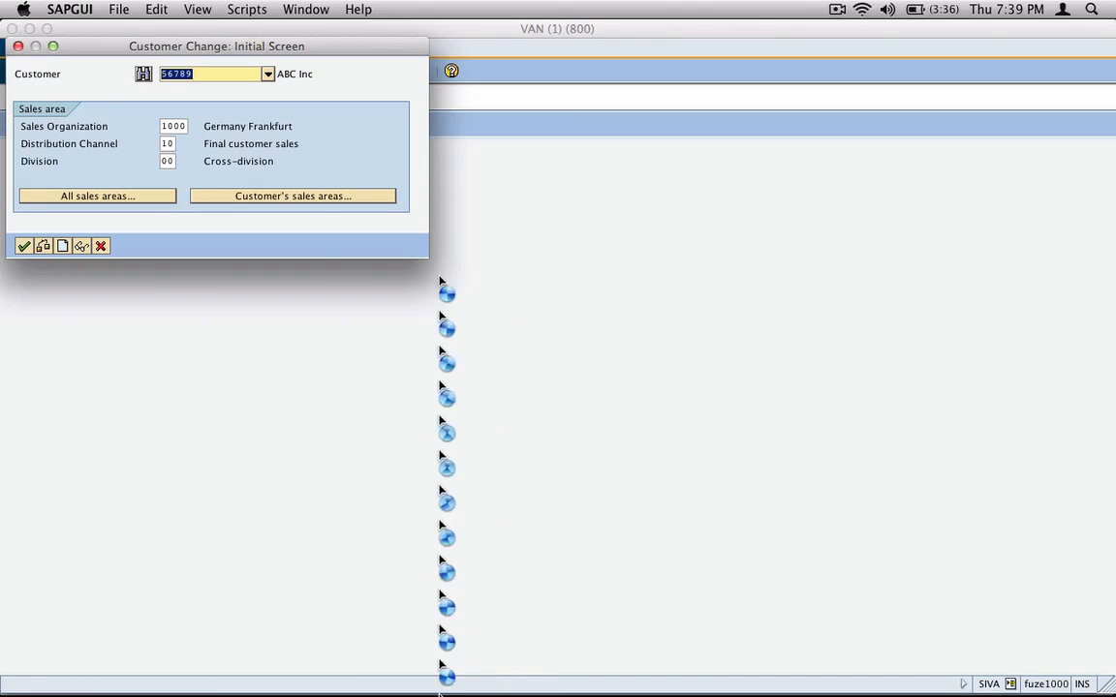
click(358, 199)
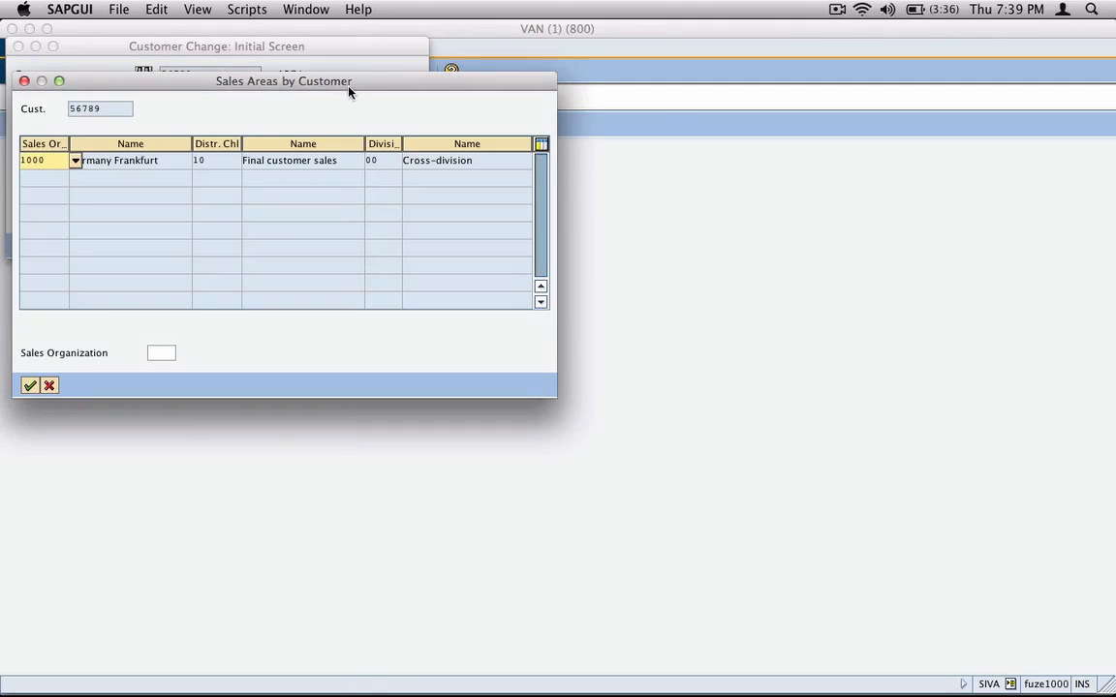
drag(349, 87, 605, 212)
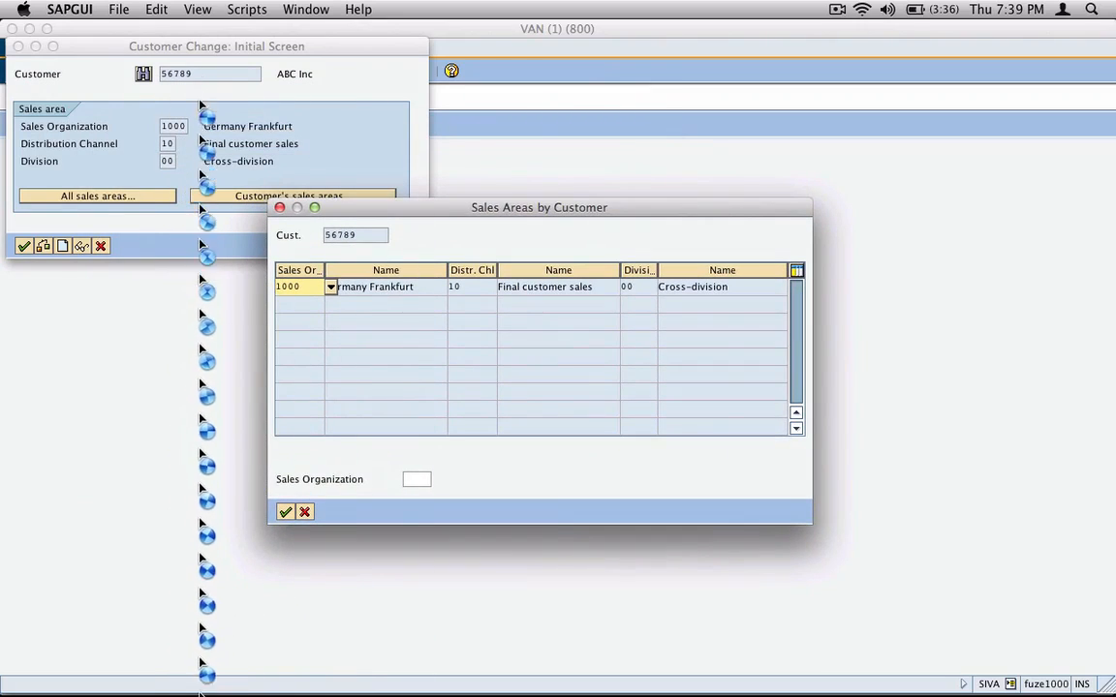
Step: Check the sales organization, distribution channel and division of the listed sales area, and leave the customer change transaction
double_click(274, 288)
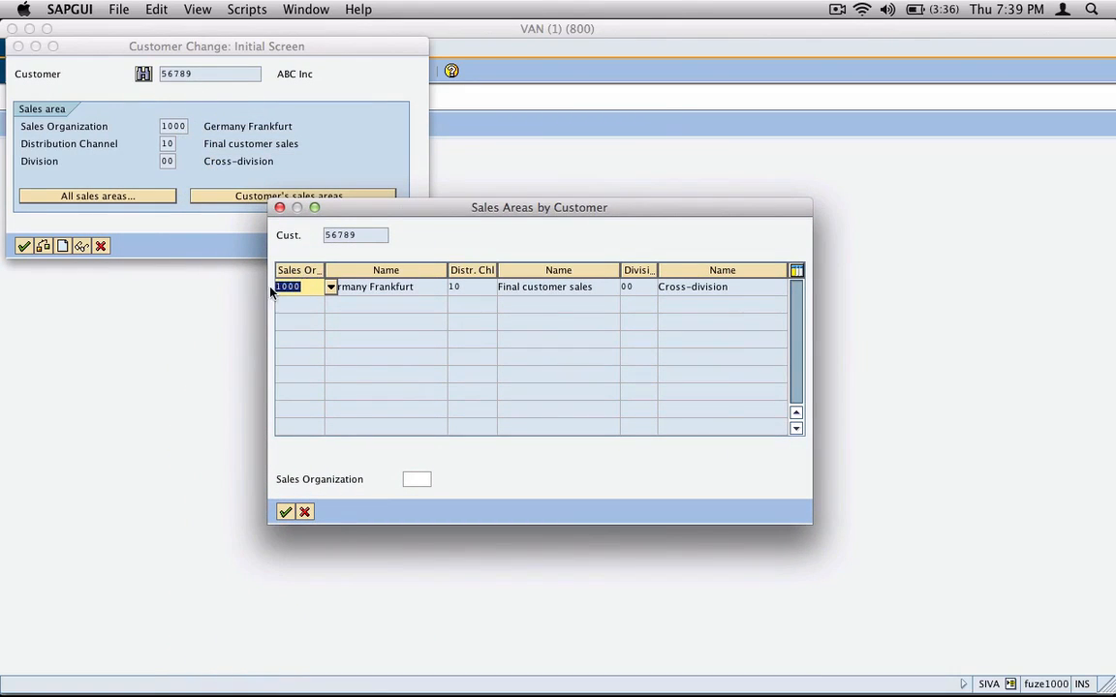
double_click(459, 287)
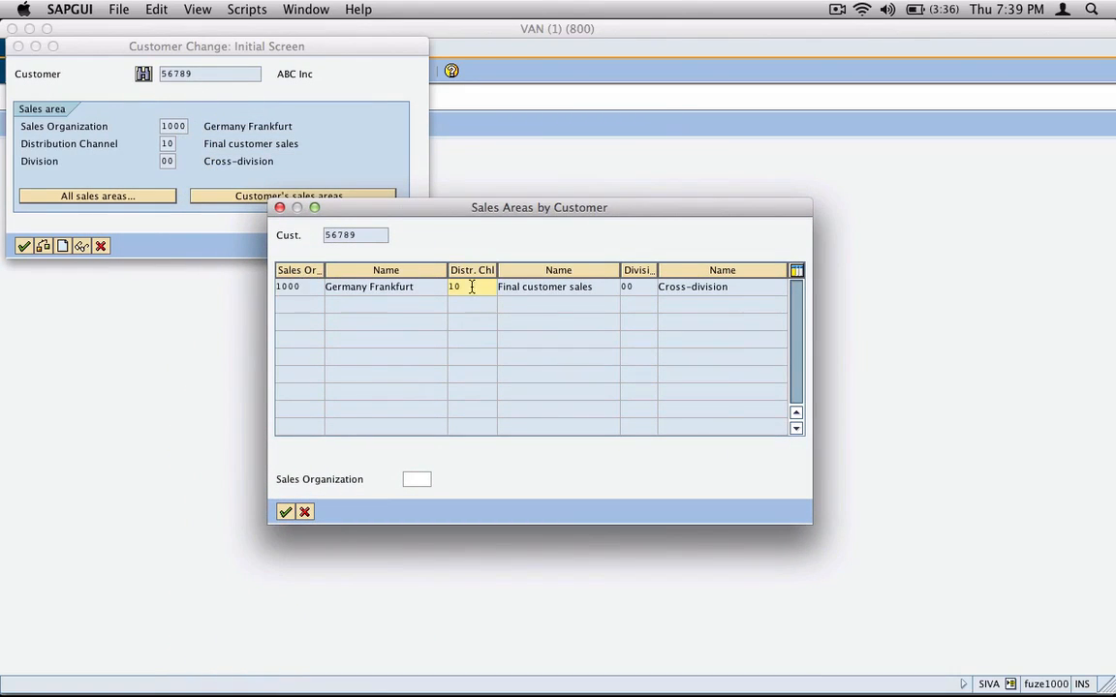
double_click(638, 287)
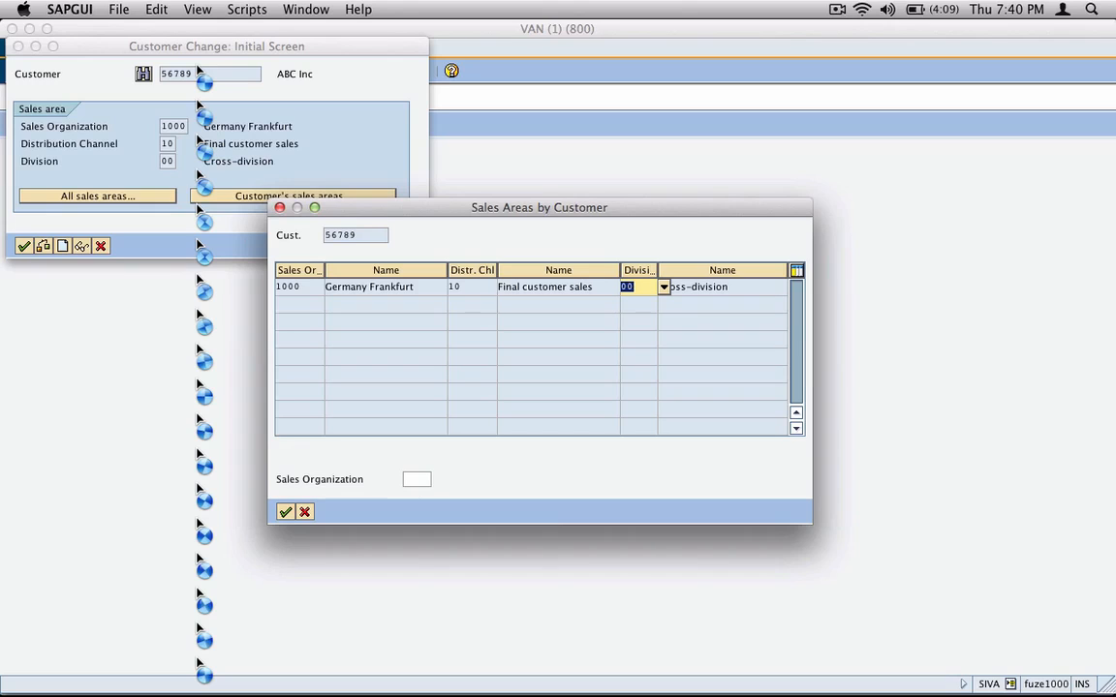
click(304, 511)
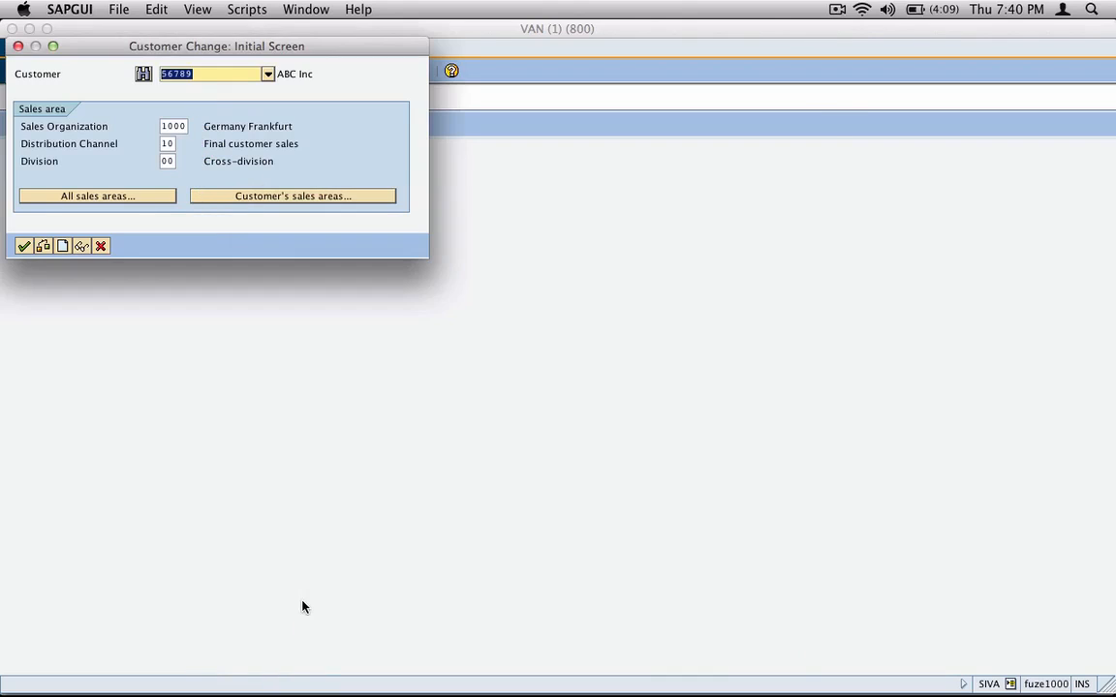
click(101, 246)
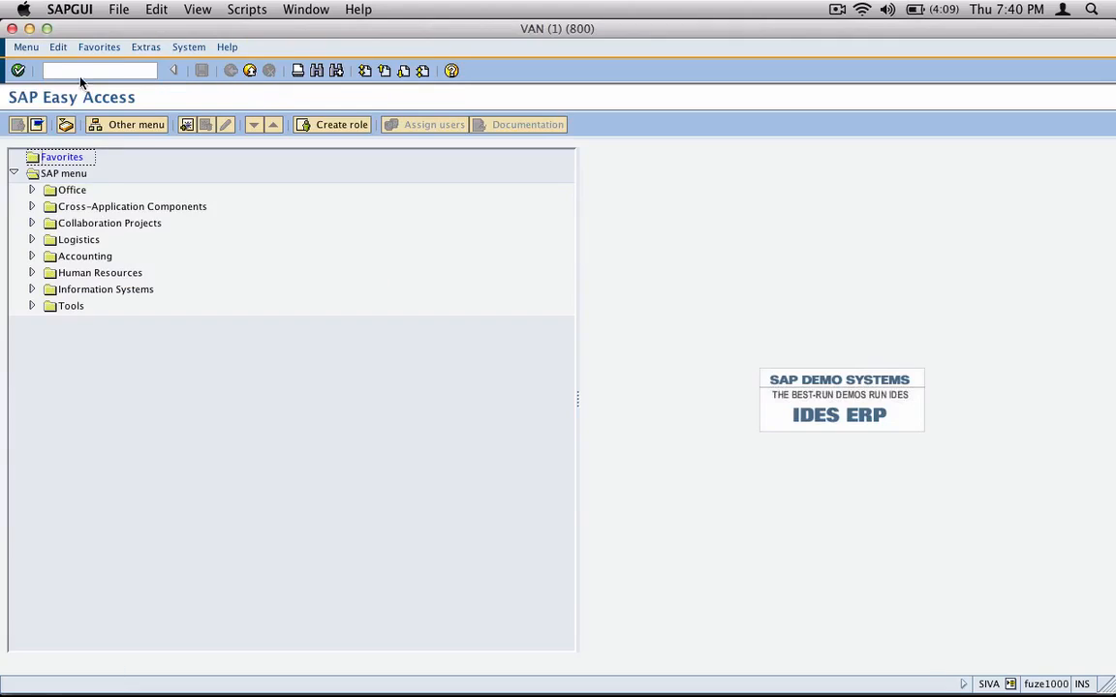
Step: Run transaction vd01 and start extending the existing customer to sales organization 3000, distribution channel 10 and division 00
click(90, 71)
text(vd01)
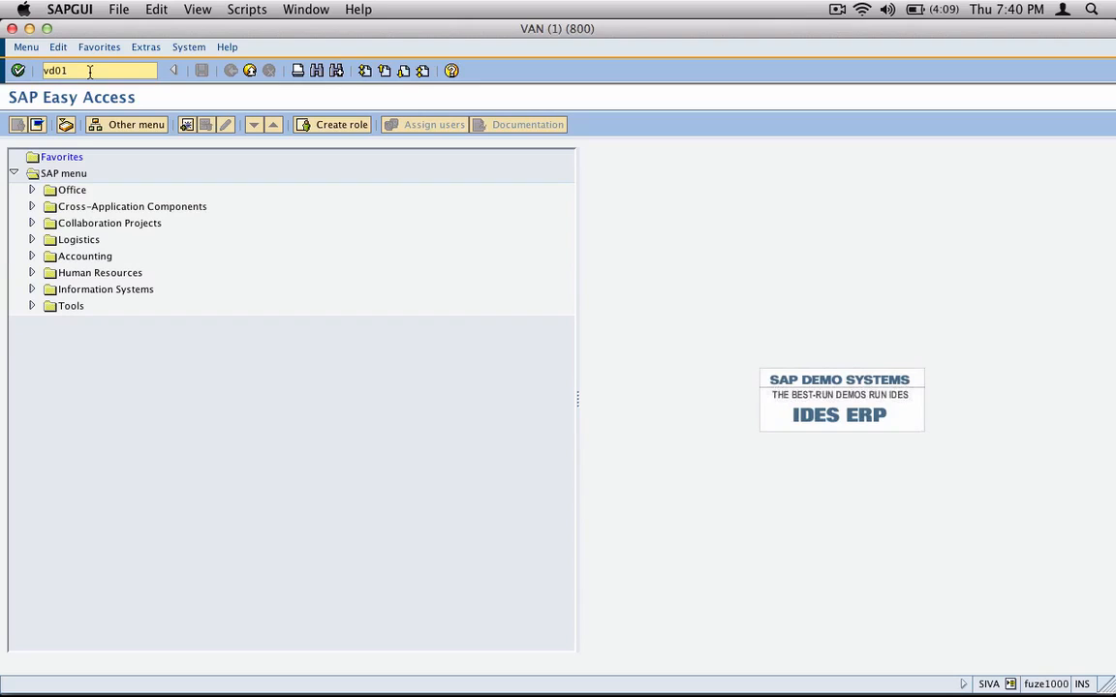
key(Return)
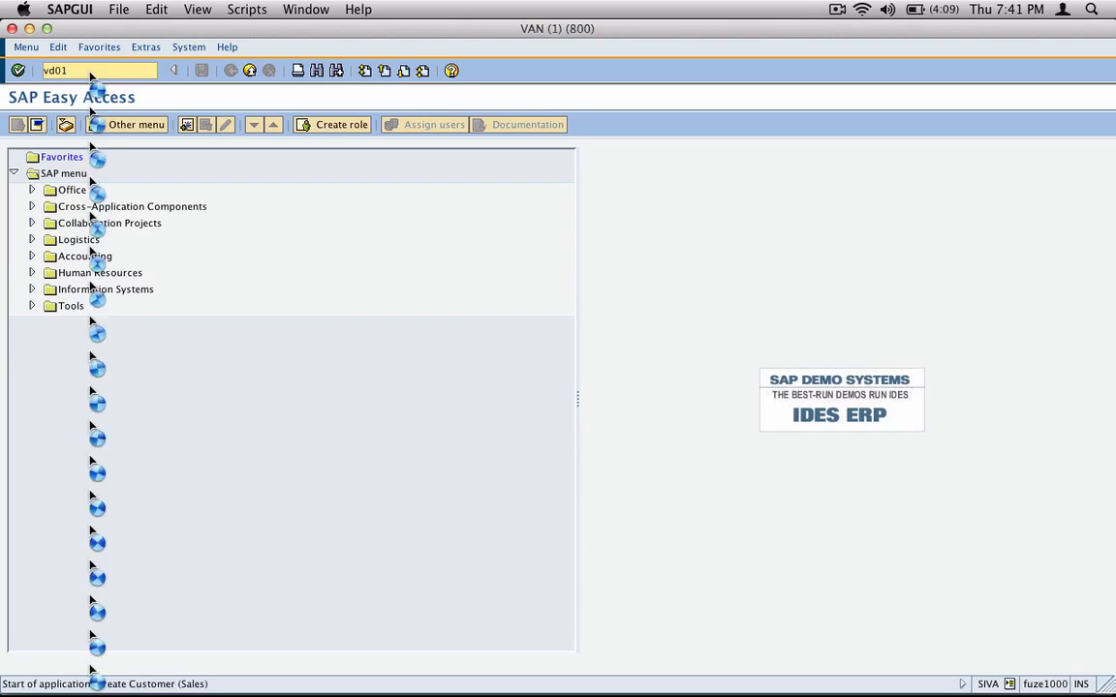
text(56789)
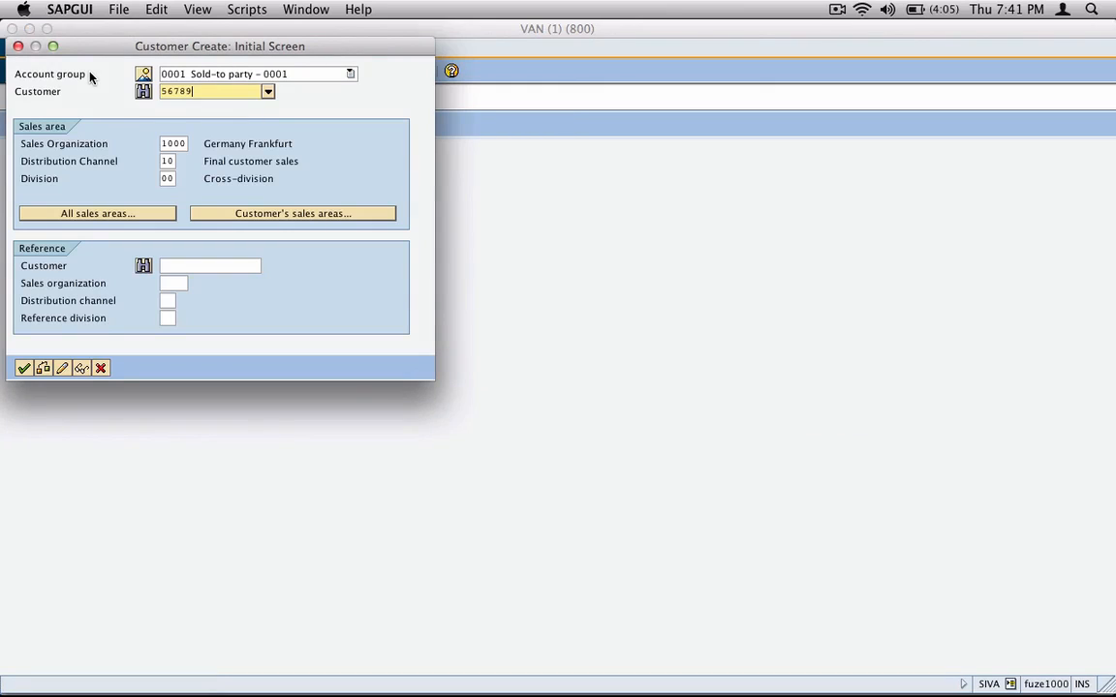
key(Tab)
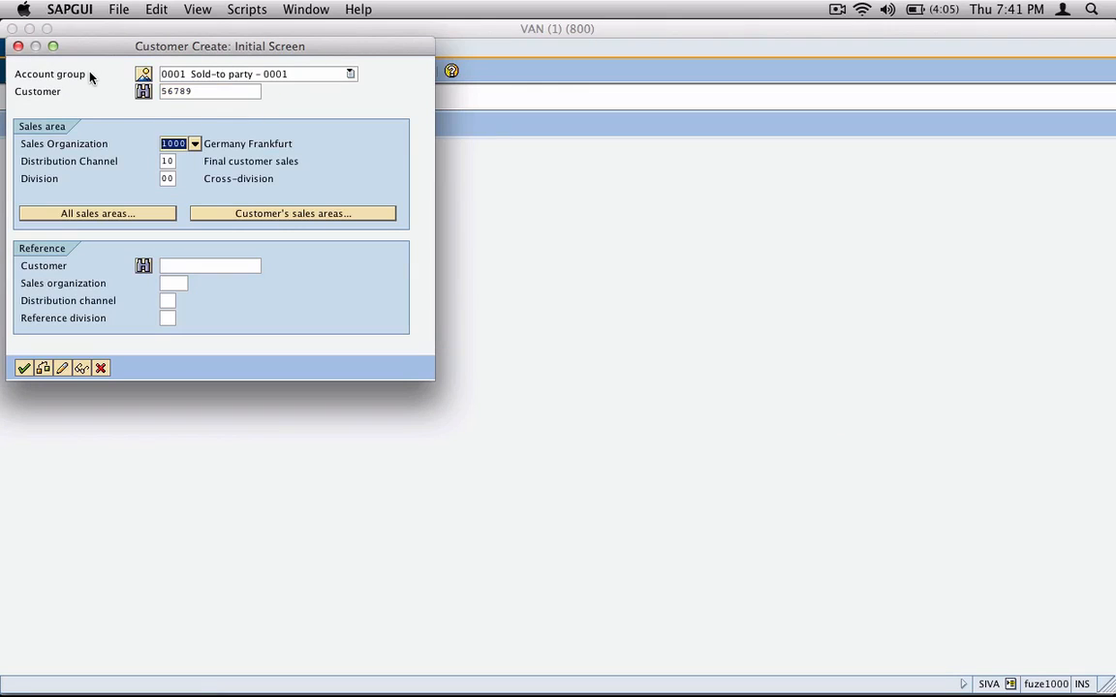
text(3000)
key(Tab)
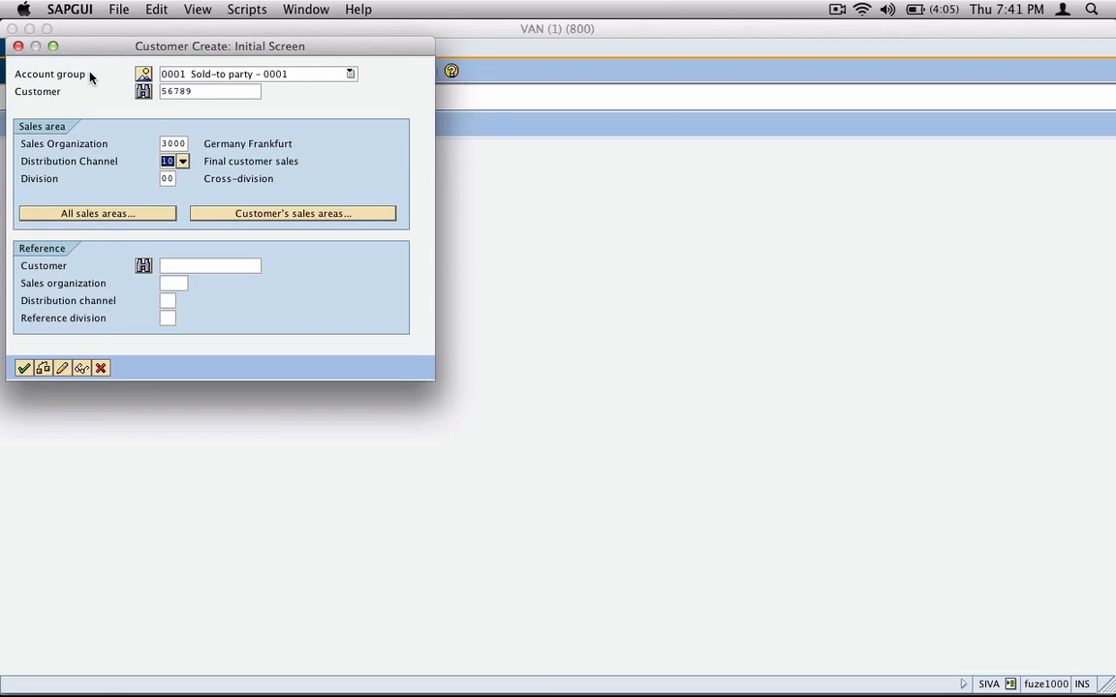
key(Return)
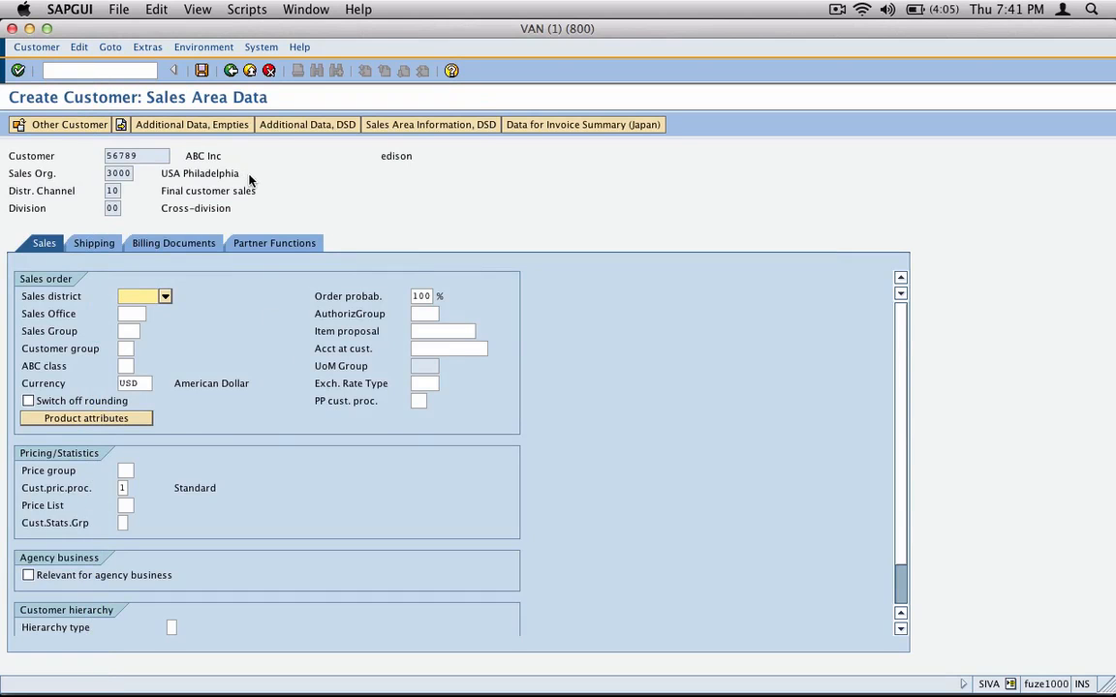
drag(160, 172, 201, 227)
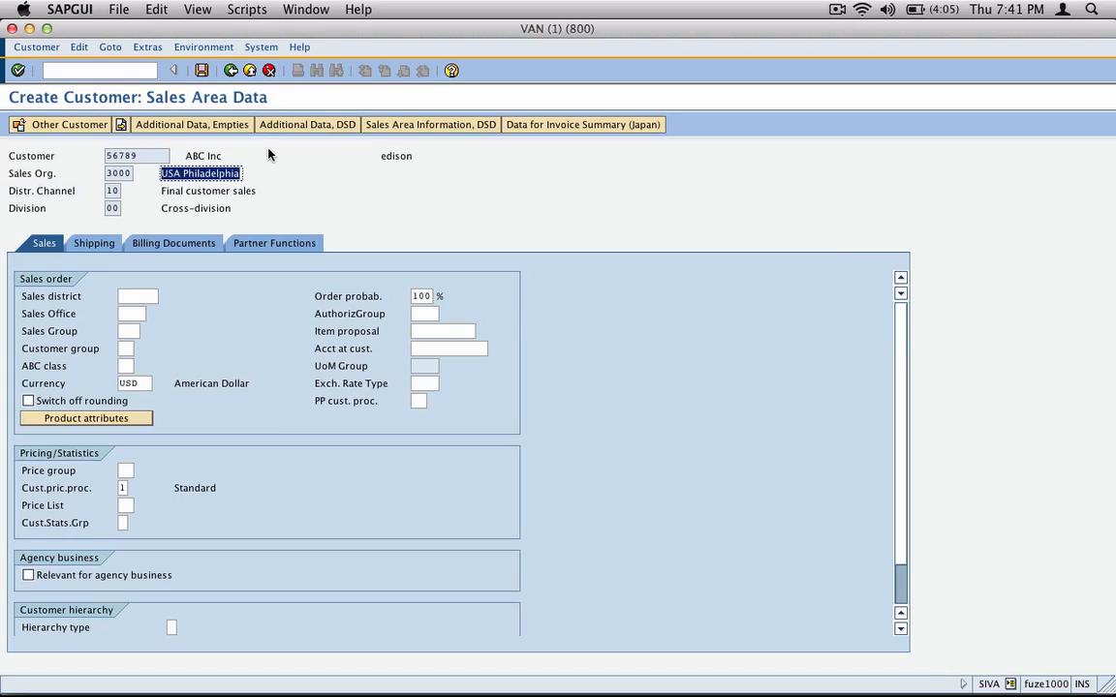
Step: Set the customer's shipping conditions to 02 Standard in the sales area data
click(94, 242)
click(170, 314)
click(170, 314)
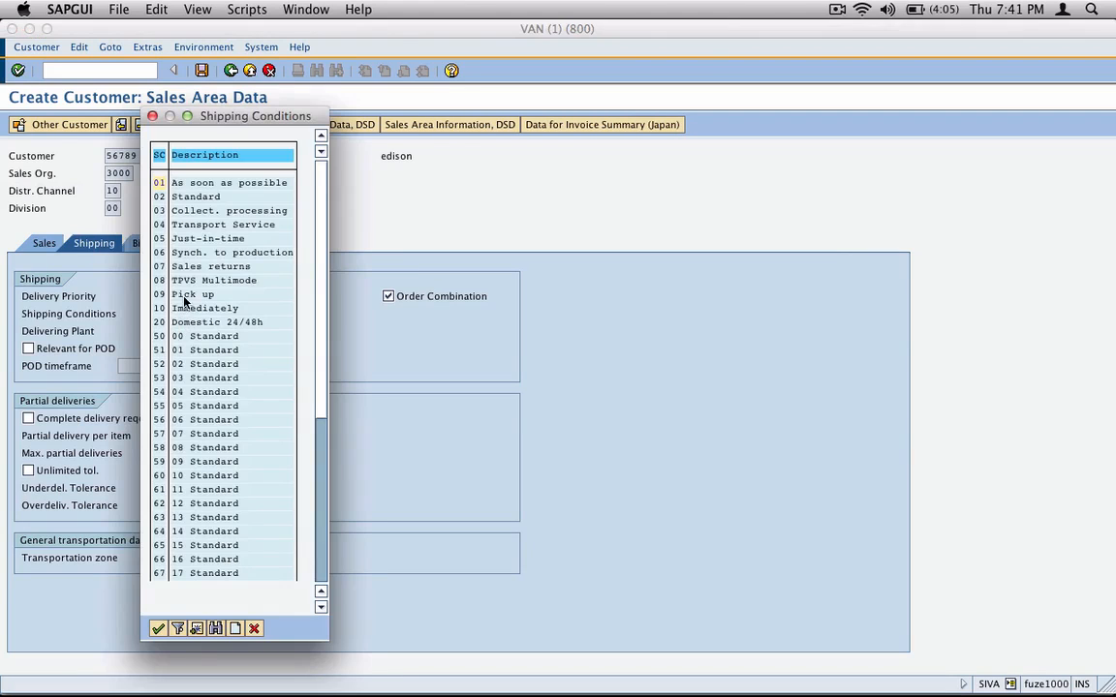
double_click(180, 191)
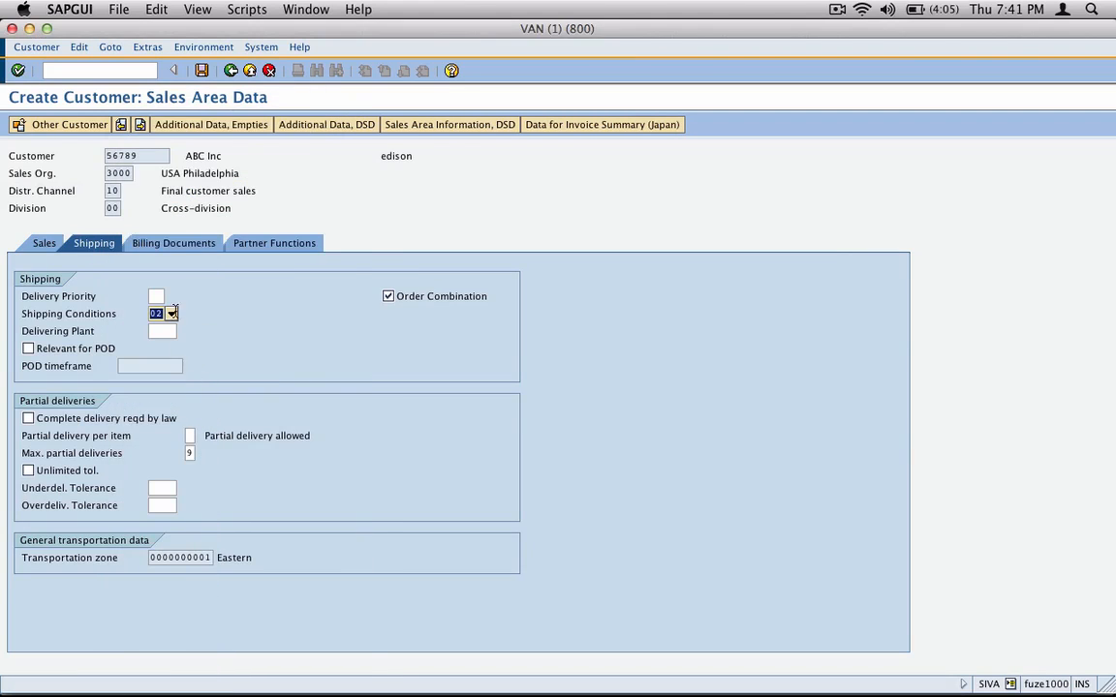
Step: Set the tax classification to 0 for Brazil, Canada, China and the following blank tax rows, and save the customer's new sales area
click(186, 243)
click(356, 523)
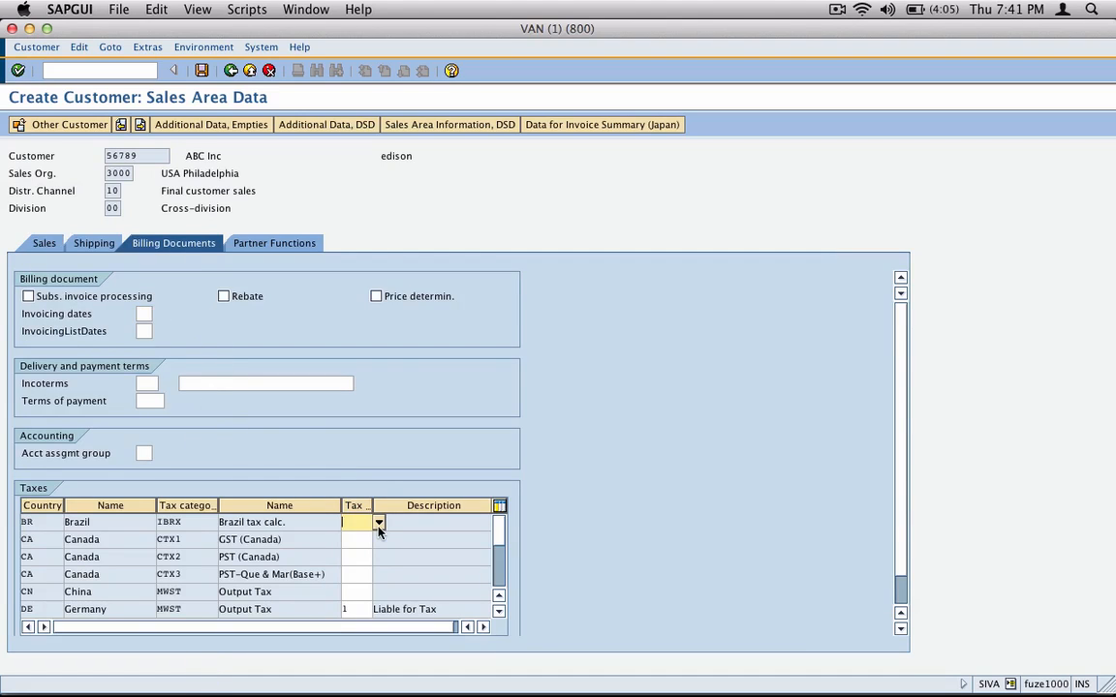
text(1)
key(BackSpace)
text(0)
key(Tab)
text(0)
key(Tab)
text(0)
key(Tab)
text(0)
key(Tab)
text(0)
key(Return)
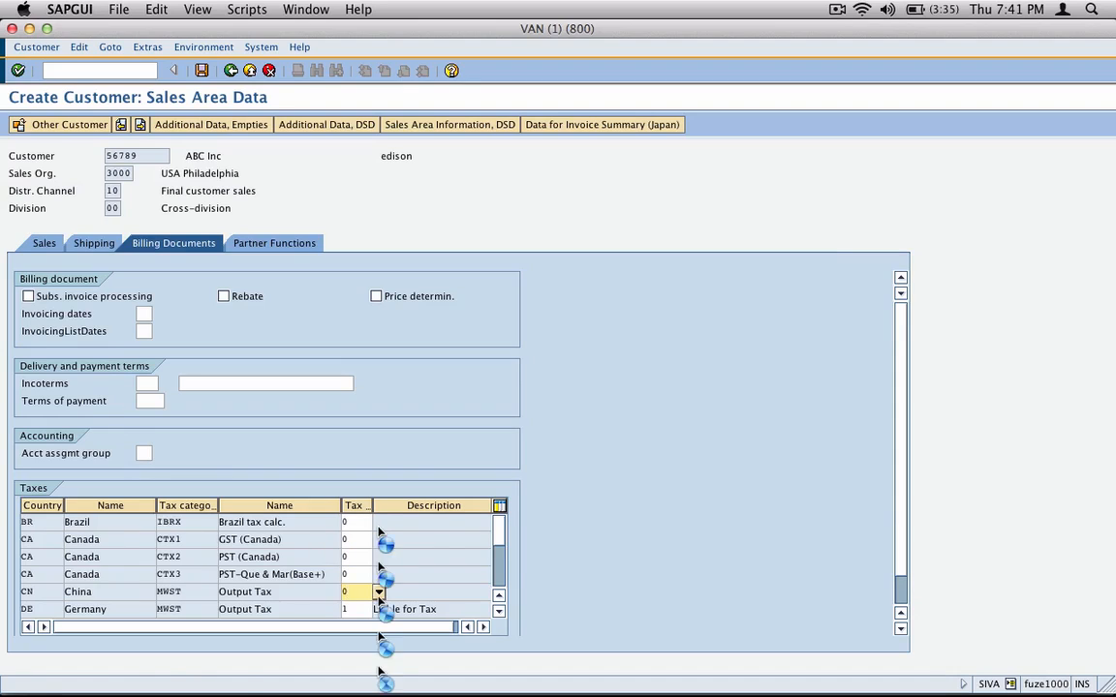
text(0)
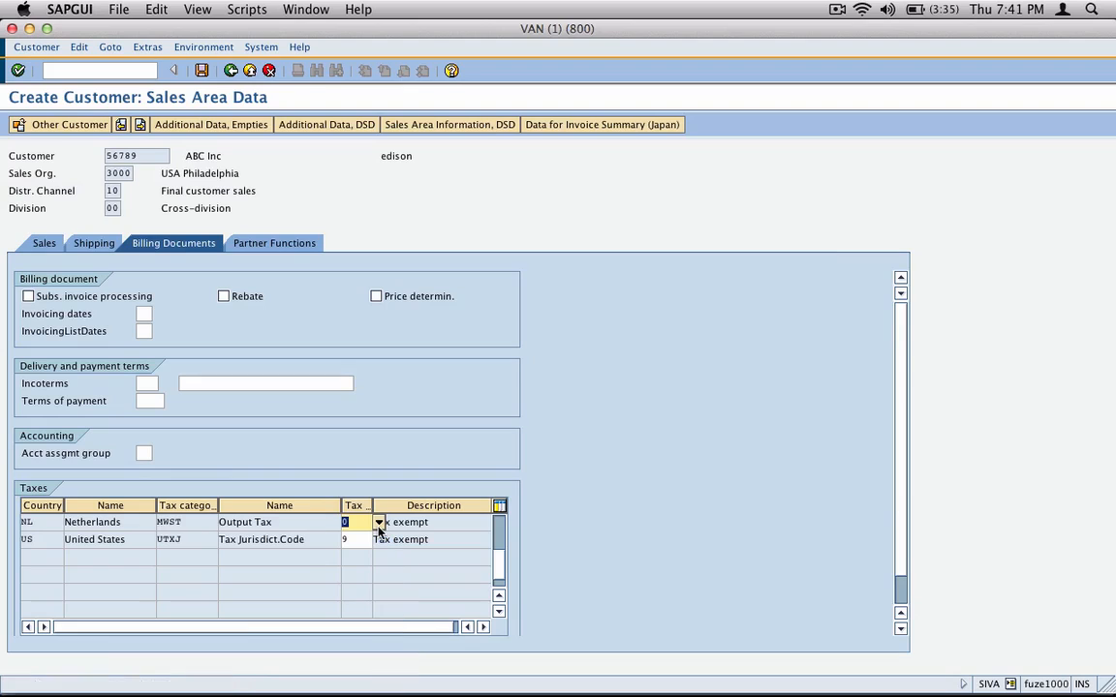
click(201, 70)
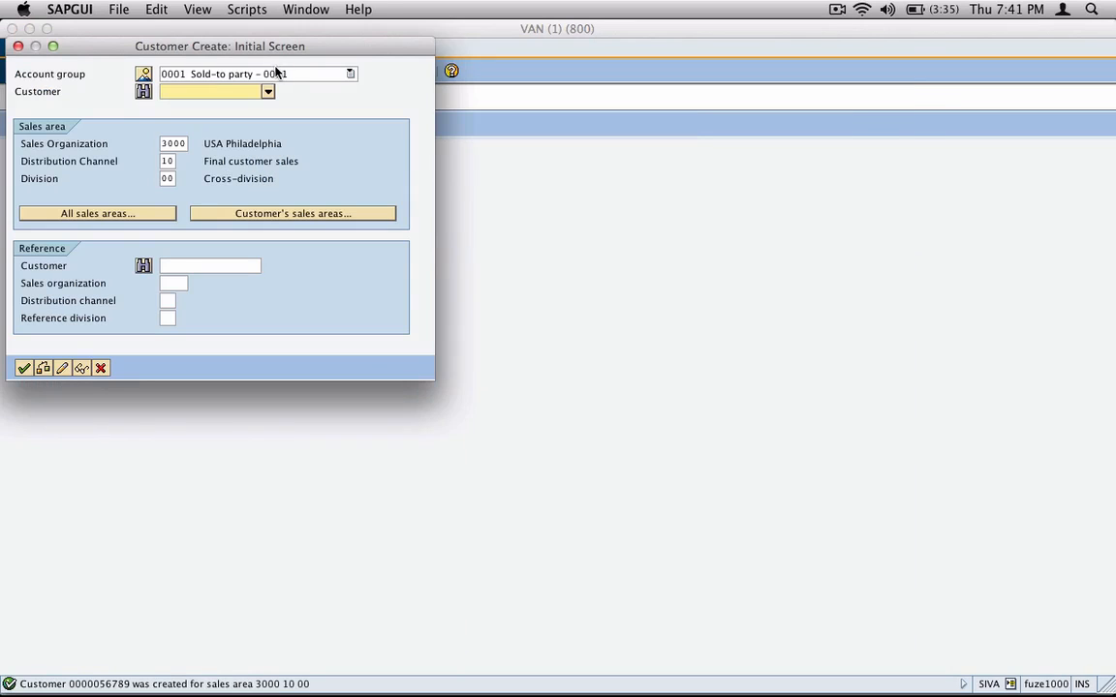
click(100, 368)
Step: Run transaction vd02 again and review the customer's sales areas for Germany Frankfurt and USA Philadelphia
text(xd02)
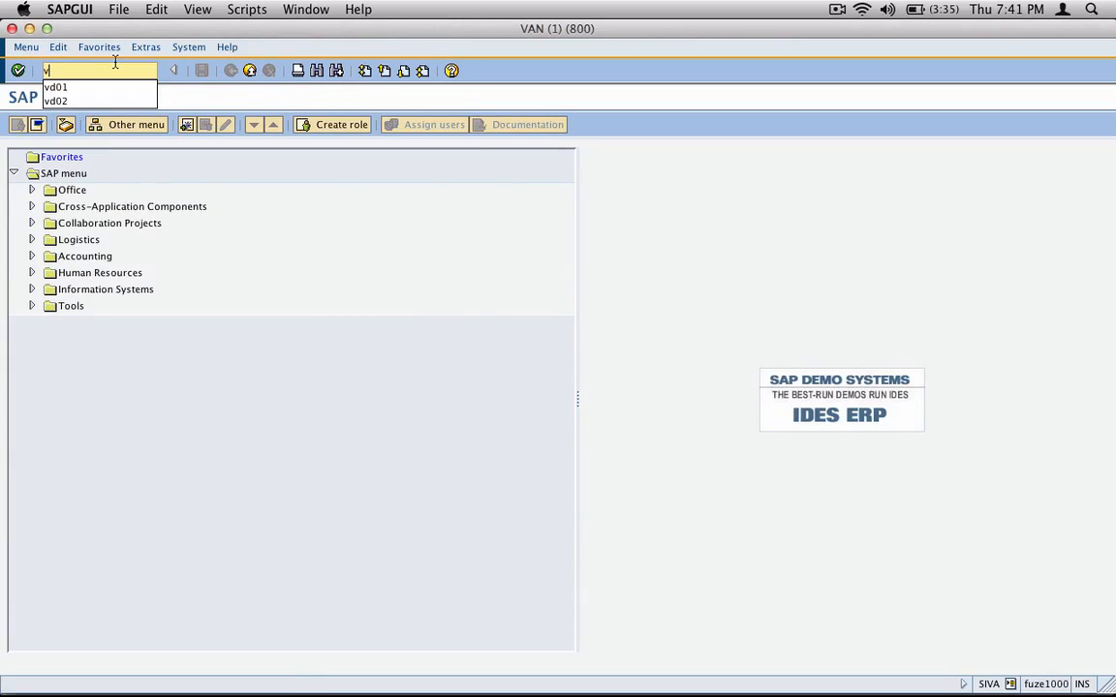
key(Return)
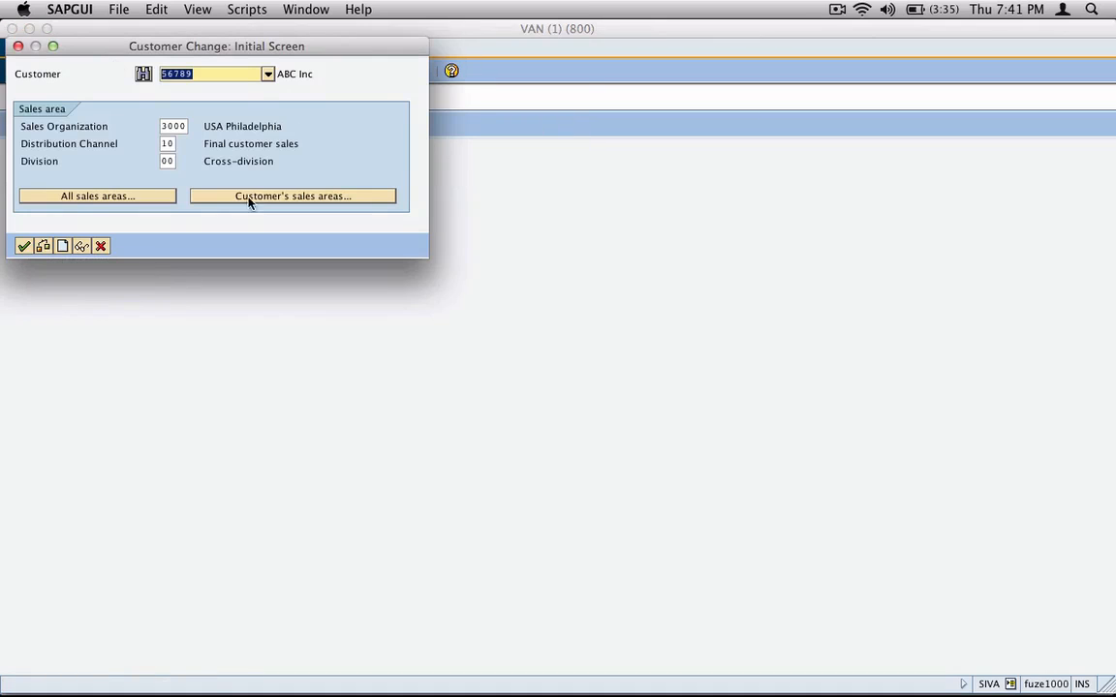
click(351, 200)
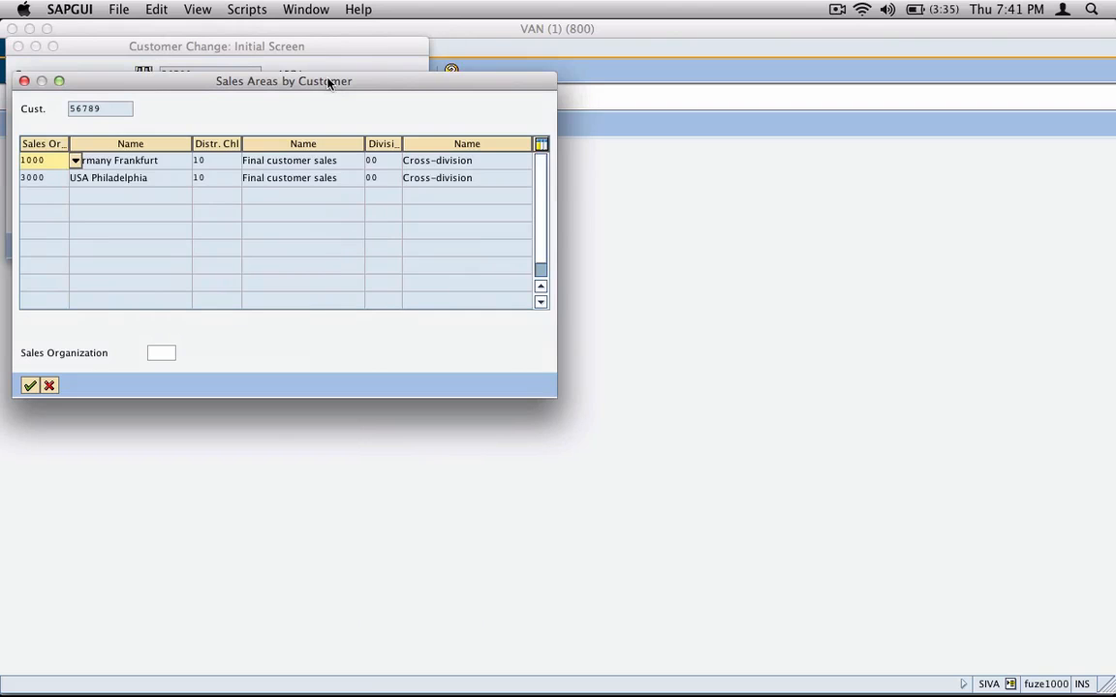
drag(374, 88, 505, 256)
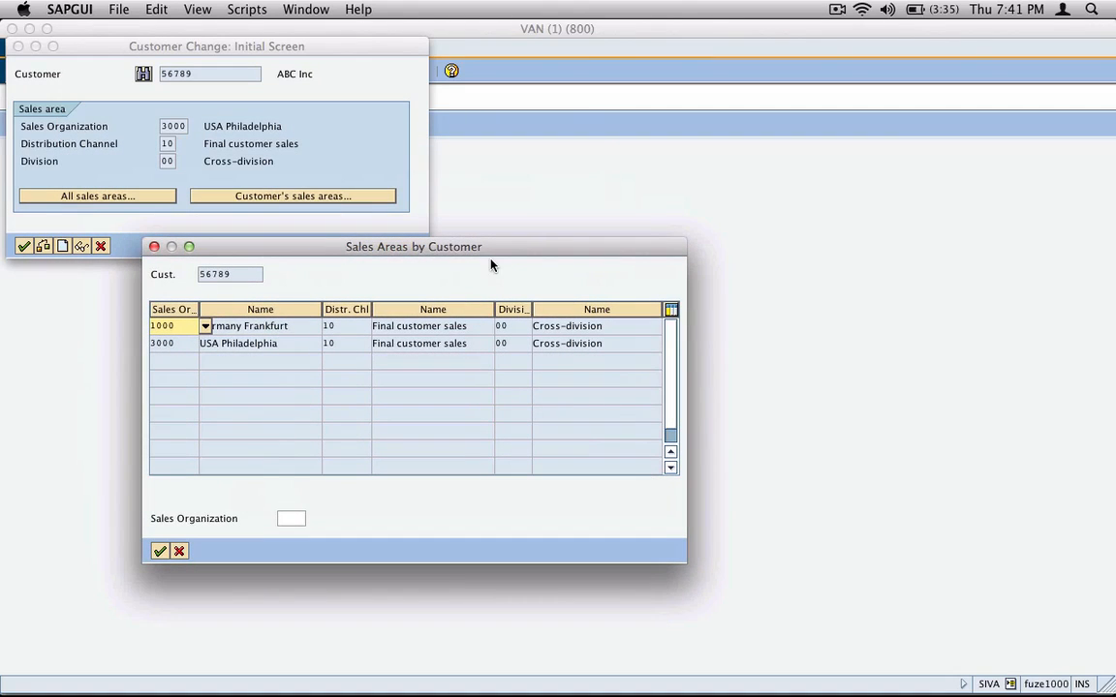
drag(291, 327, 200, 328)
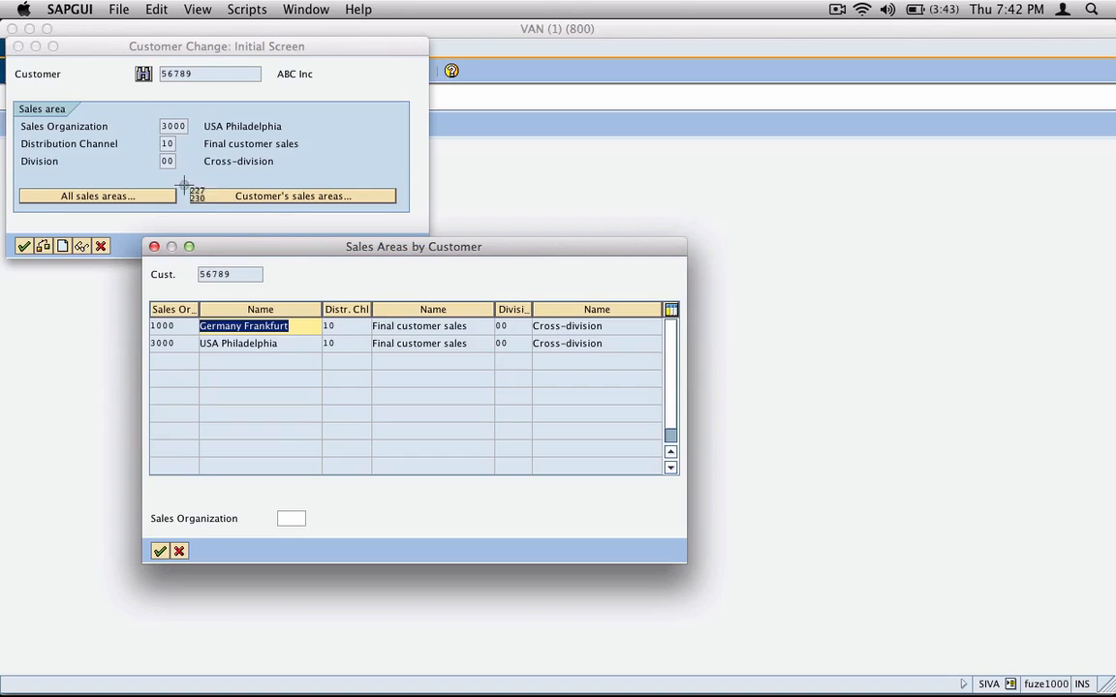
Step: Capture the customer change and sales areas dialogs as a screenshot, switch to inkBook and paste it onto the Extension page
drag(6, 37, 683, 411)
key(super+Tab)
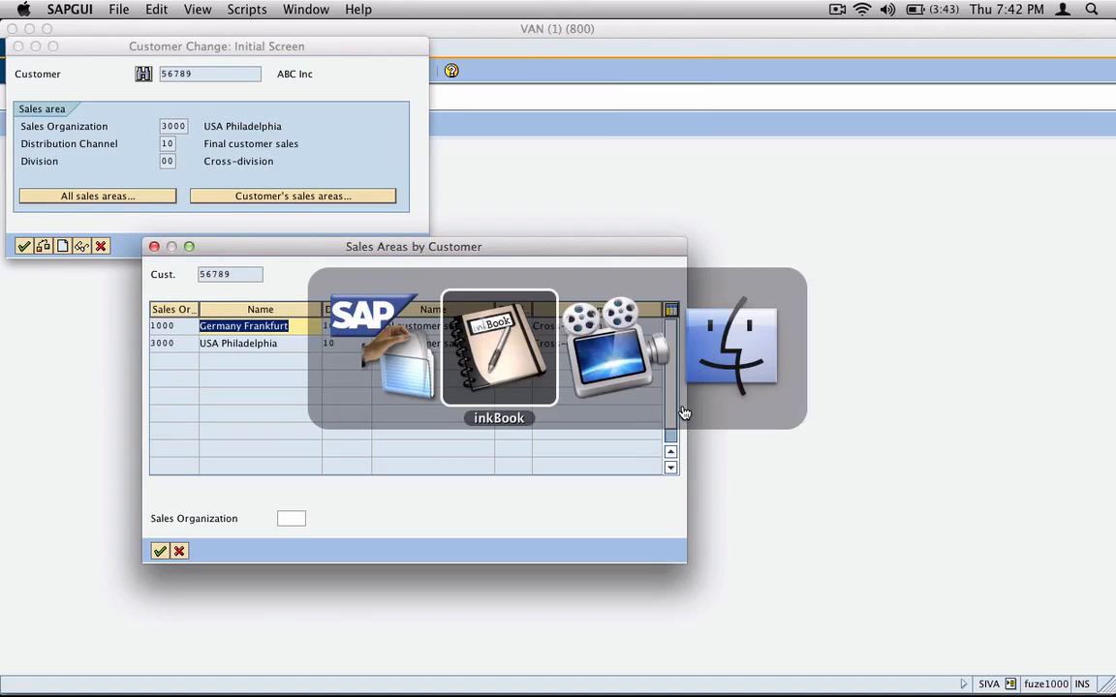
key(super+v)
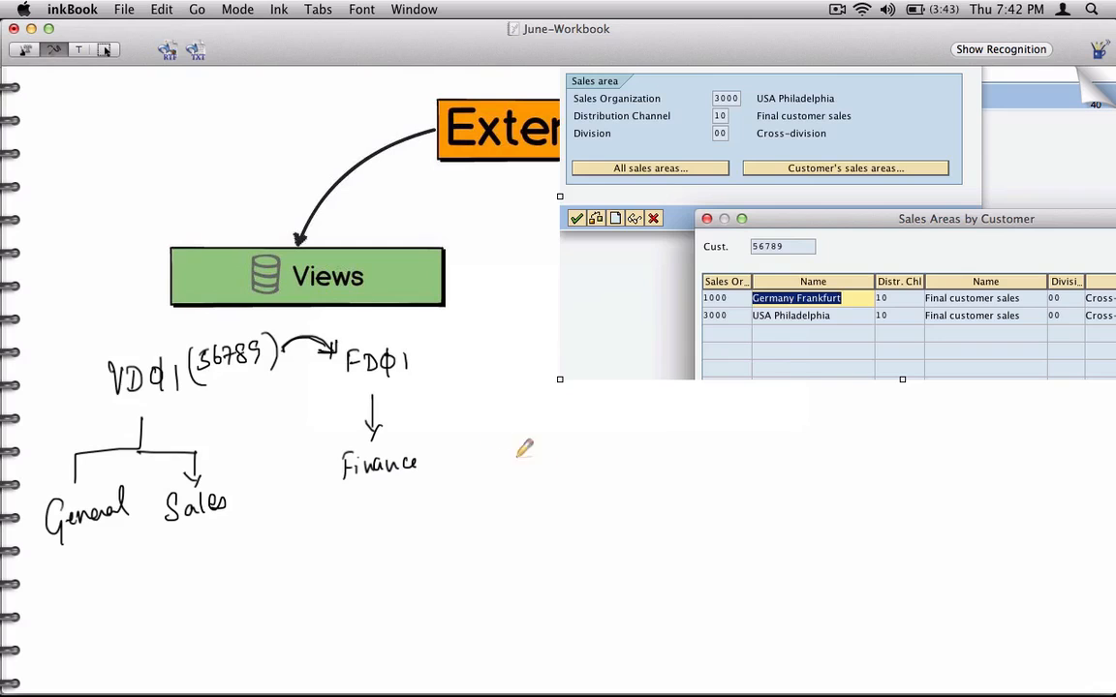
click(103, 49)
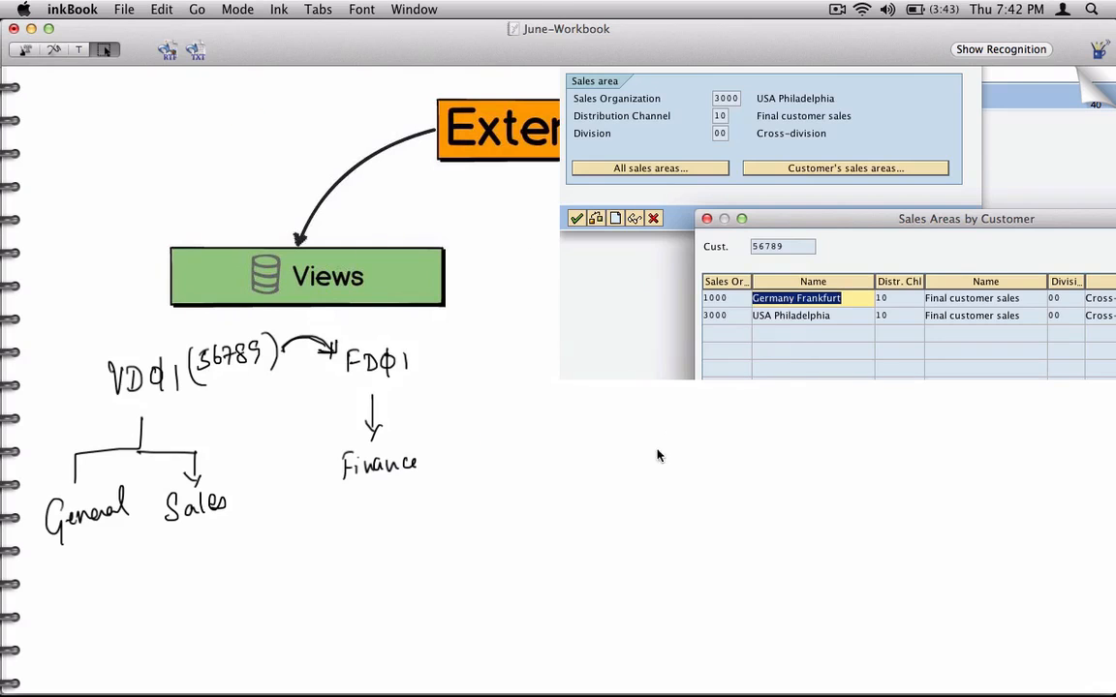
Step: Move the pasted sales area screenshot beneath the Org Data box, activate the pen and go to the following workbook page
drag(655, 353, 630, 672)
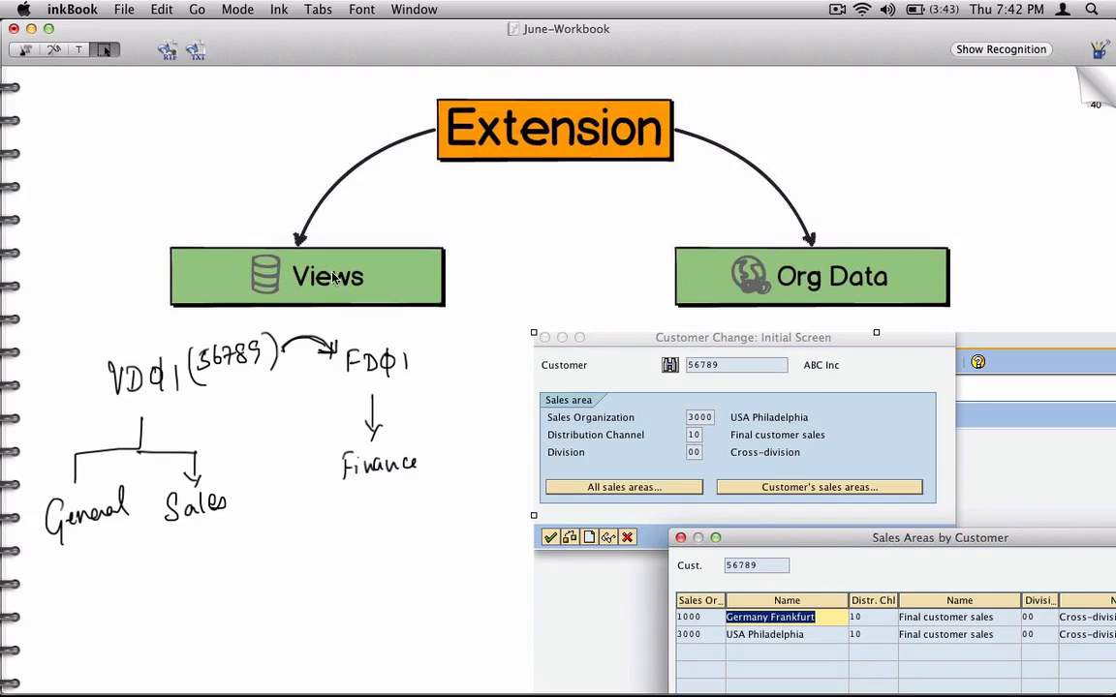
click(51, 47)
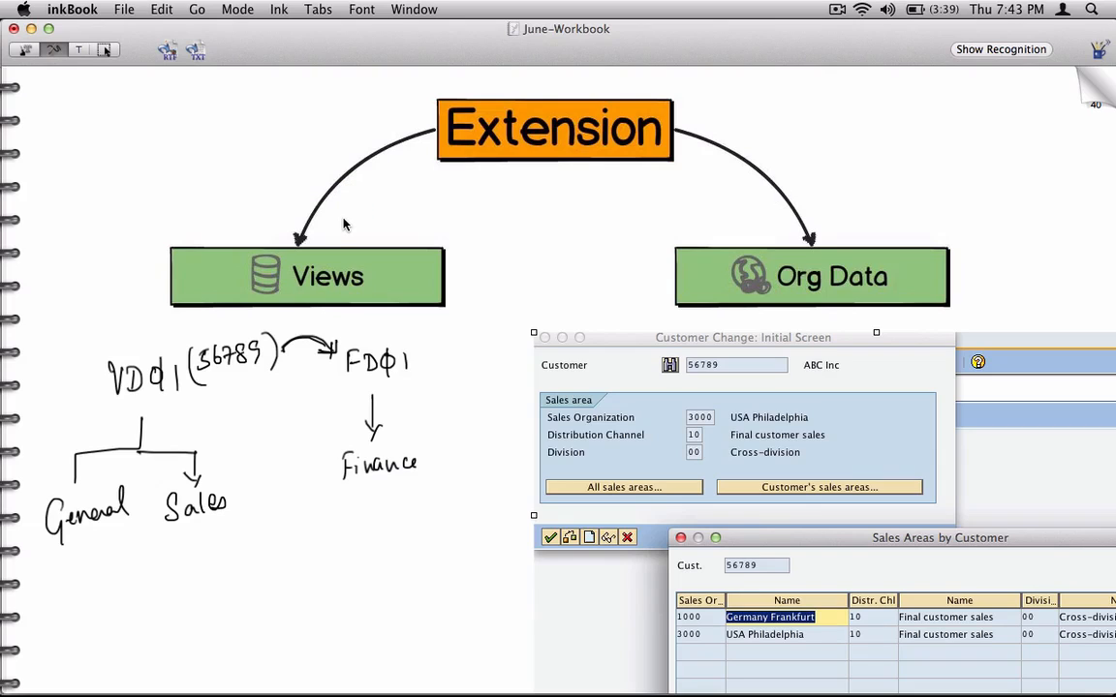
click(1091, 97)
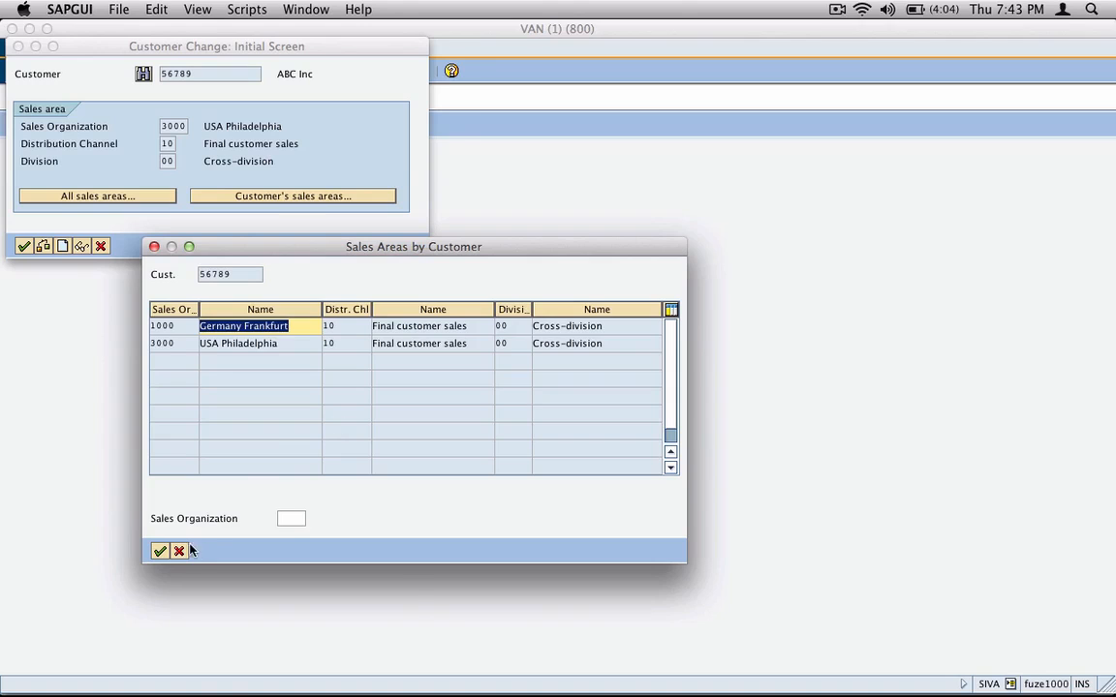
Step: Switch to SAP, close the customer's sales areas and Customer Change dialogs, and run transaction vd01
click(180, 550)
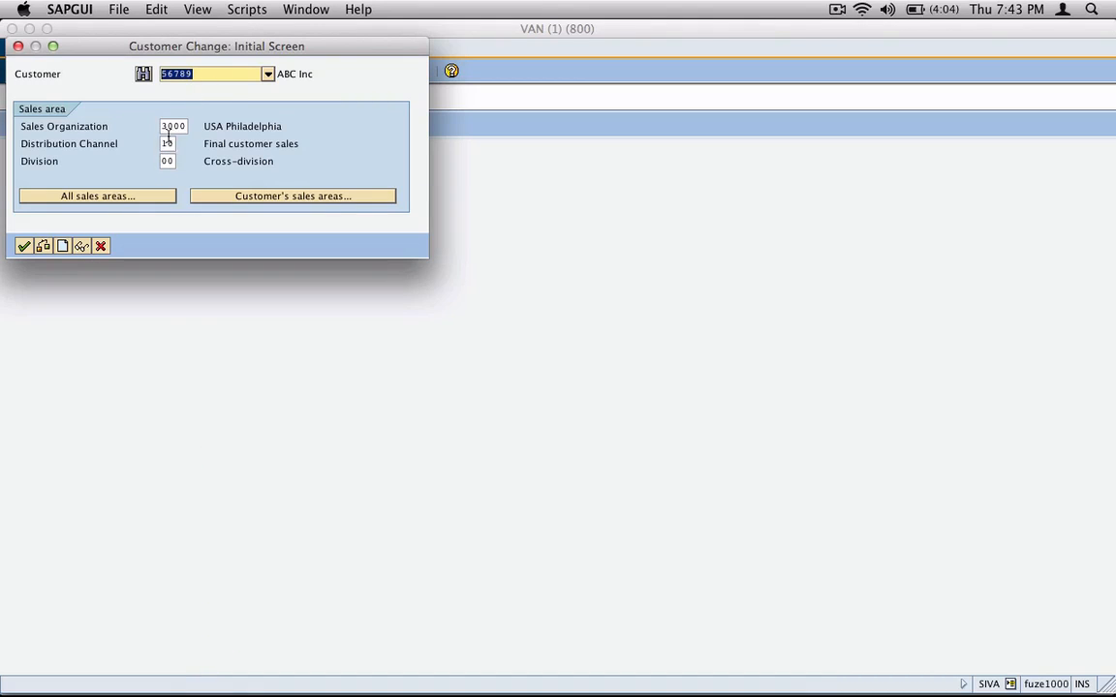
key(Tab)
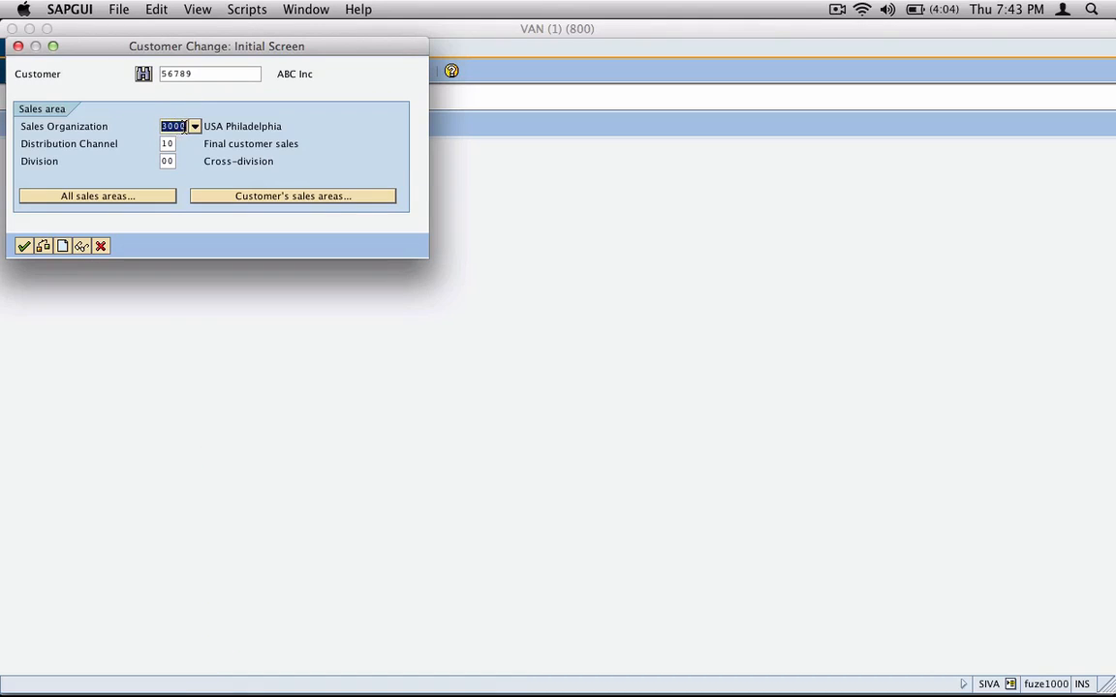
click(101, 246)
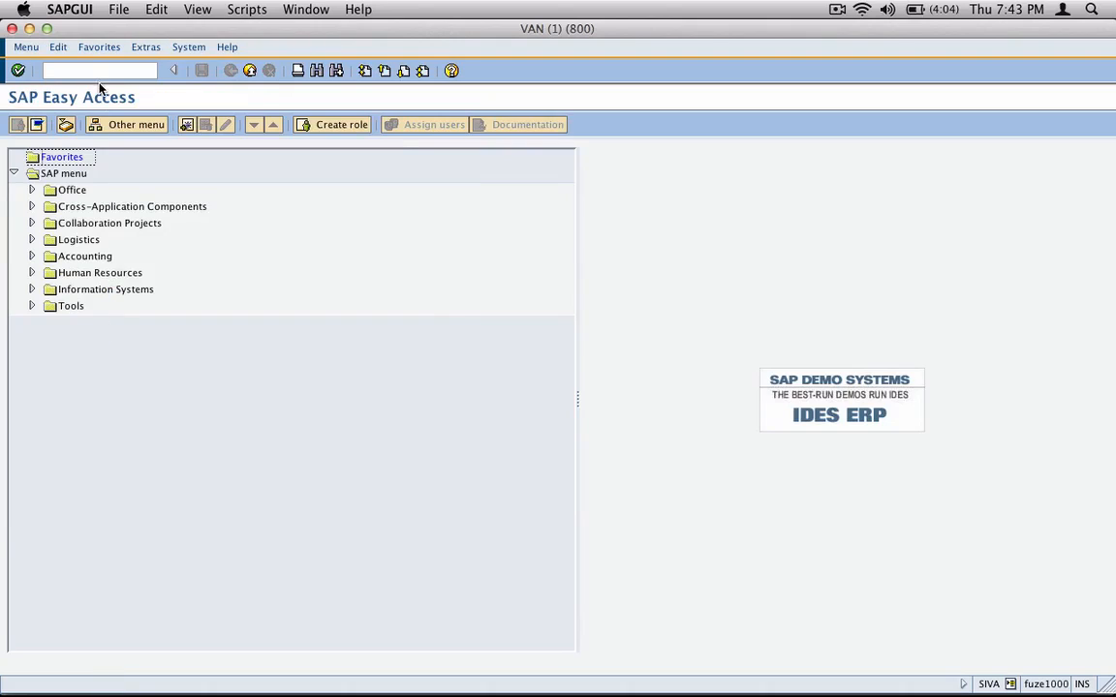
click(102, 69)
text(vd0)
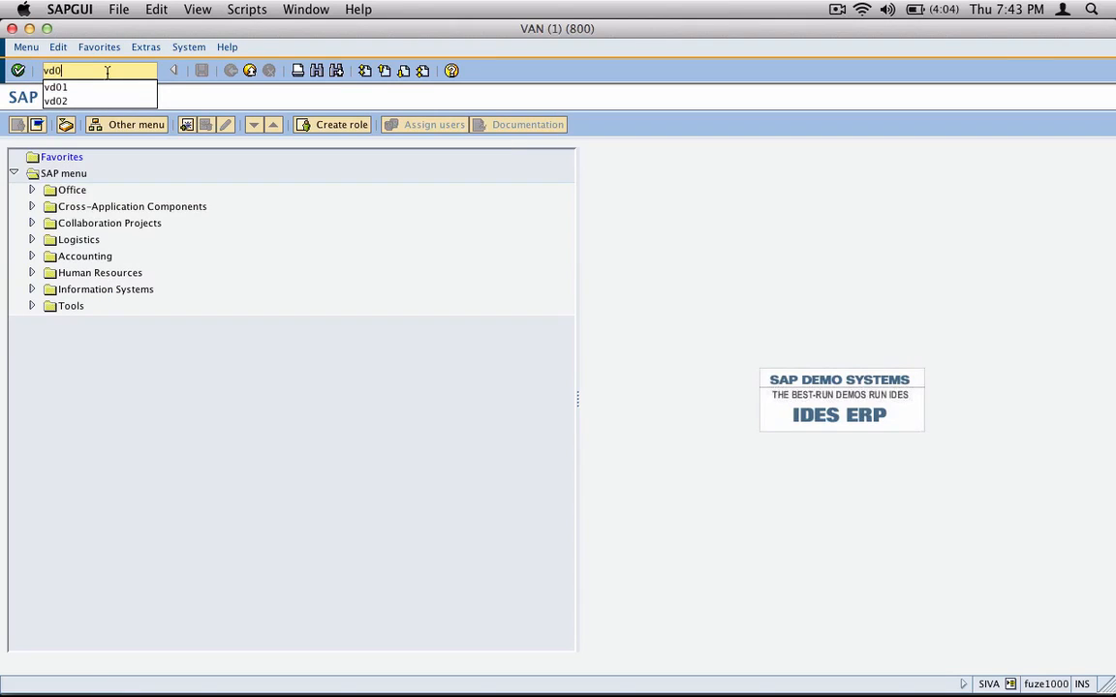
text(1)
key(Return)
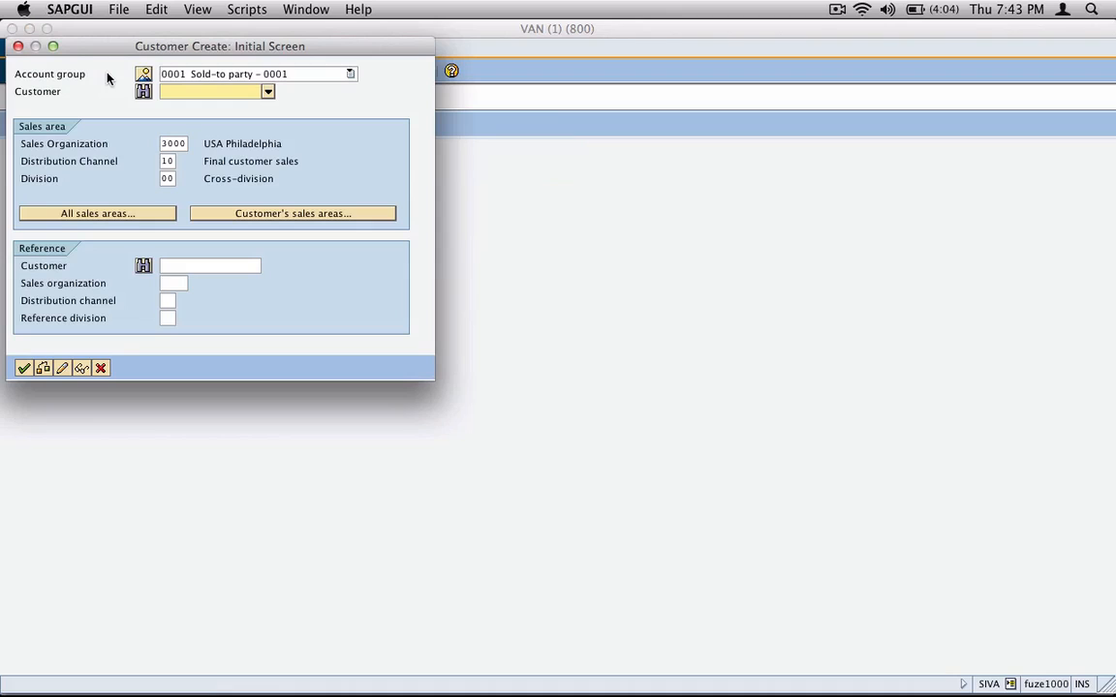
Step: Enter the new customer's number and the existing customer's number as the reference
text(567)
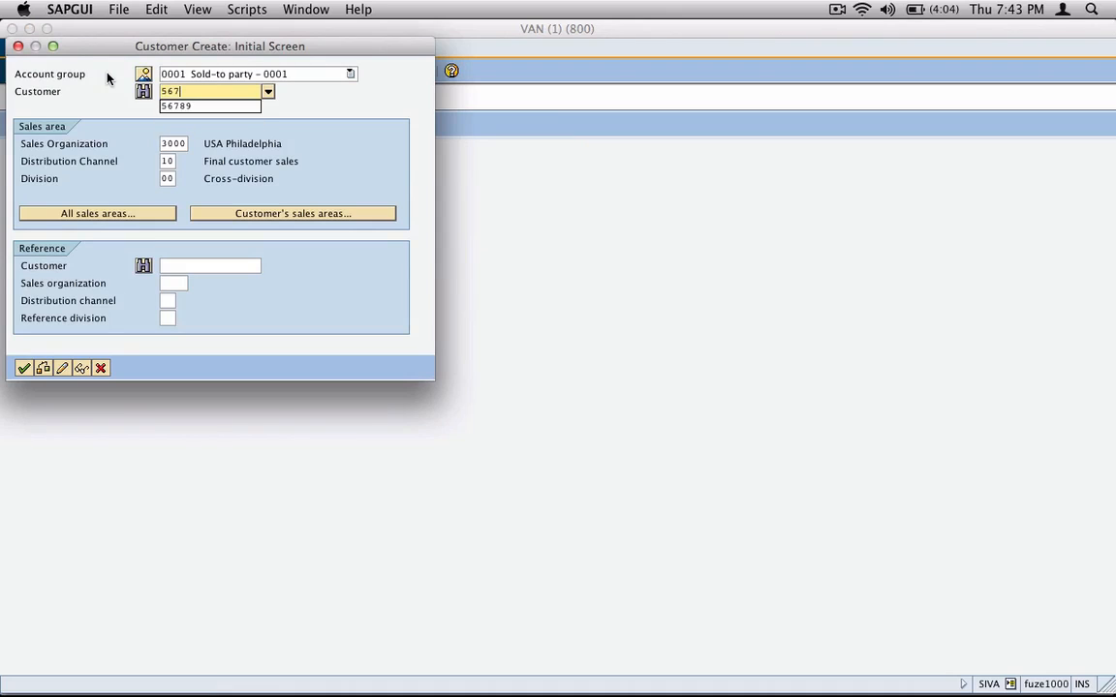
text(9)
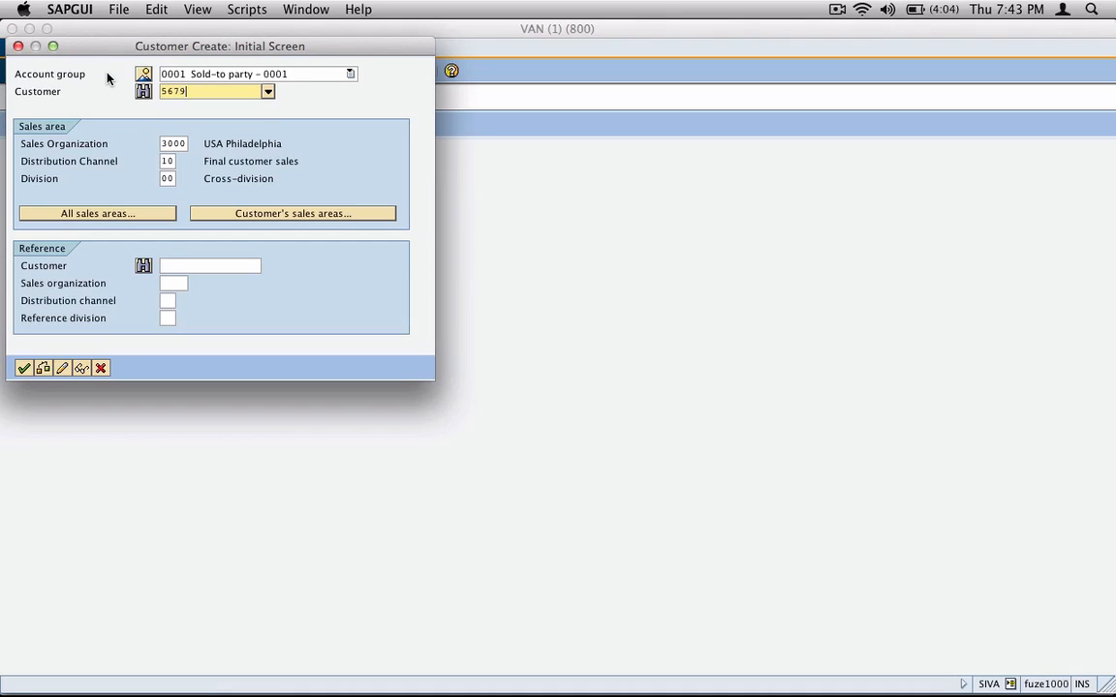
text(0)
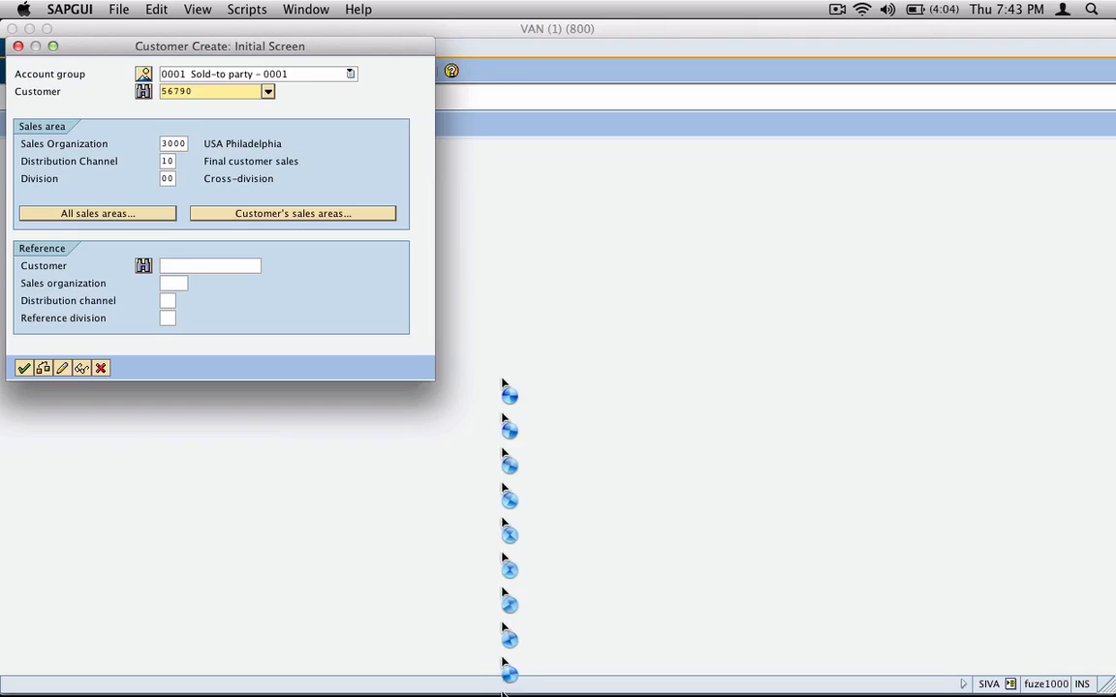
click(229, 268)
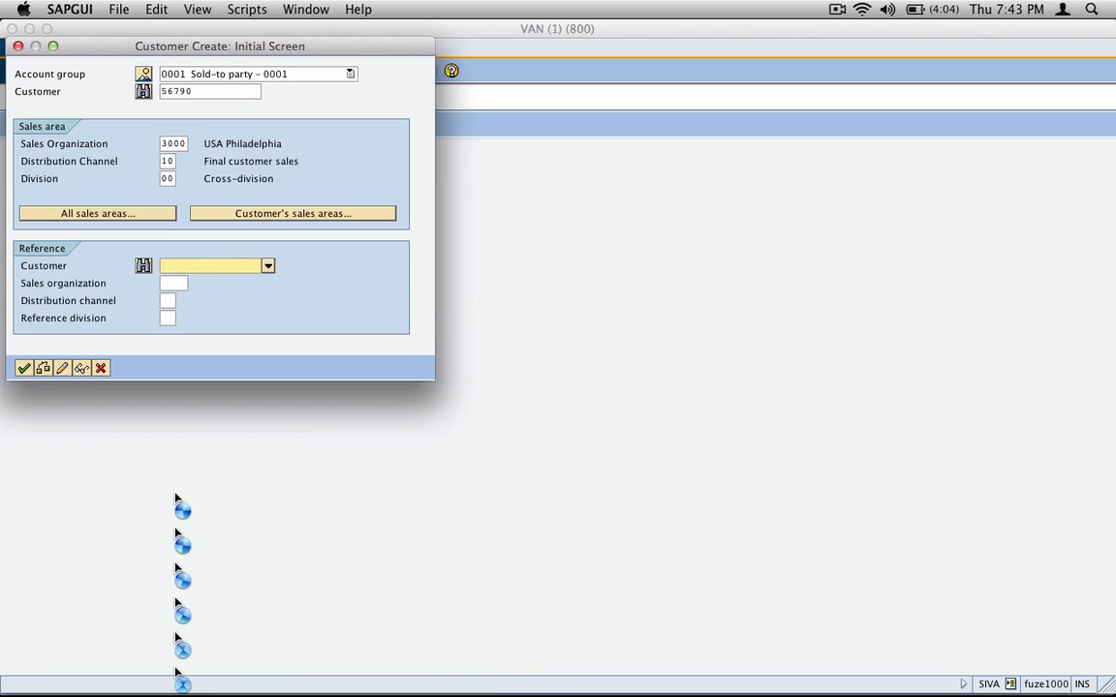
text(56789)
Step: Set the reference sales organization to 3000, distribution channel to 10 and division to 00, and continue to the general data
key(Tab)
text(3)
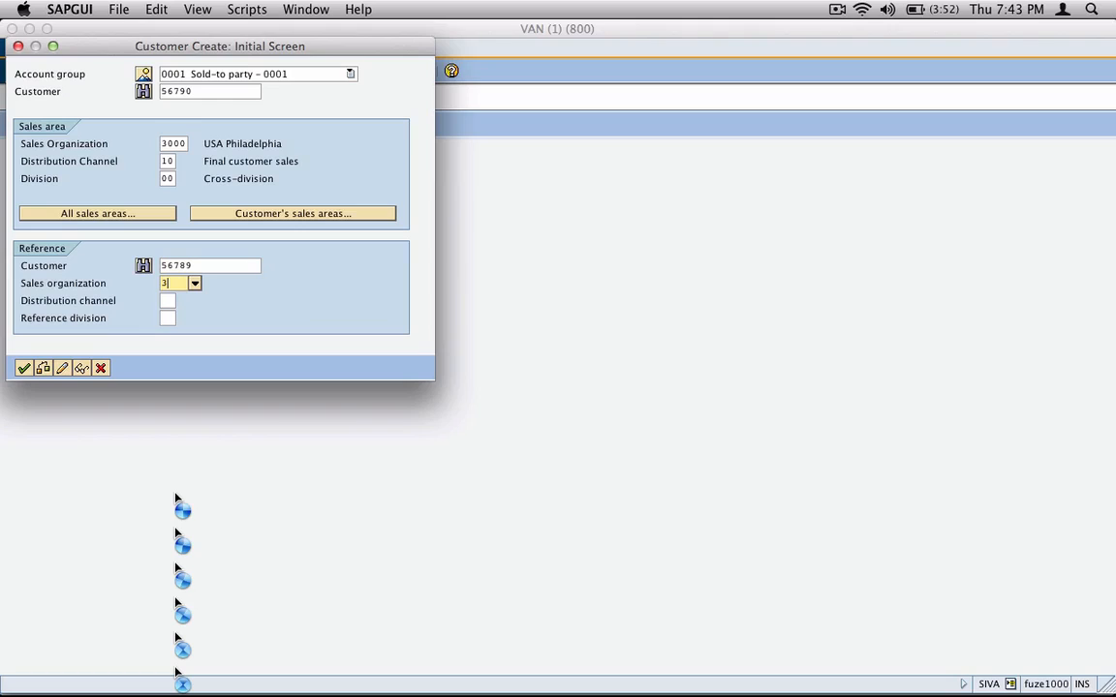
text(000)
key(Tab)
text(10)
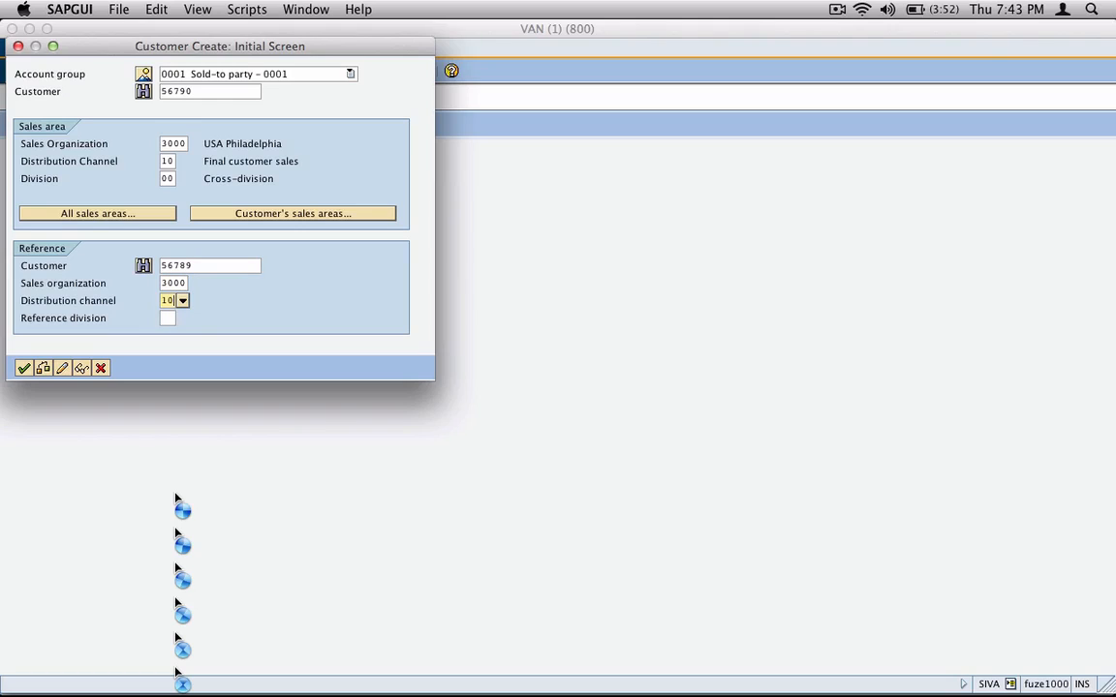
key(Tab)
text(00)
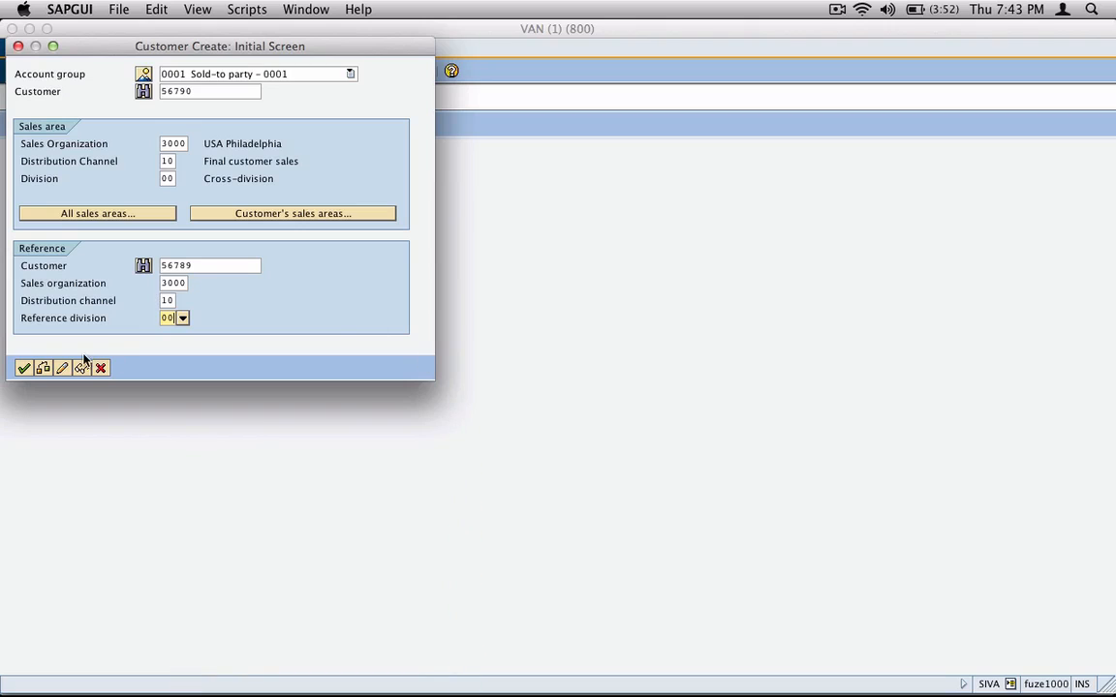
click(24, 368)
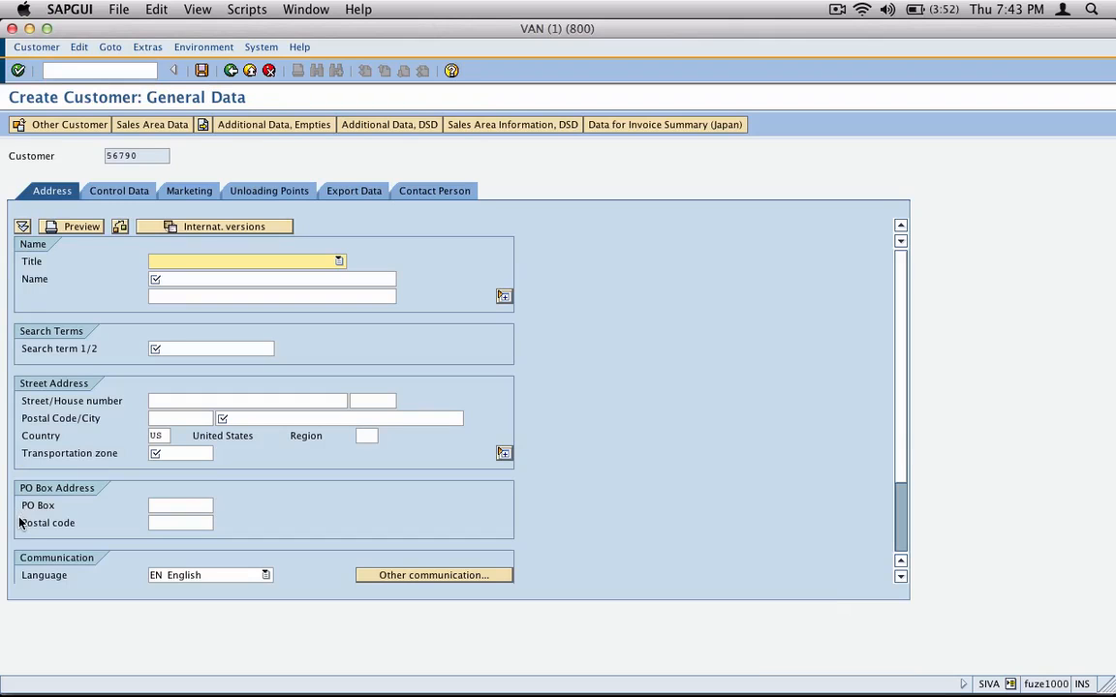
Step: Enter circut city as the customer's name and cc as the search term
click(184, 279)
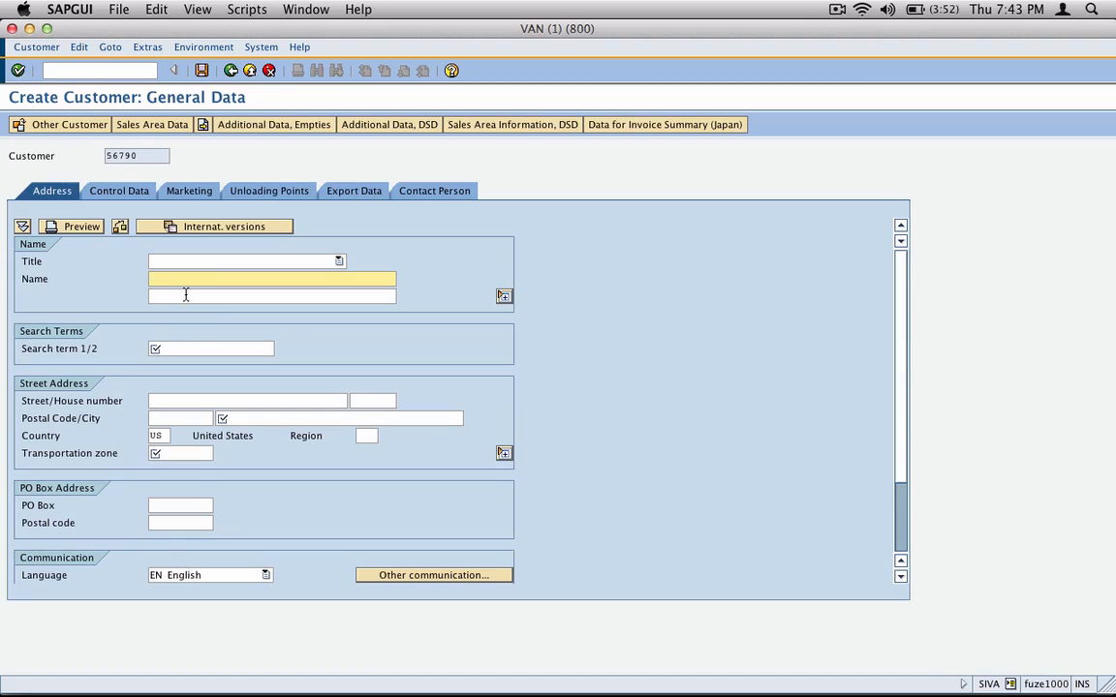
text(circut city)
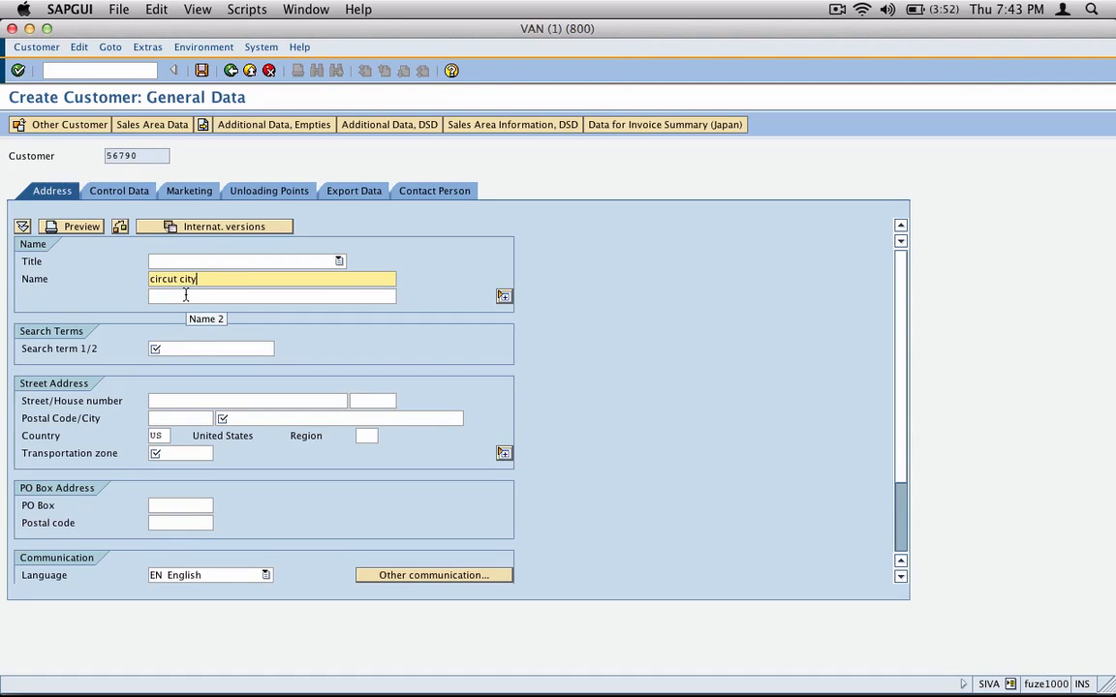
click(174, 347)
text(c)
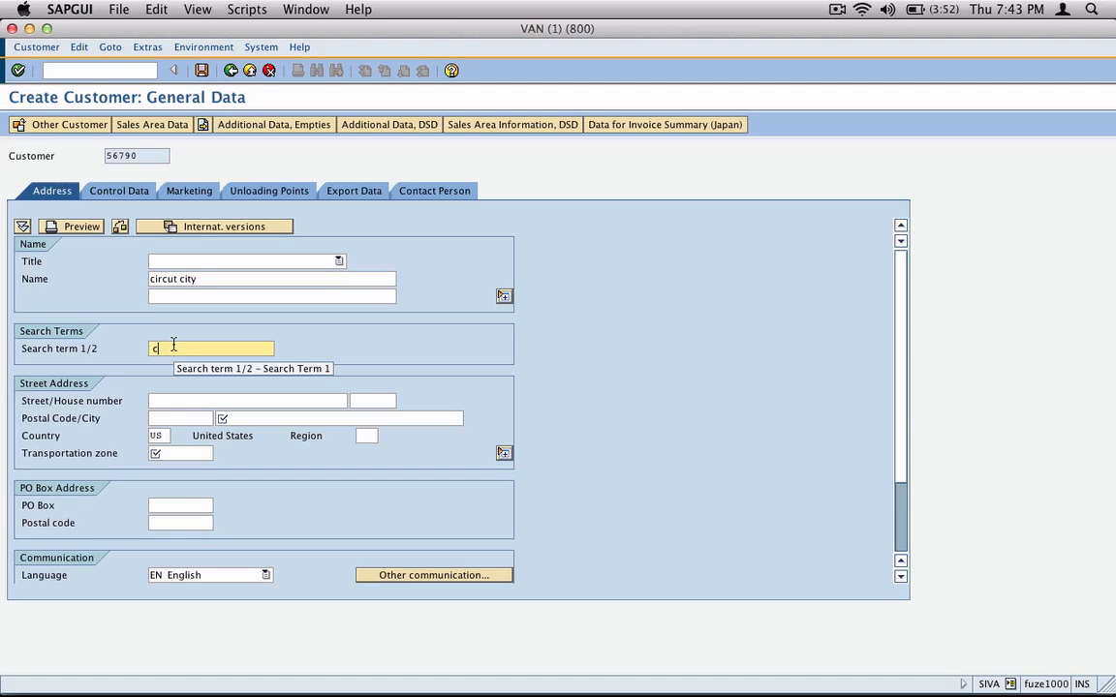
text(c)
click(364, 421)
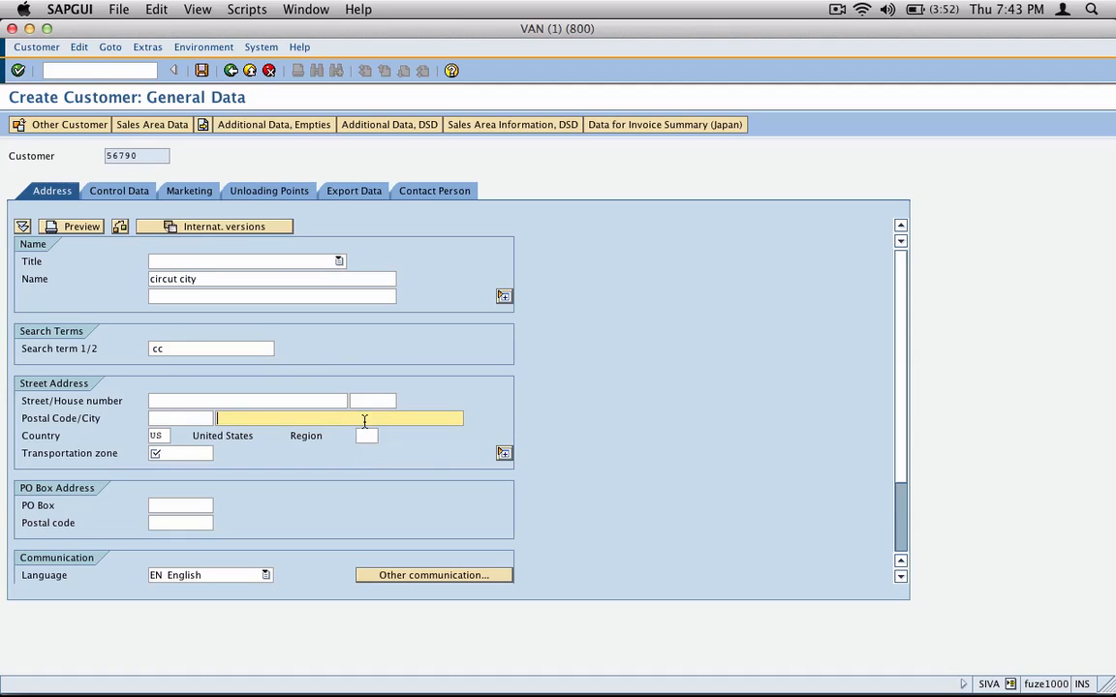
text(som)
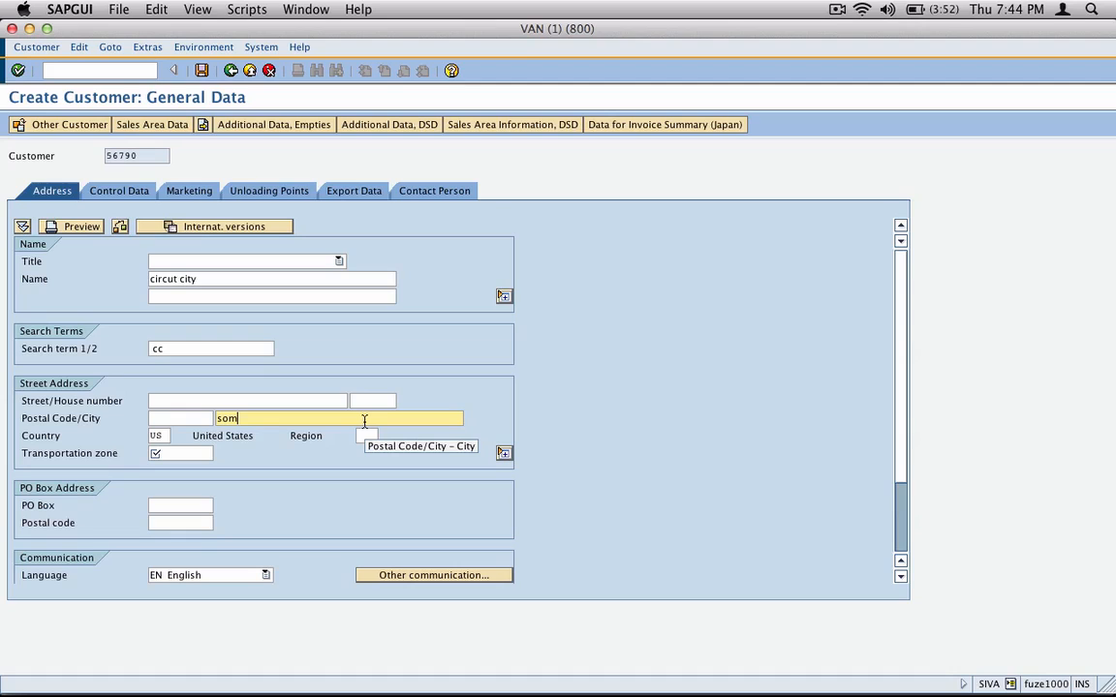
text(e address)
key(Tab)
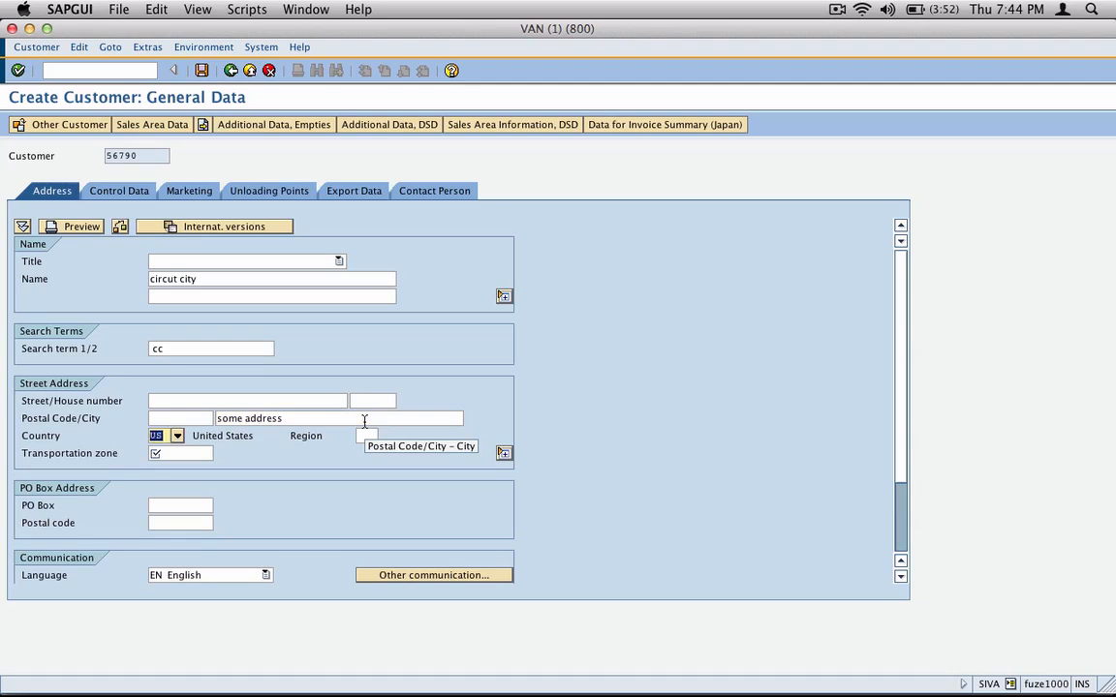
key(Tab)
click(220, 453)
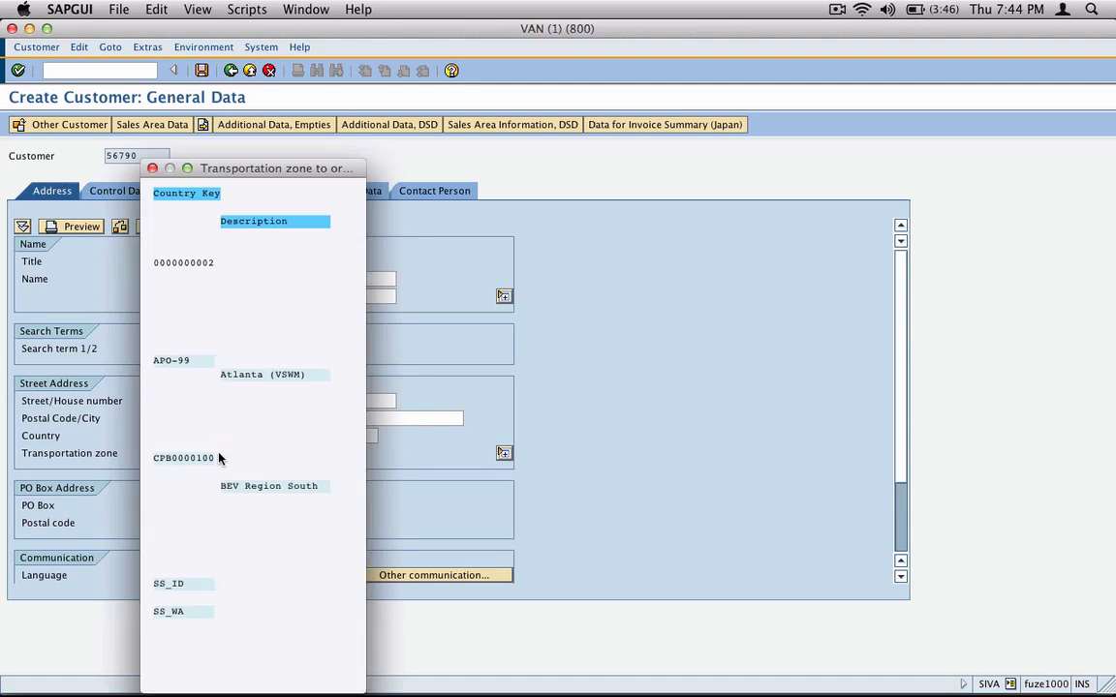
double_click(201, 250)
key(Return)
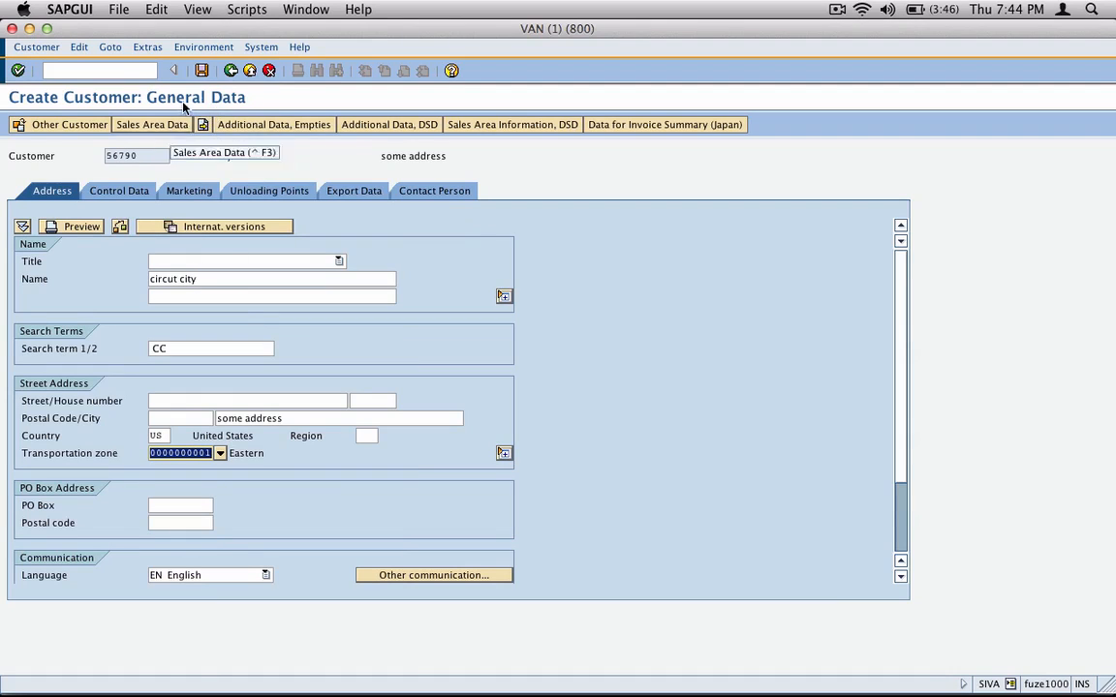
Step: Open the new customer's sales area data and check the shipping conditions copied from the reference
click(175, 130)
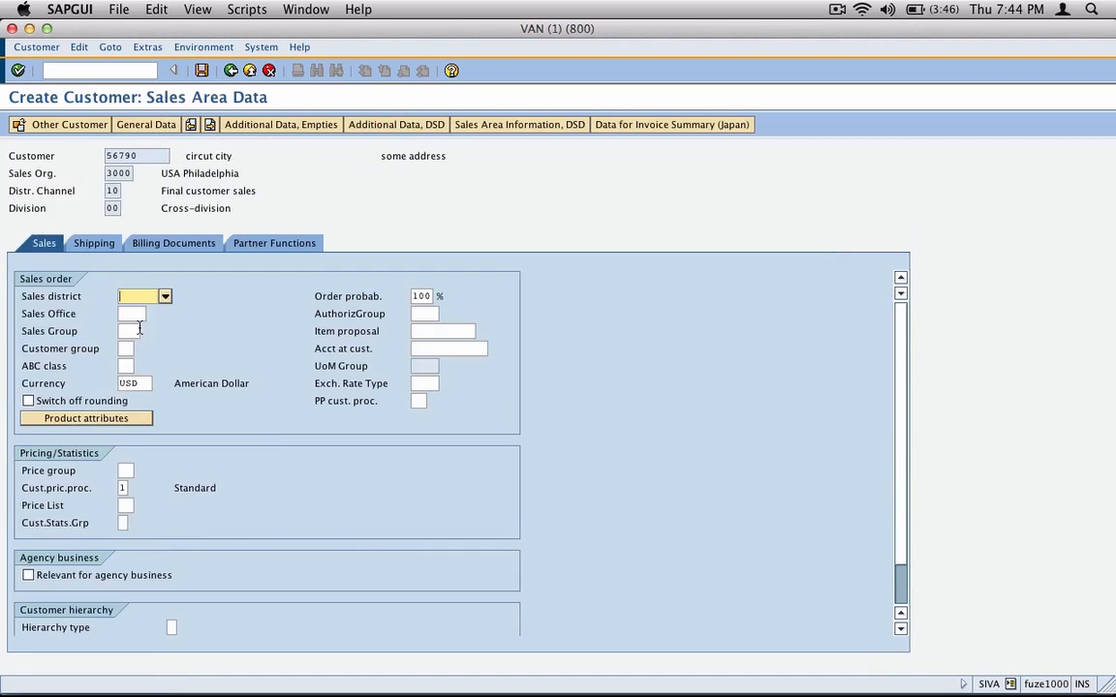
click(96, 243)
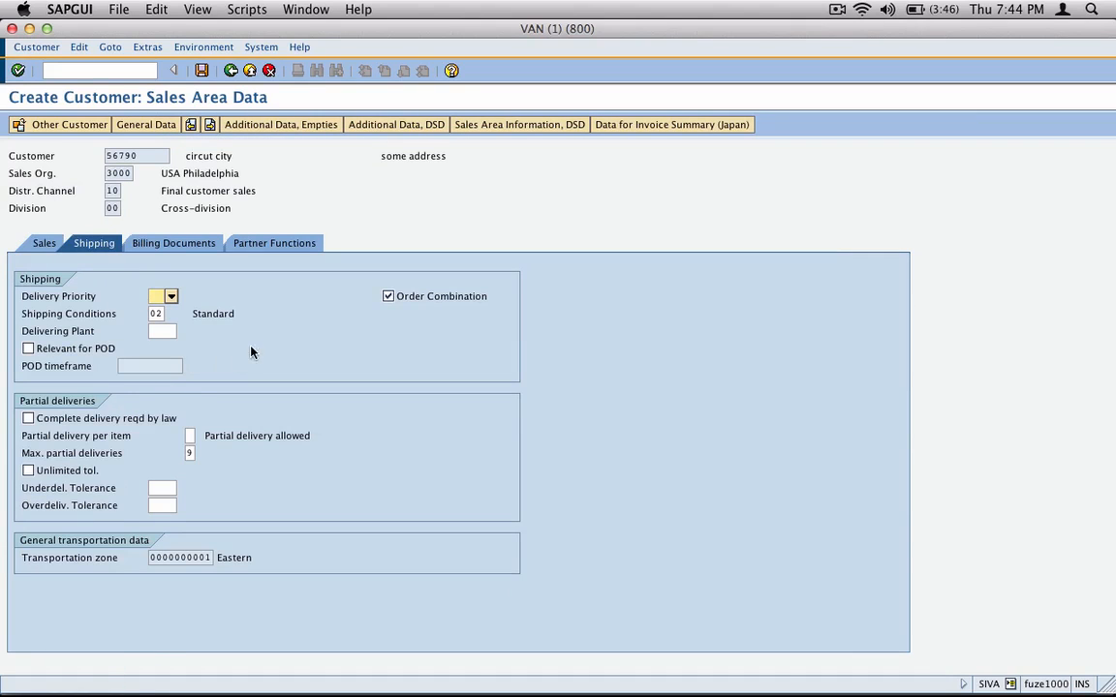
click(168, 312)
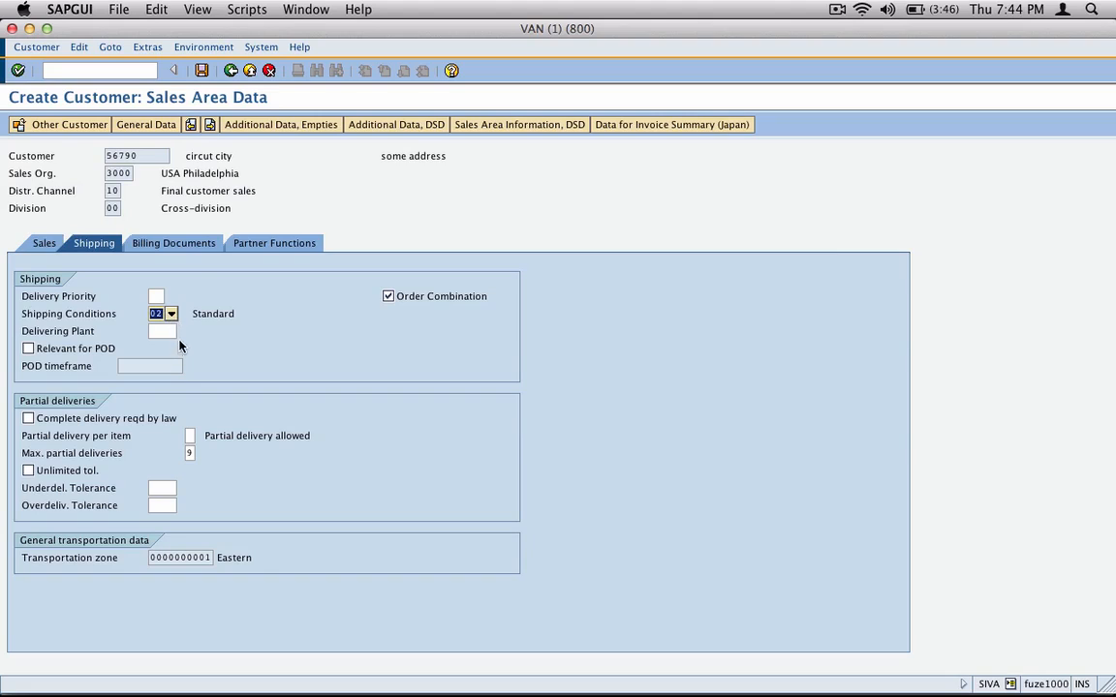
Step: Set the tax classification to 0 for Brazil, Canada, China, Germany, Netherlands and United States in the billing data
click(166, 246)
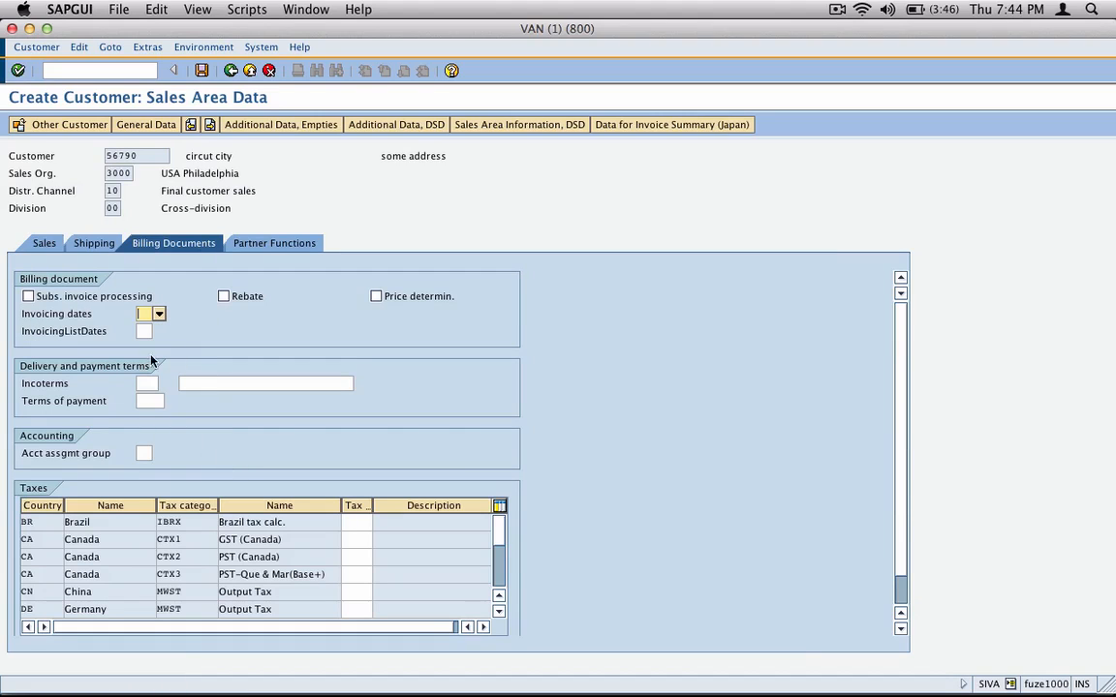
click(371, 526)
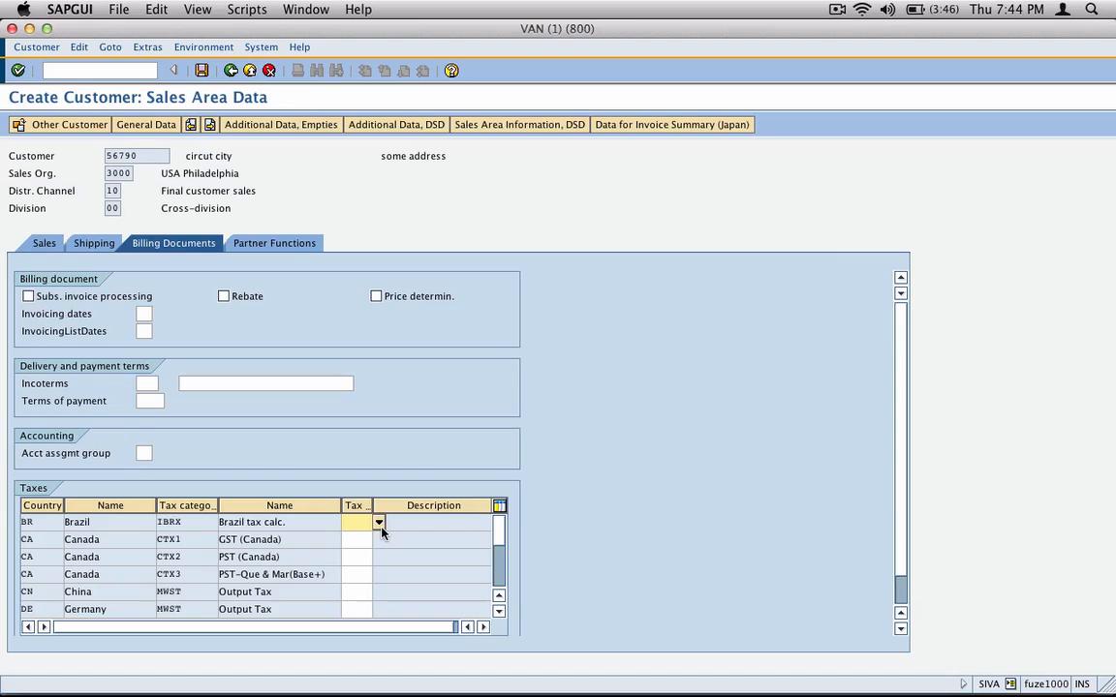
text(0)
key(Down)
text(0)
key(Down)
text(0)
key(Down)
text(0)
key(Down)
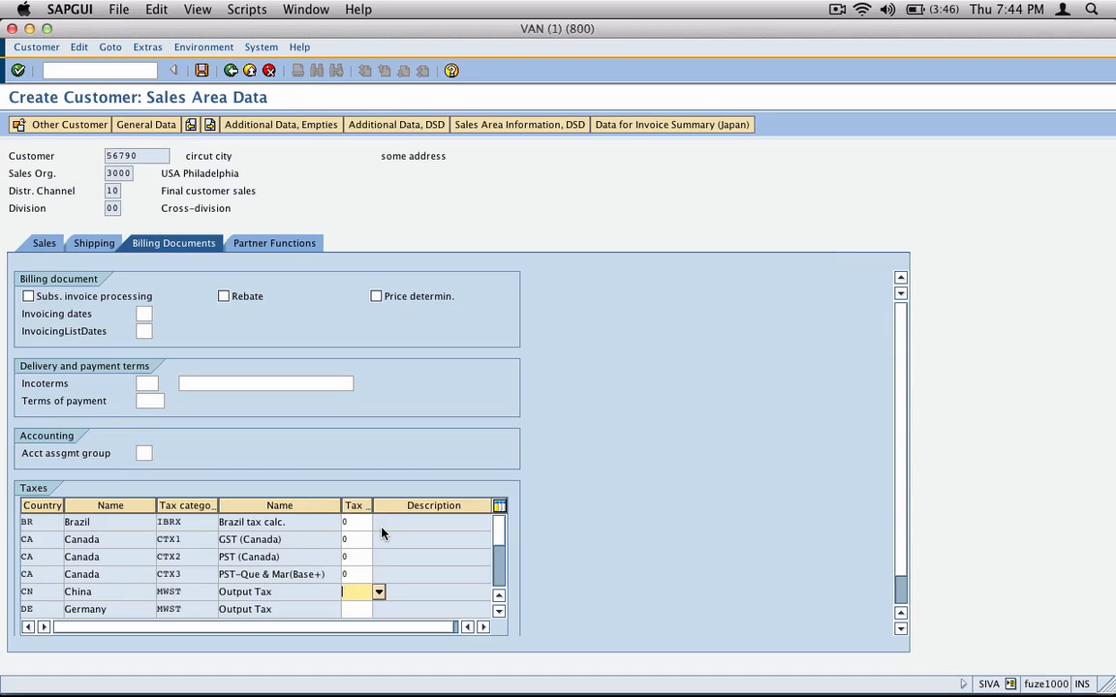
text(0)
key(Down)
text(0)
key(Down)
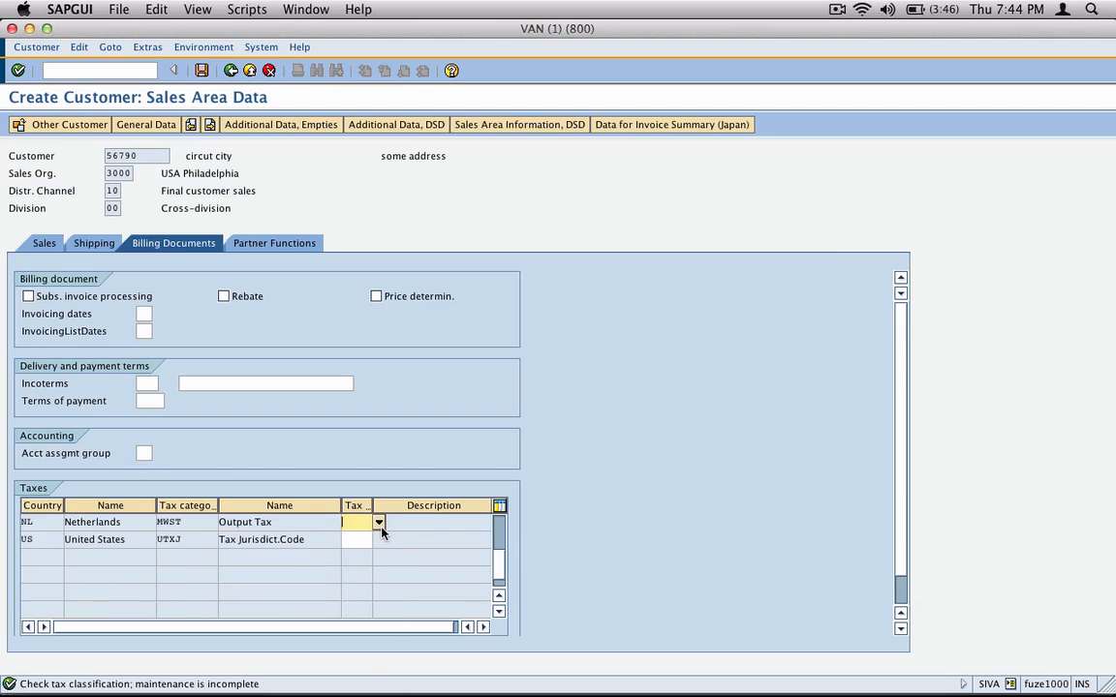
text(0)
key(Down)
text(0)
key(Return)
Step: Review the new customer's shipping and sales data, and save the customer
click(83, 242)
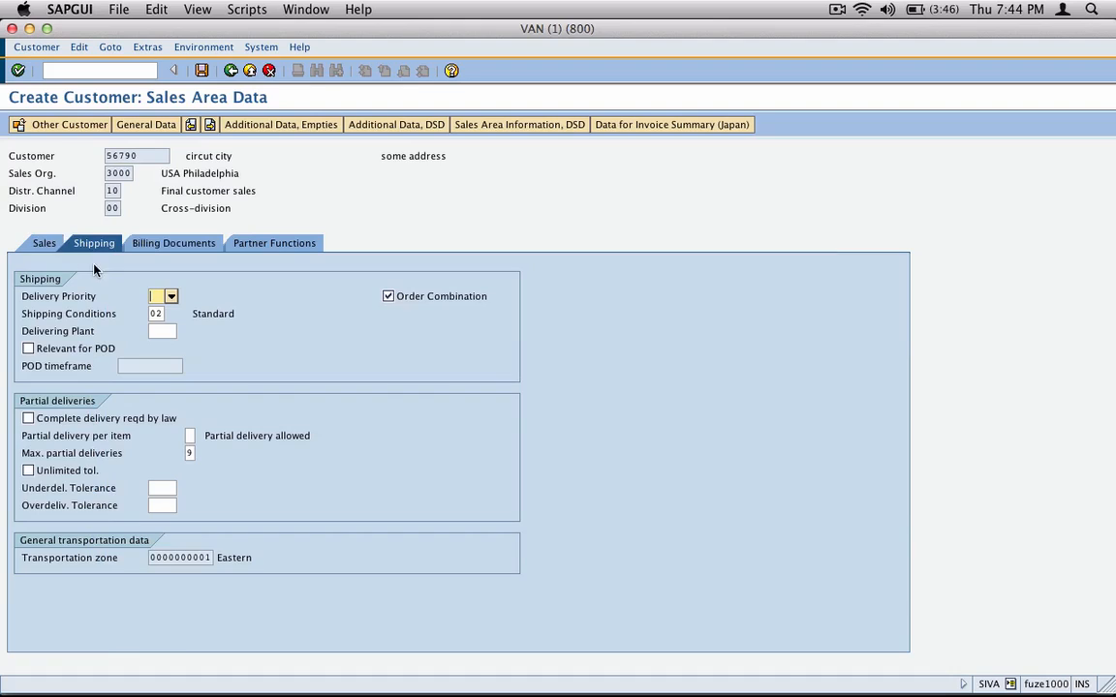
click(44, 243)
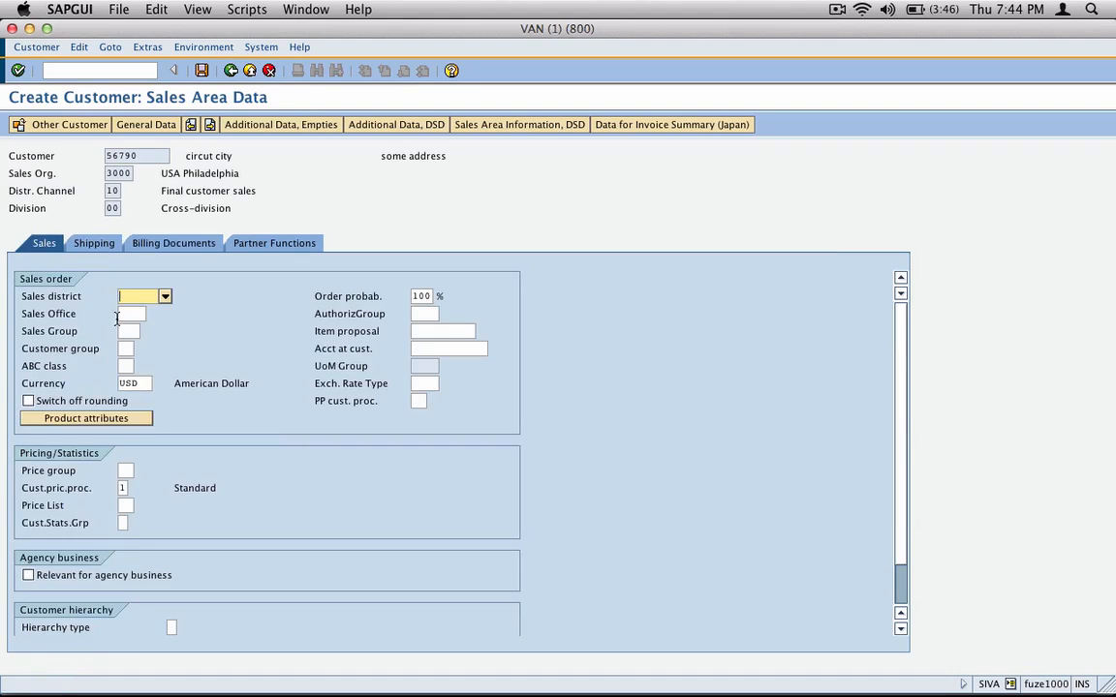
click(124, 349)
click(123, 366)
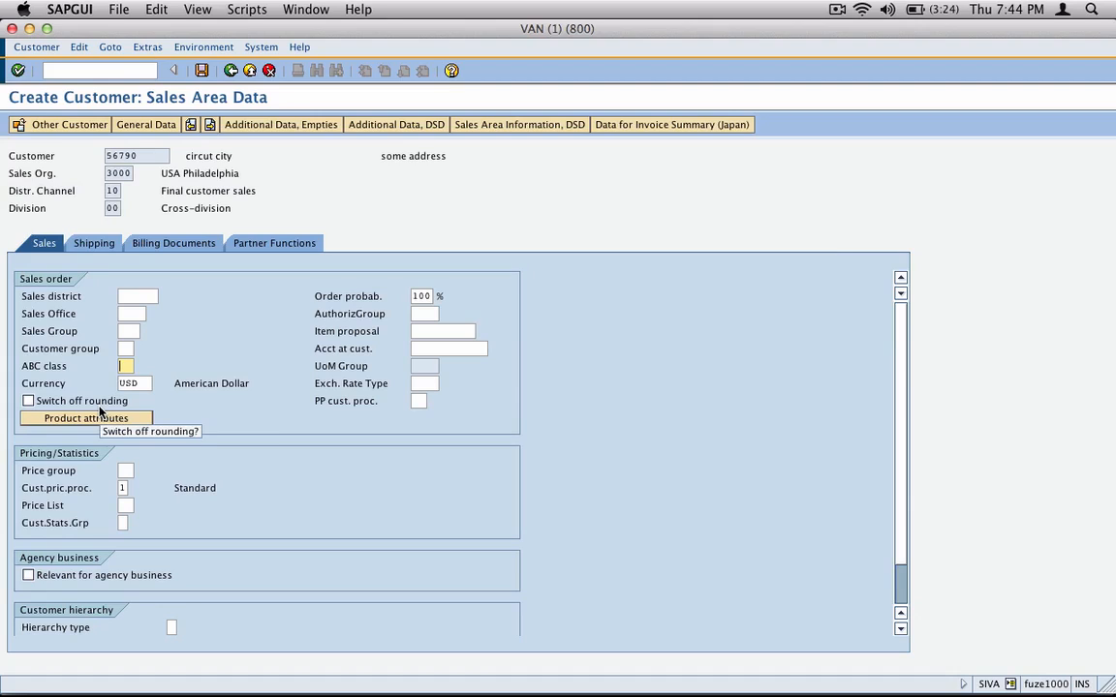
click(201, 71)
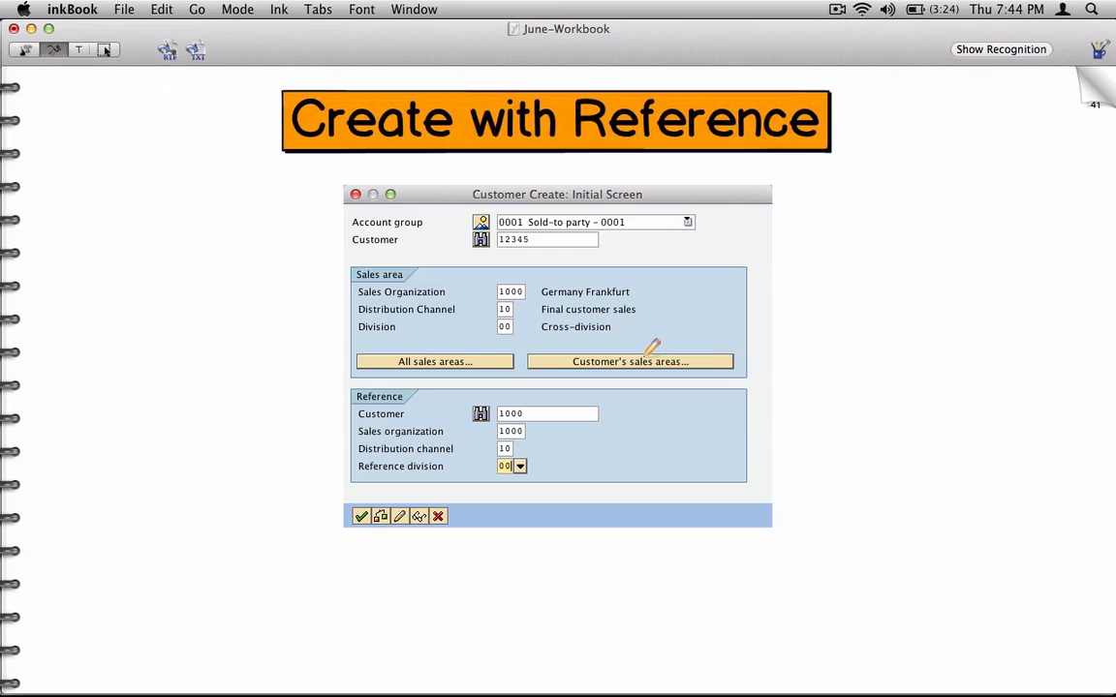
Step: Switch to SAP GUI, leave customer creation and open the new customer's sales area data for change with transaction vd02
click(1089, 113)
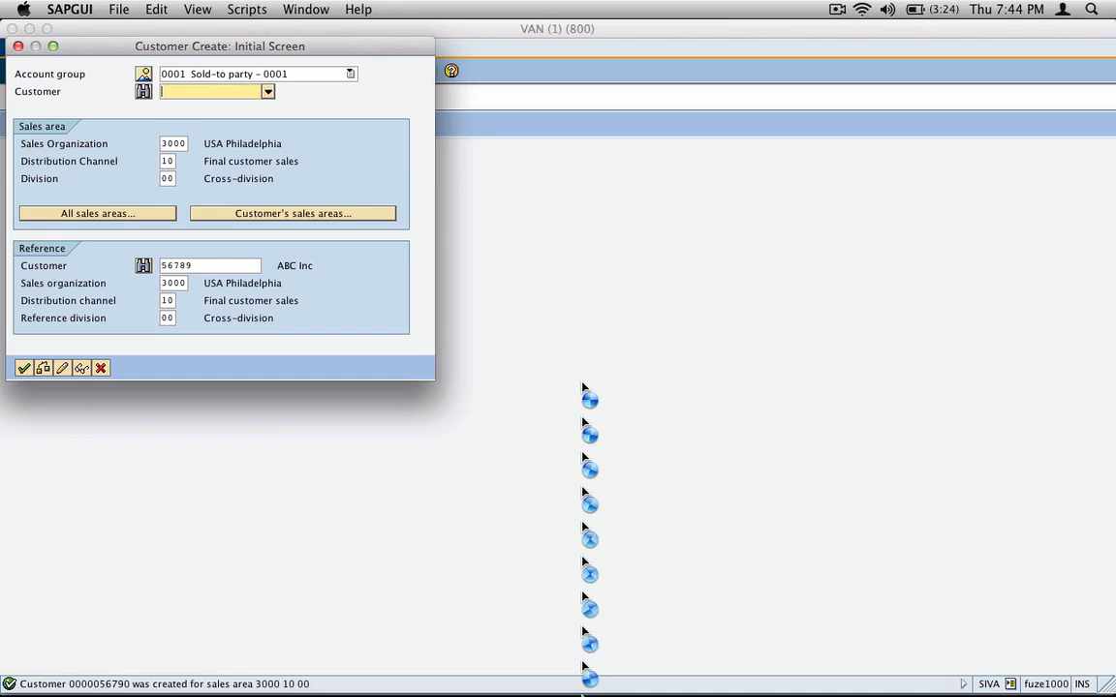
click(99, 366)
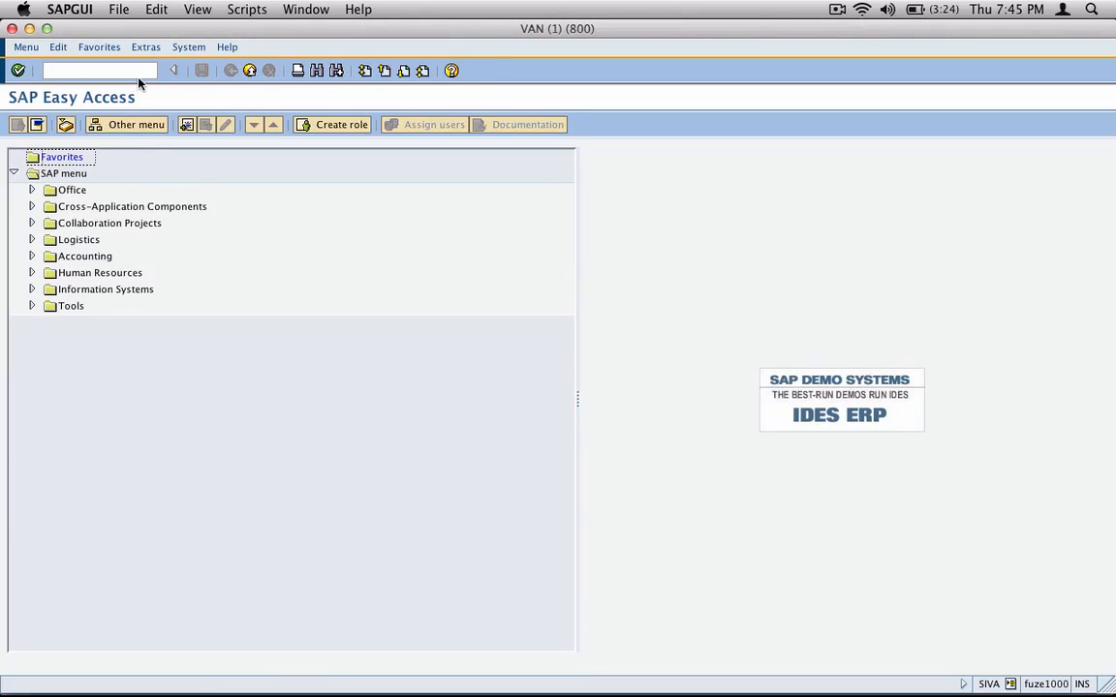
click(141, 71)
text(02)
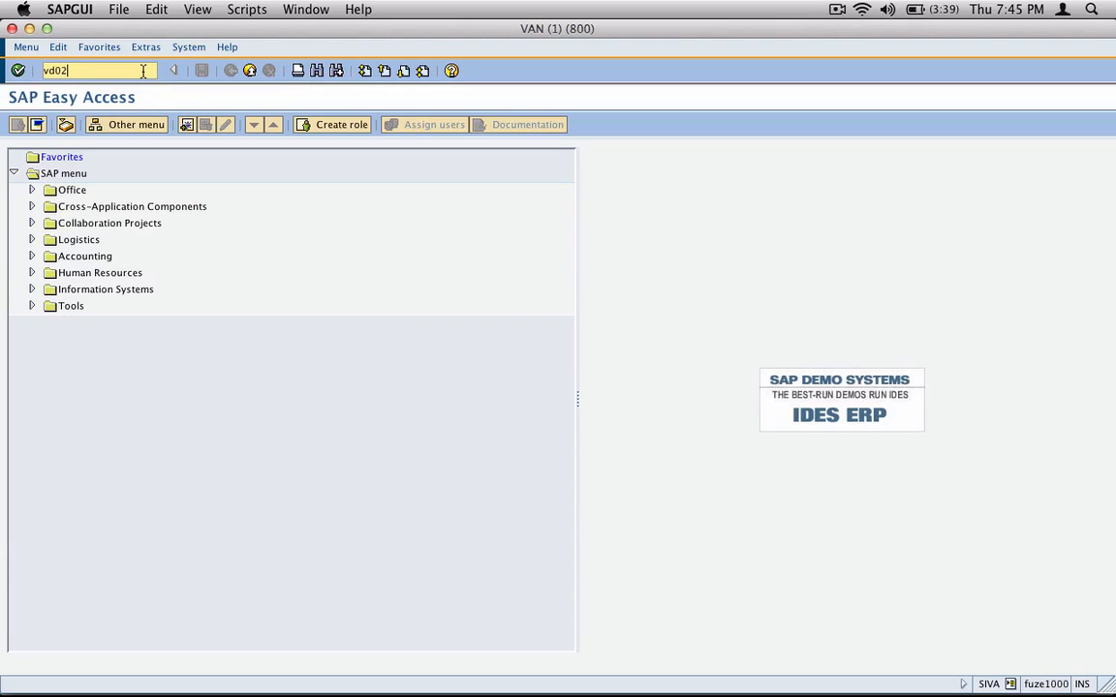
key(Return)
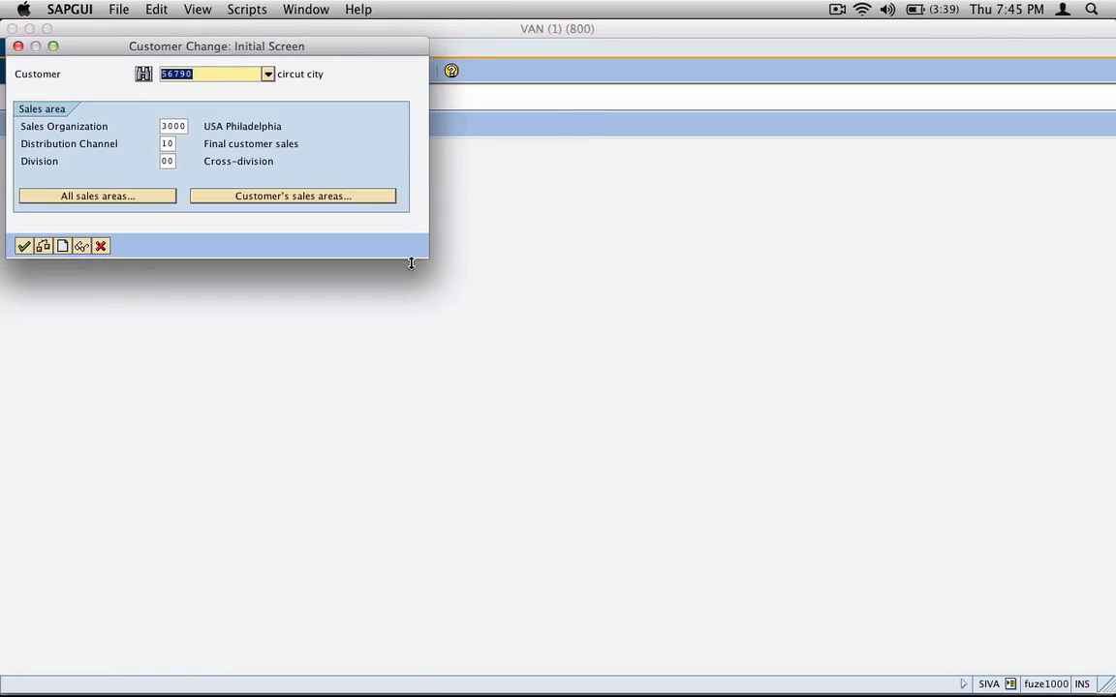
click(197, 70)
click(25, 246)
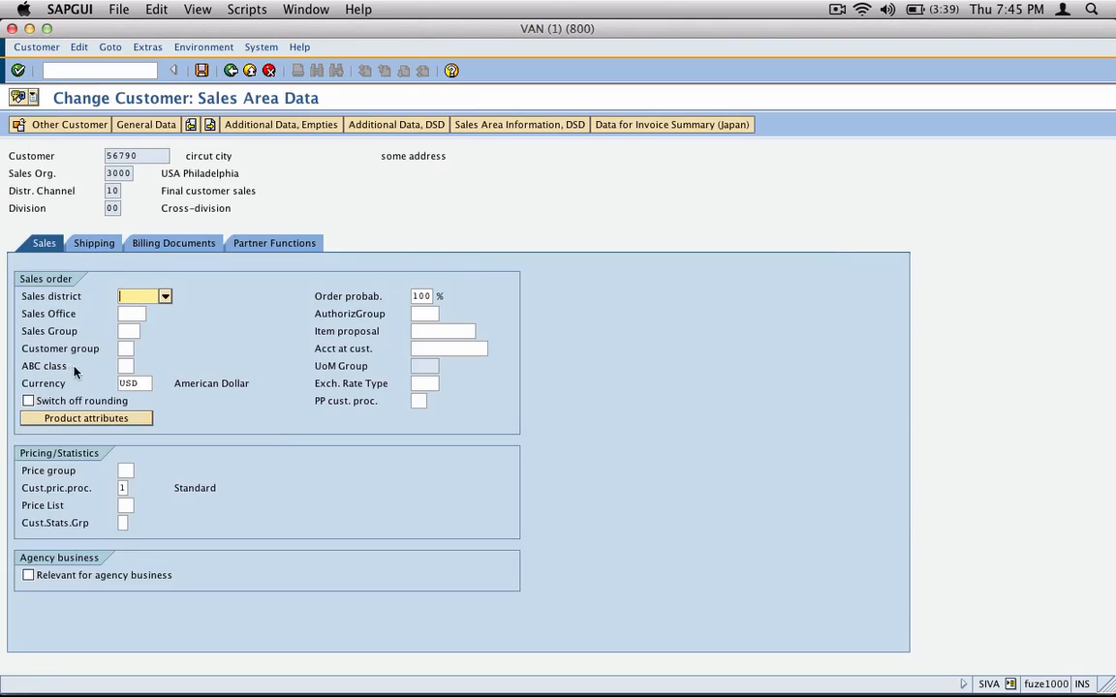
Step: Set the customer group to 03 Development partners in the sales data and save the customer
click(125, 348)
click(143, 350)
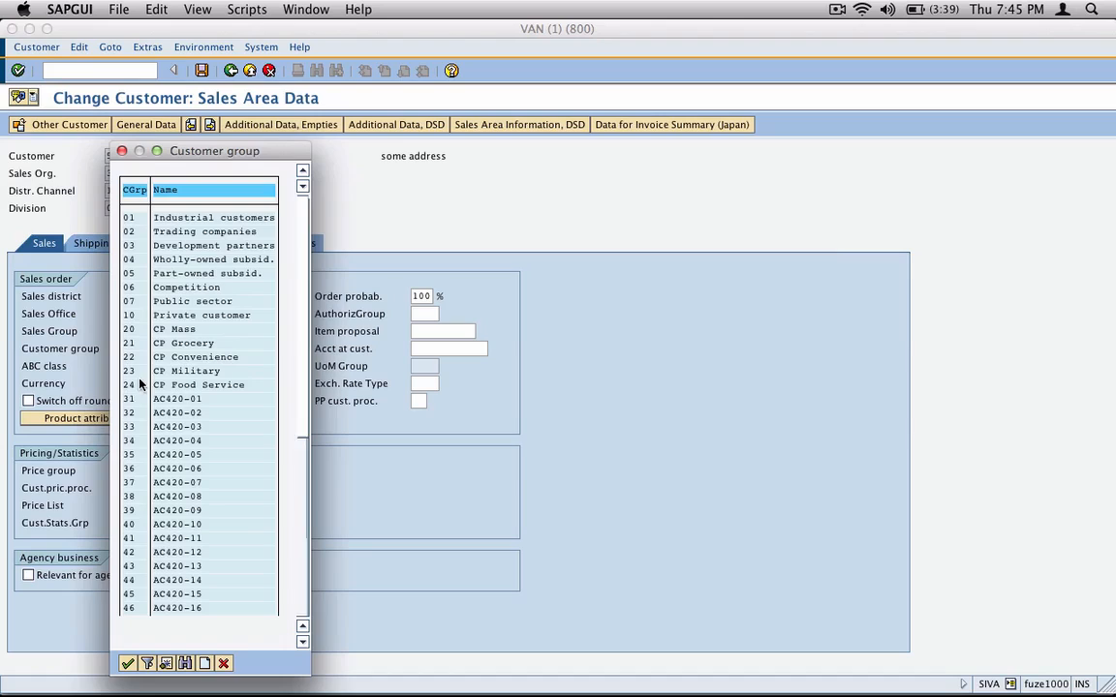
click(193, 247)
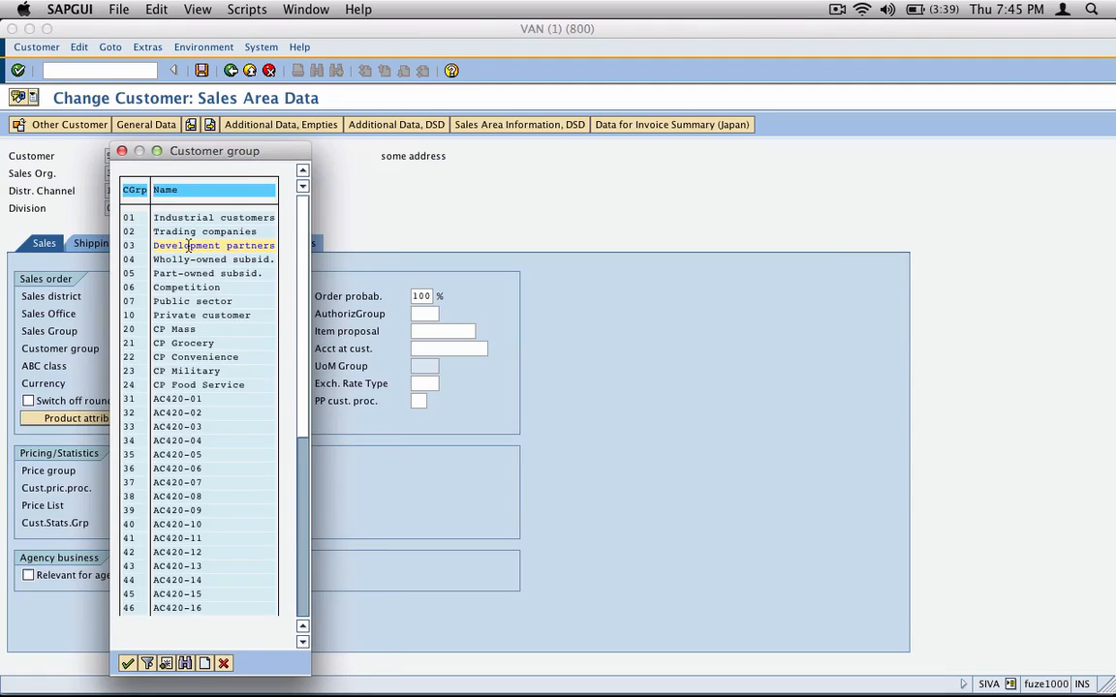
double_click(191, 246)
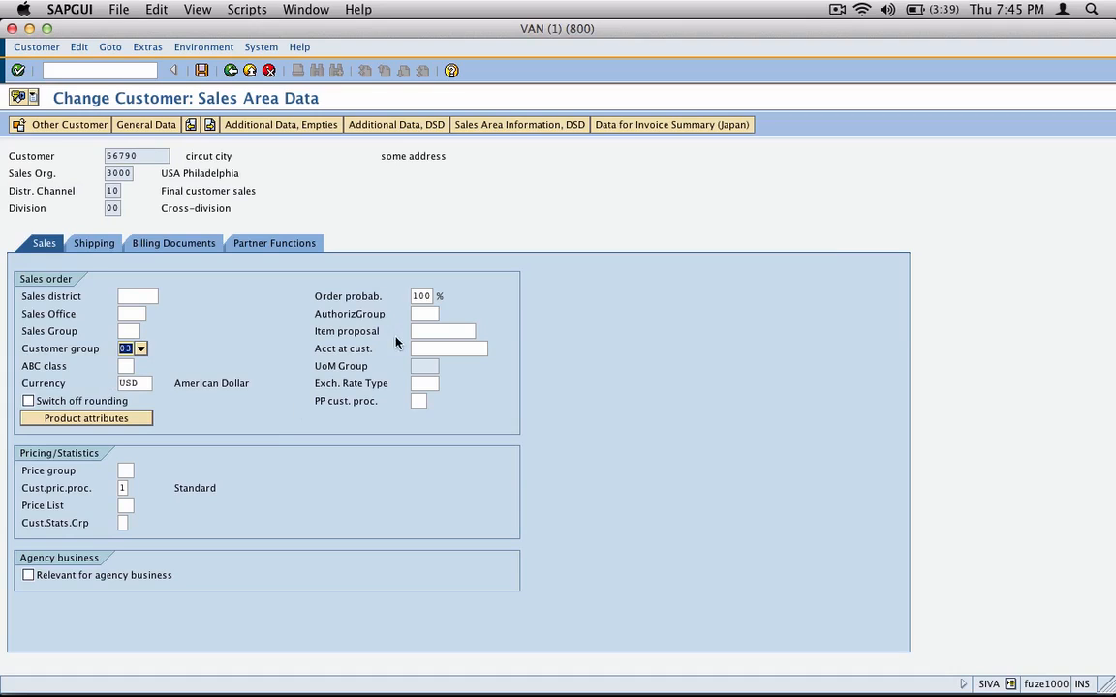
click(201, 69)
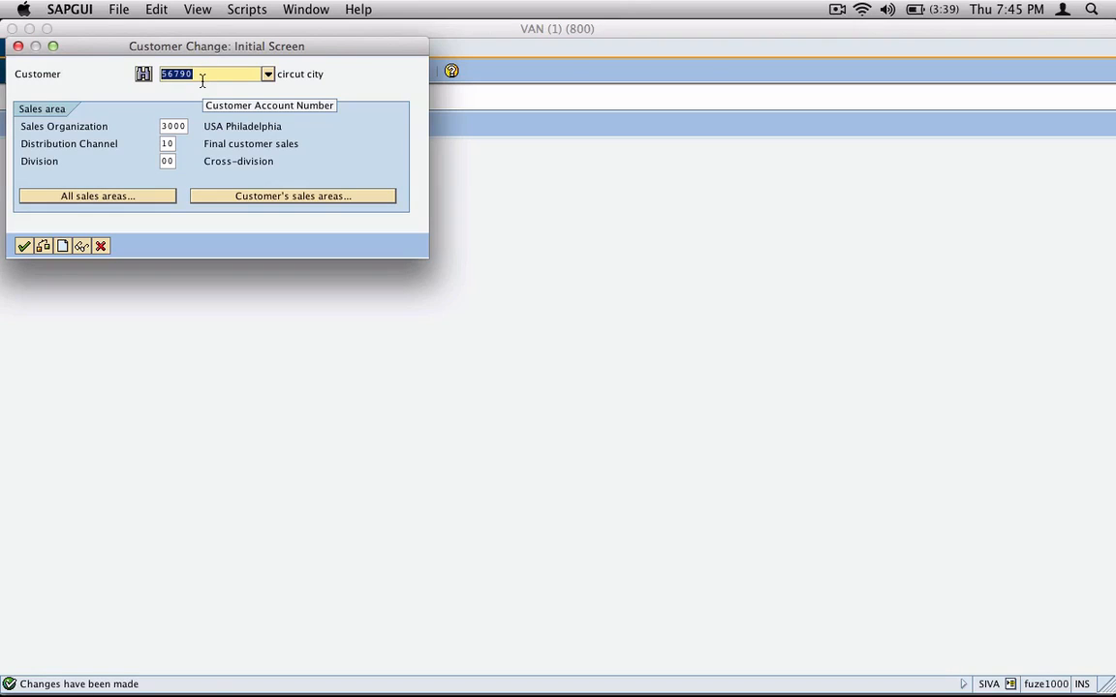
Step: Reopen the same customer, list its account changes for all fields and open the customer group entry
key(Return)
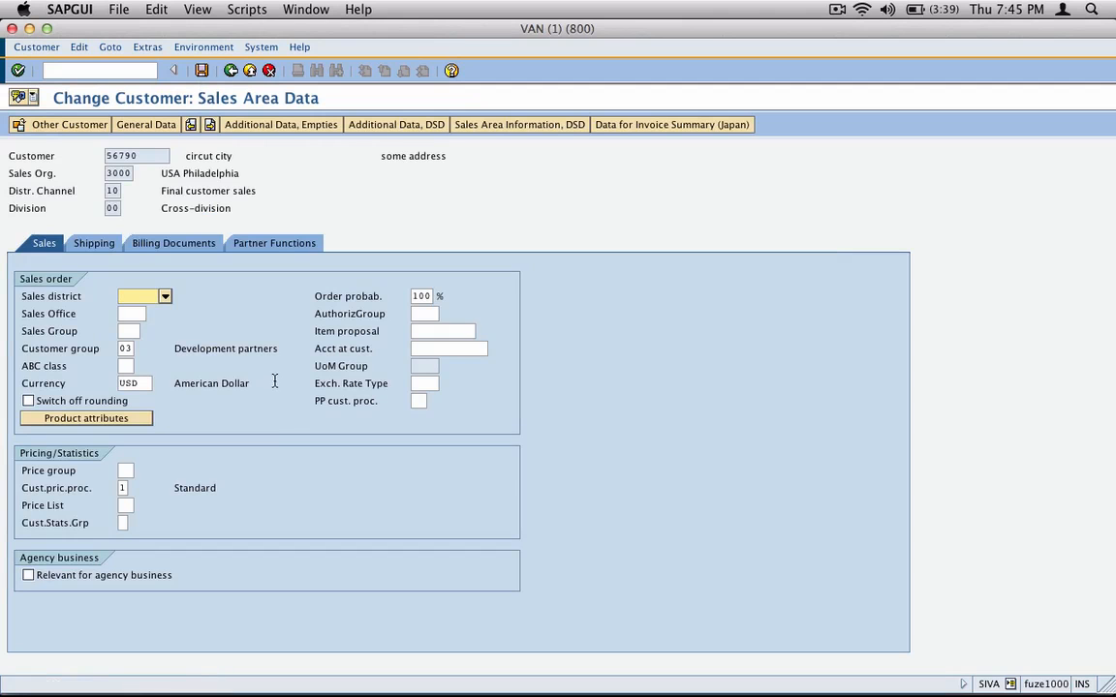
click(210, 48)
mouse_move(195, 77)
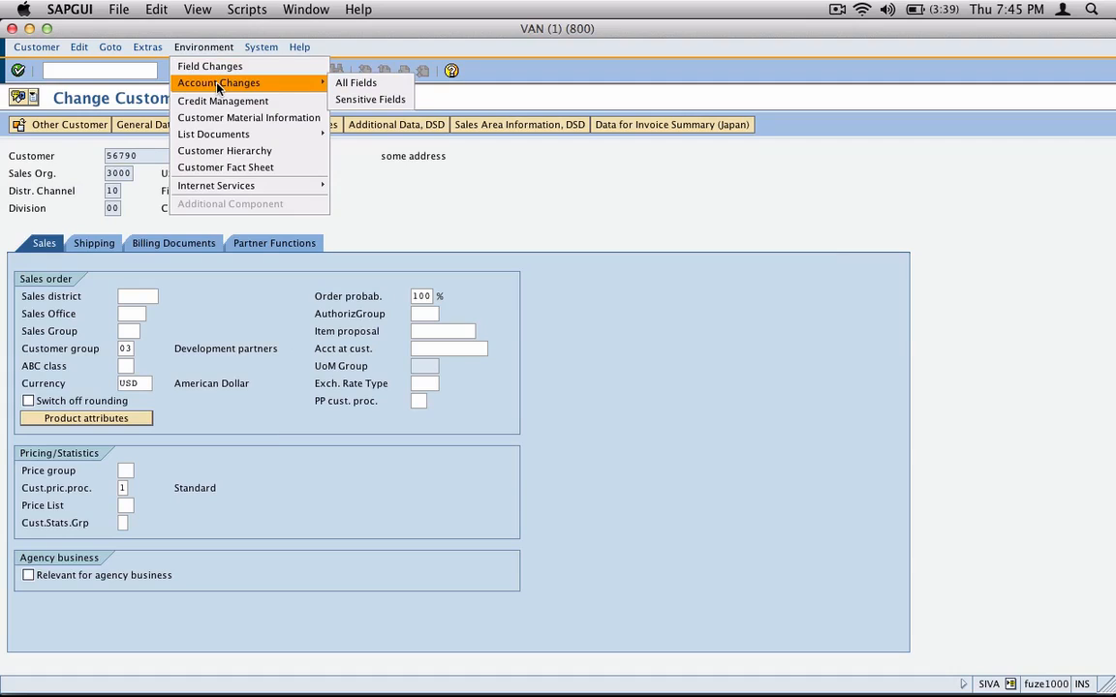
click(351, 86)
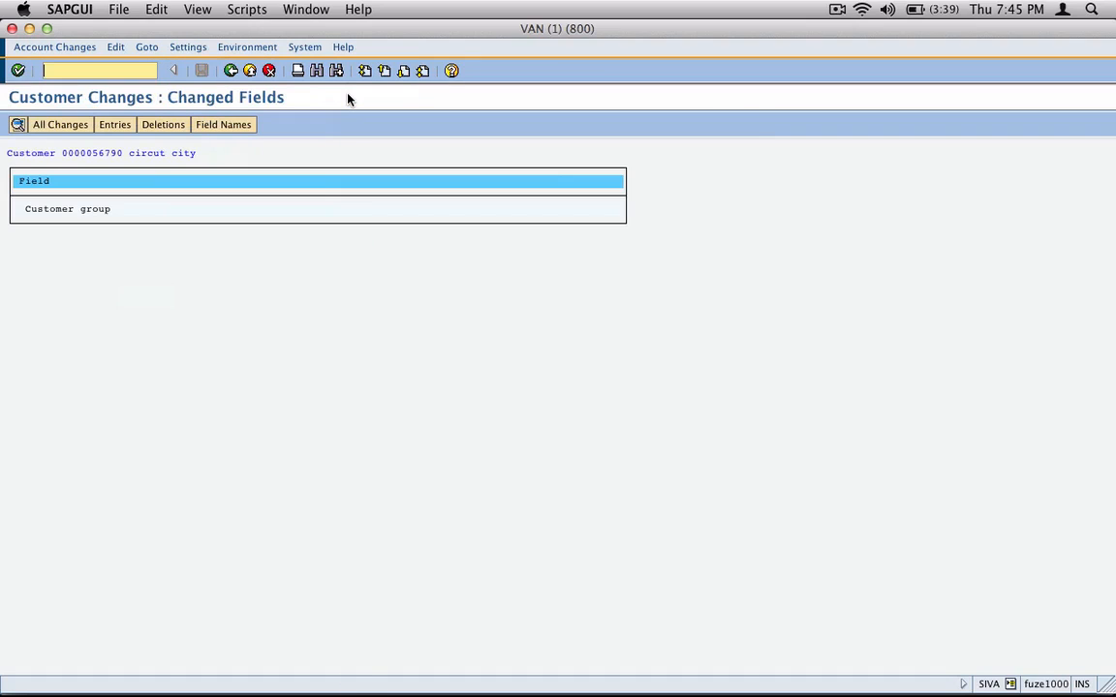
click(98, 208)
drag(97, 209, 17, 209)
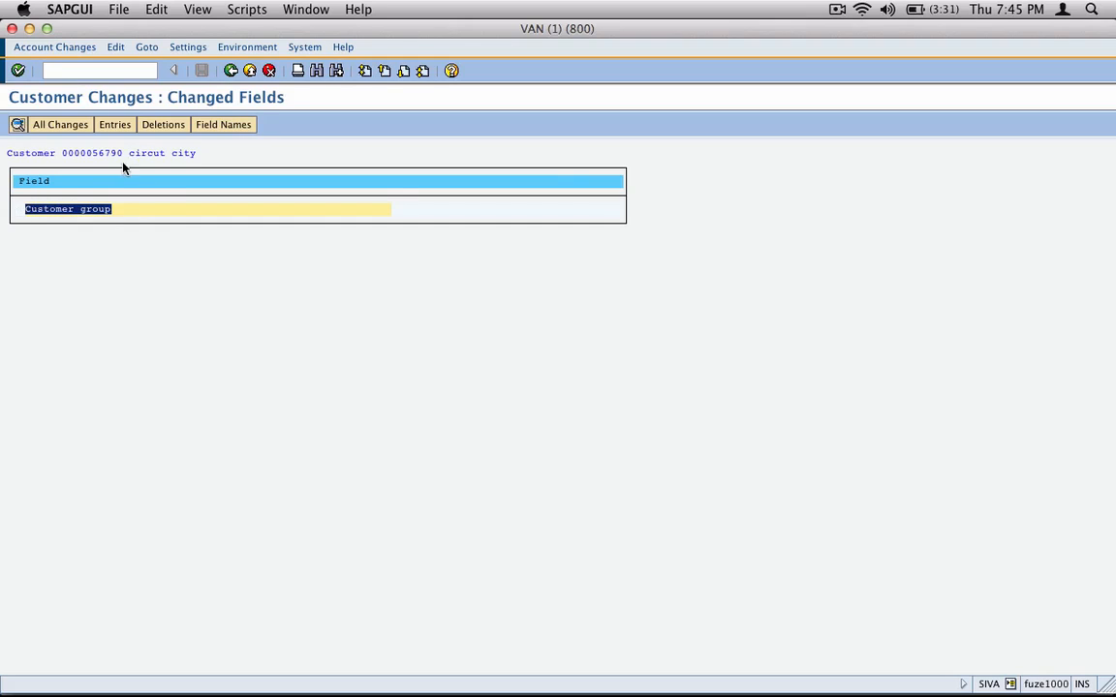
double_click(74, 209)
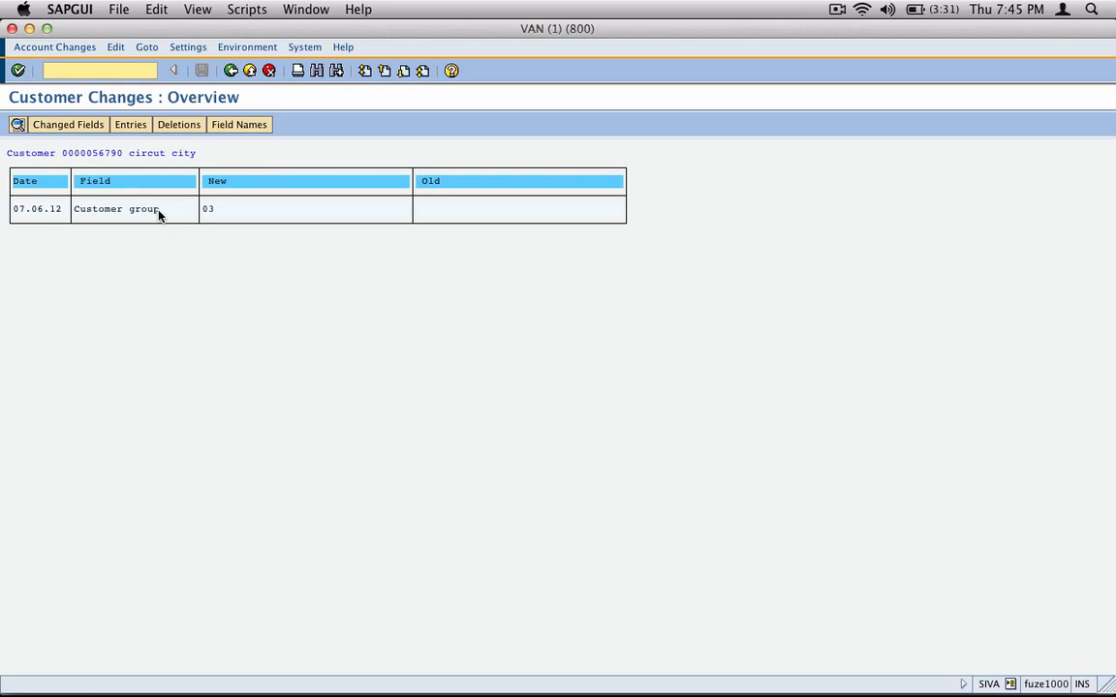
Step: Examine the date, field, new value and old value of the customer group change in the overview
drag(193, 209, 65, 209)
click(16, 210)
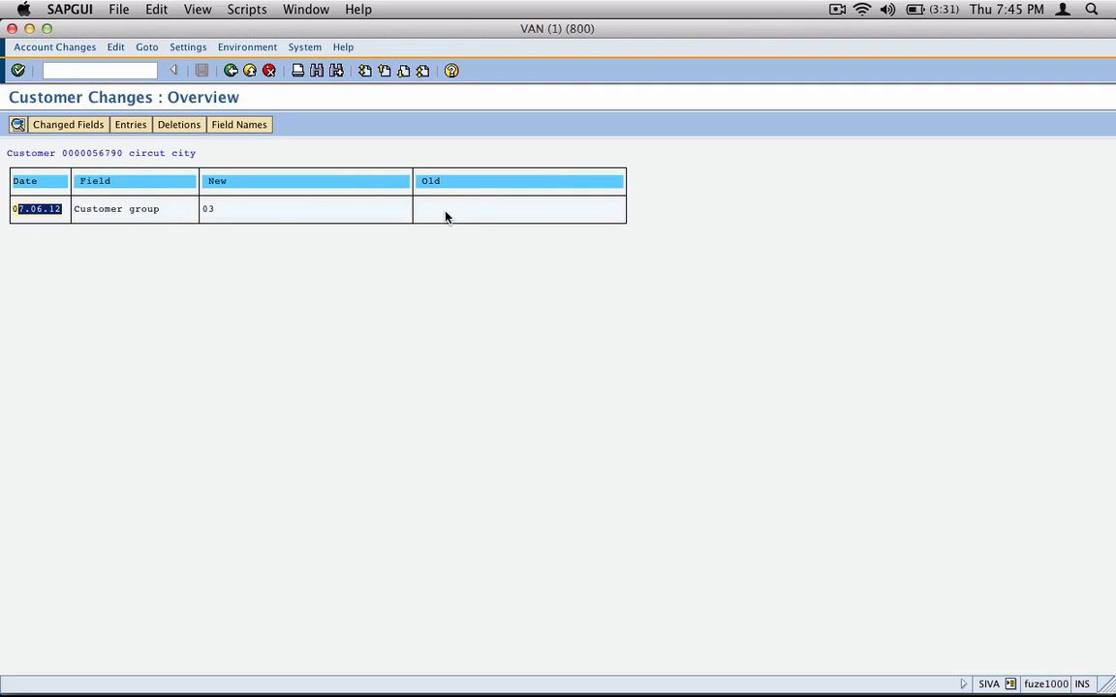
click(445, 213)
click(219, 210)
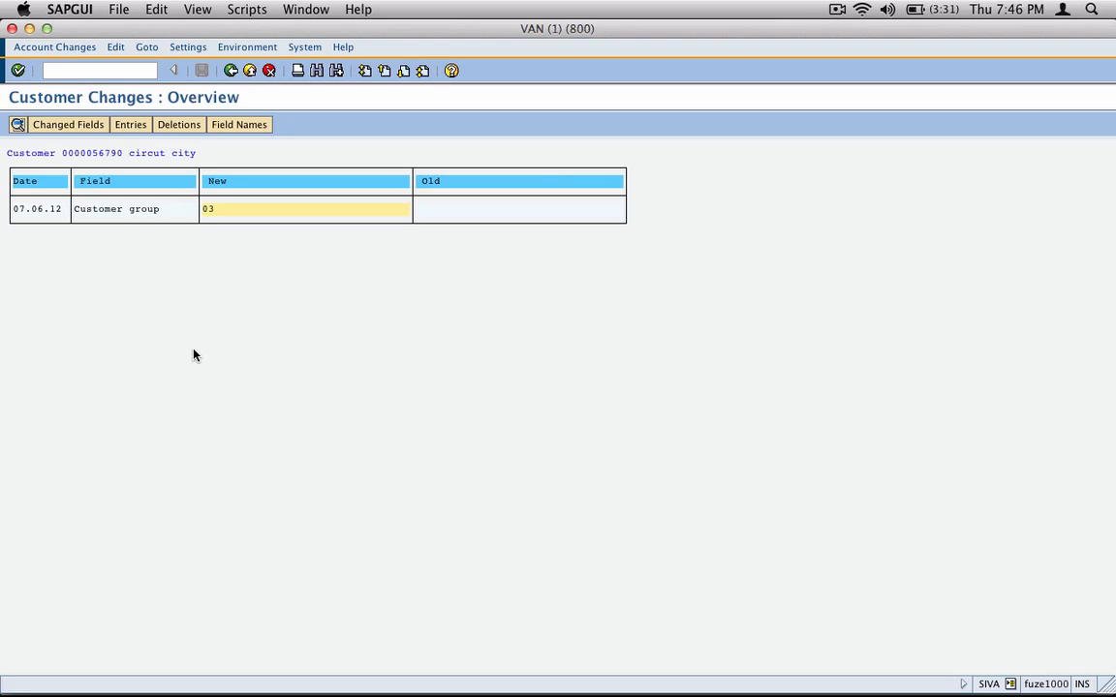
Step: Open the details of the customer group change and examine the user, field, from and to values and sales area
double_click(116, 211)
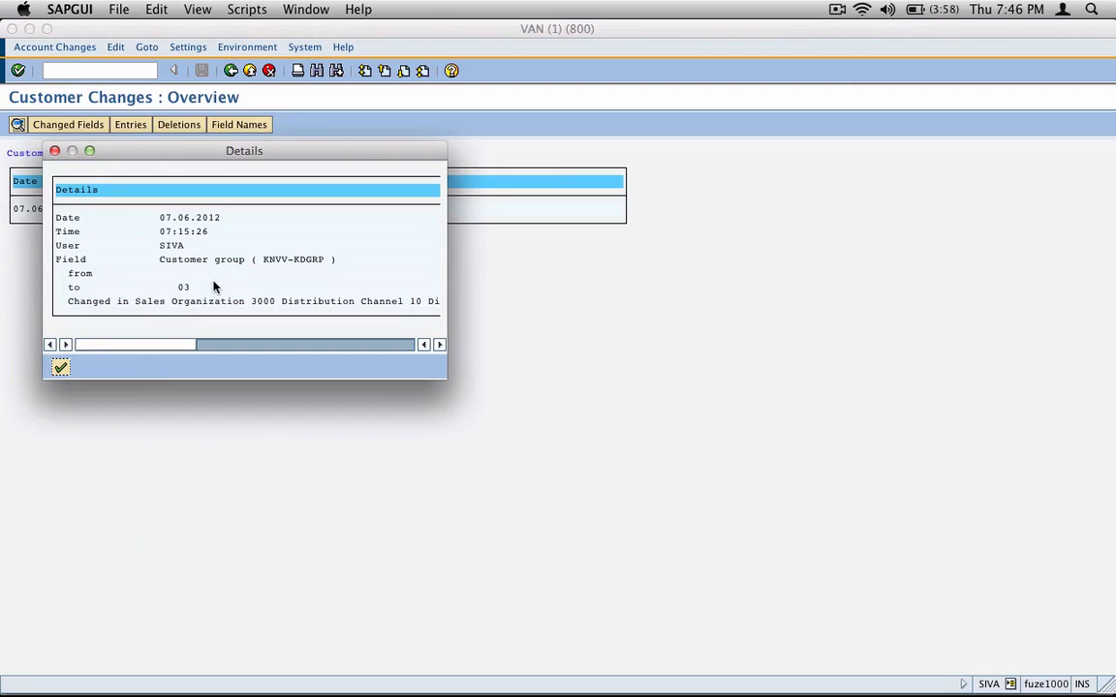
click(165, 249)
drag(191, 246, 160, 246)
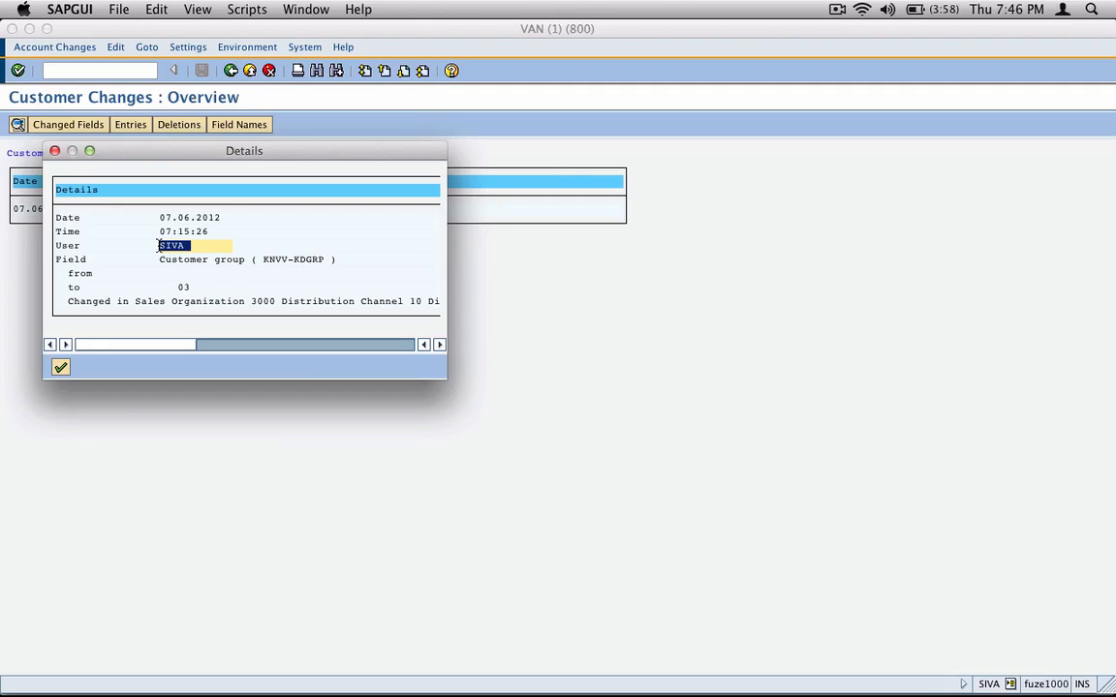
drag(336, 259, 160, 259)
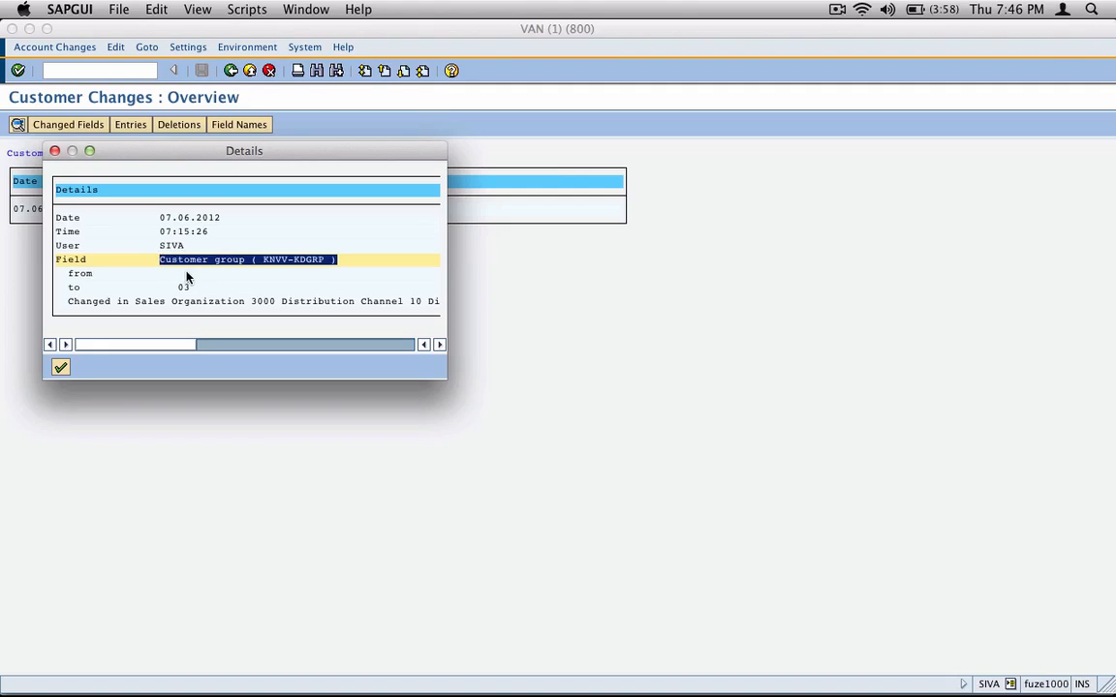
click(189, 274)
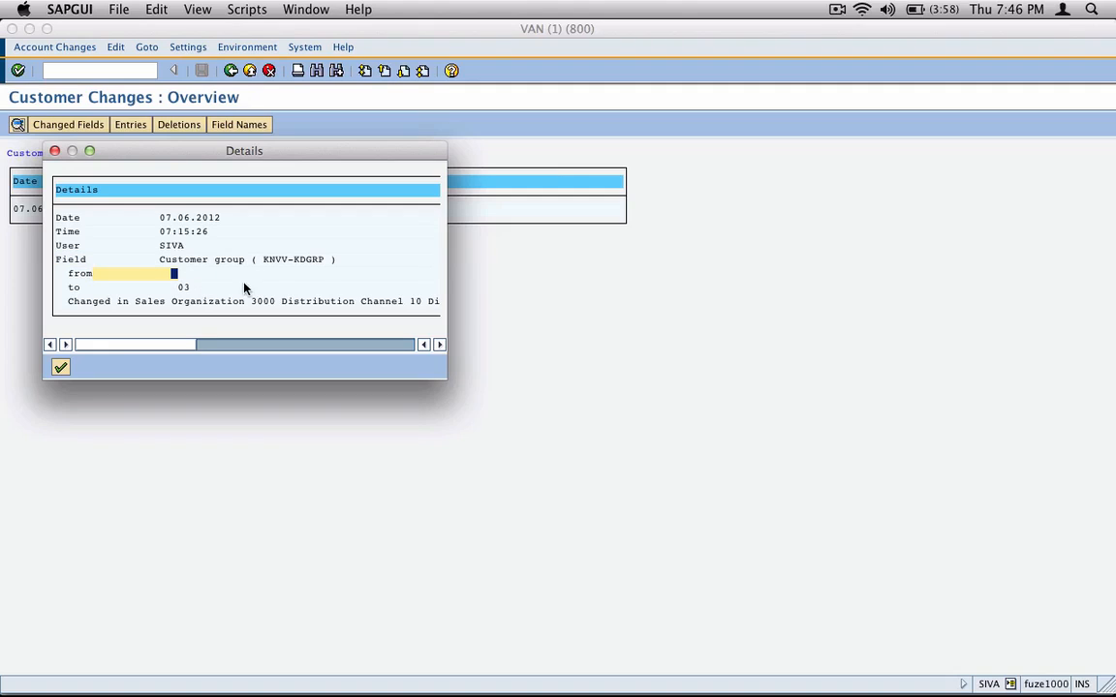
click(180, 287)
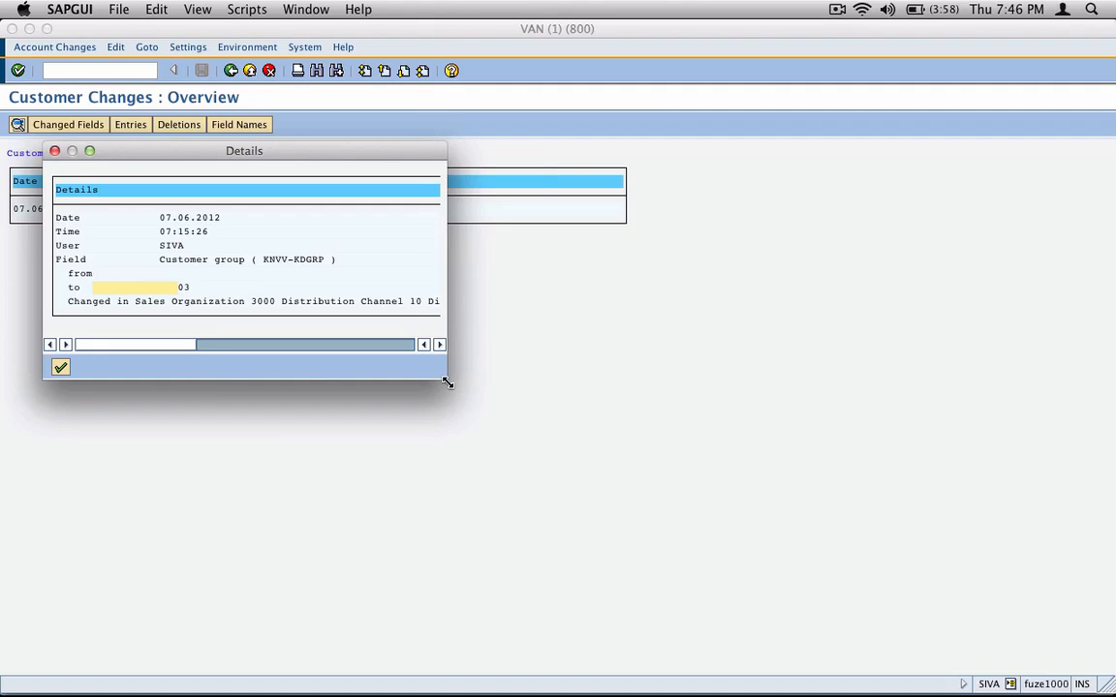
drag(449, 383, 651, 372)
click(119, 302)
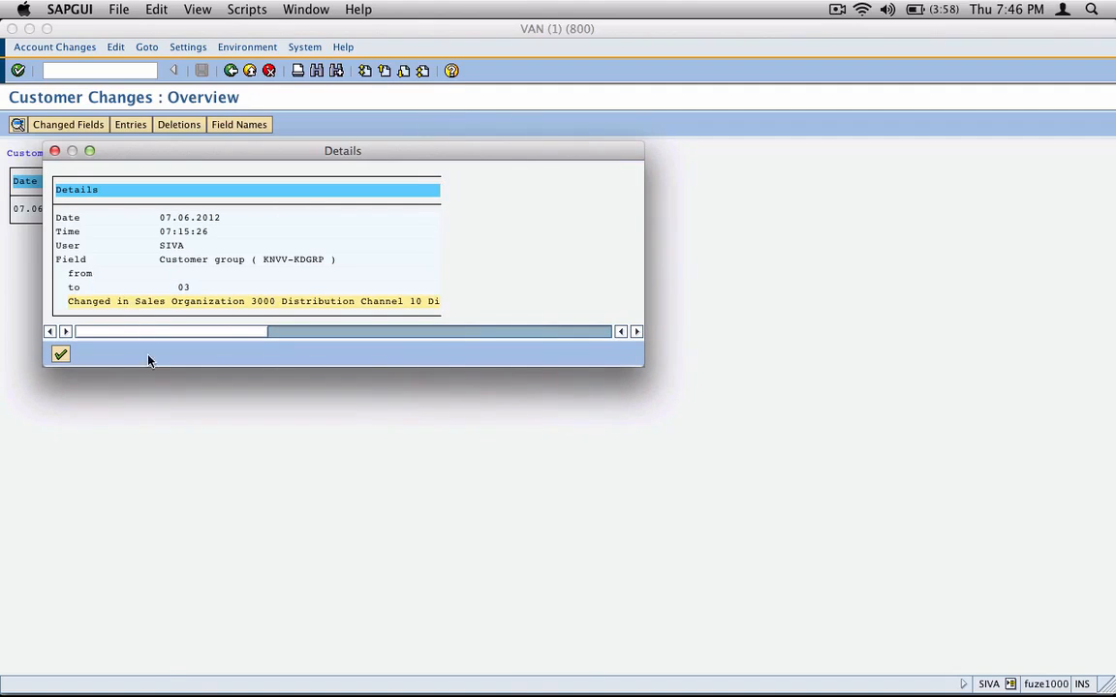
click(63, 353)
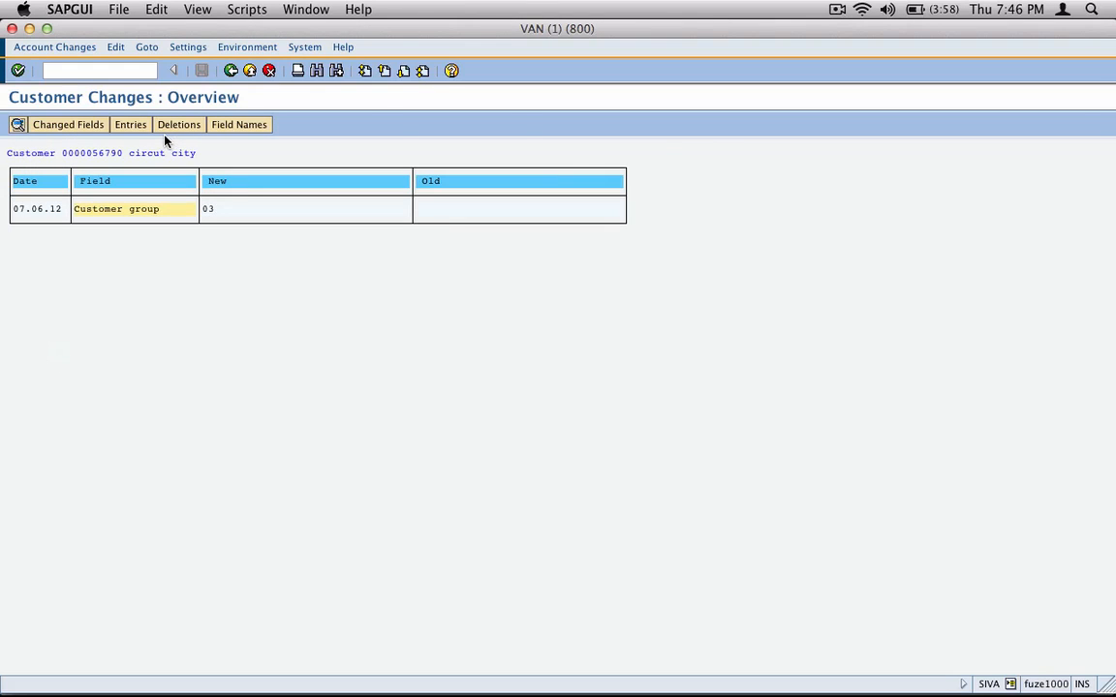
Step: Switch to inkBook, turn the workbook from Field Changes to the Additional Data page and return to SAP GUI
key(super+Tab)
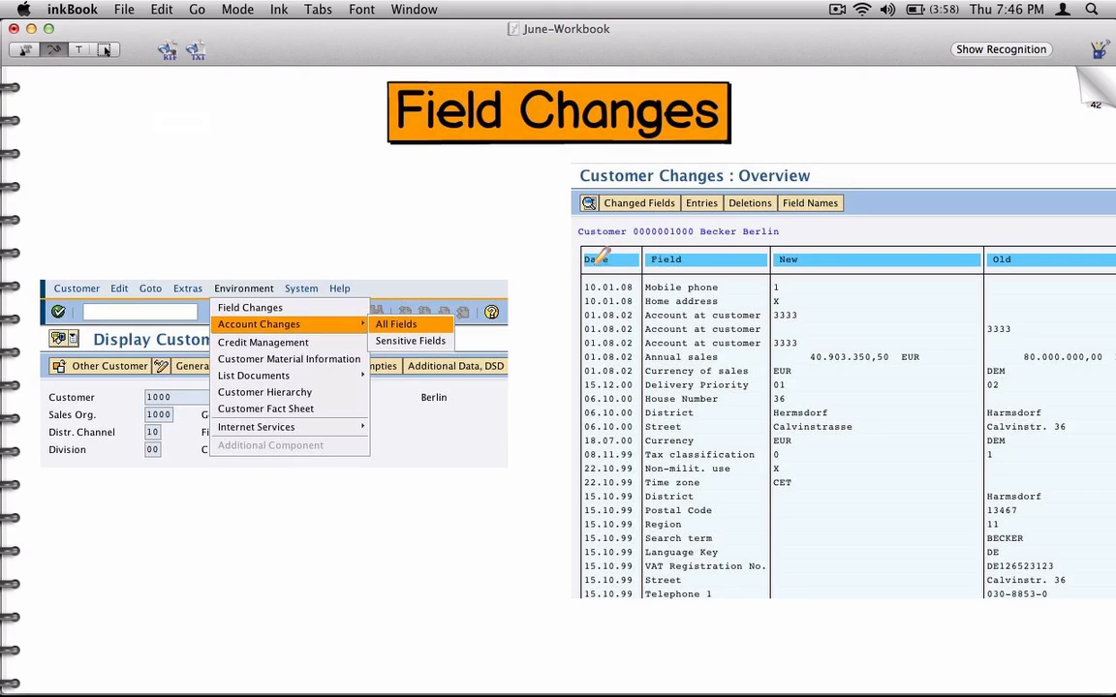
click(1090, 99)
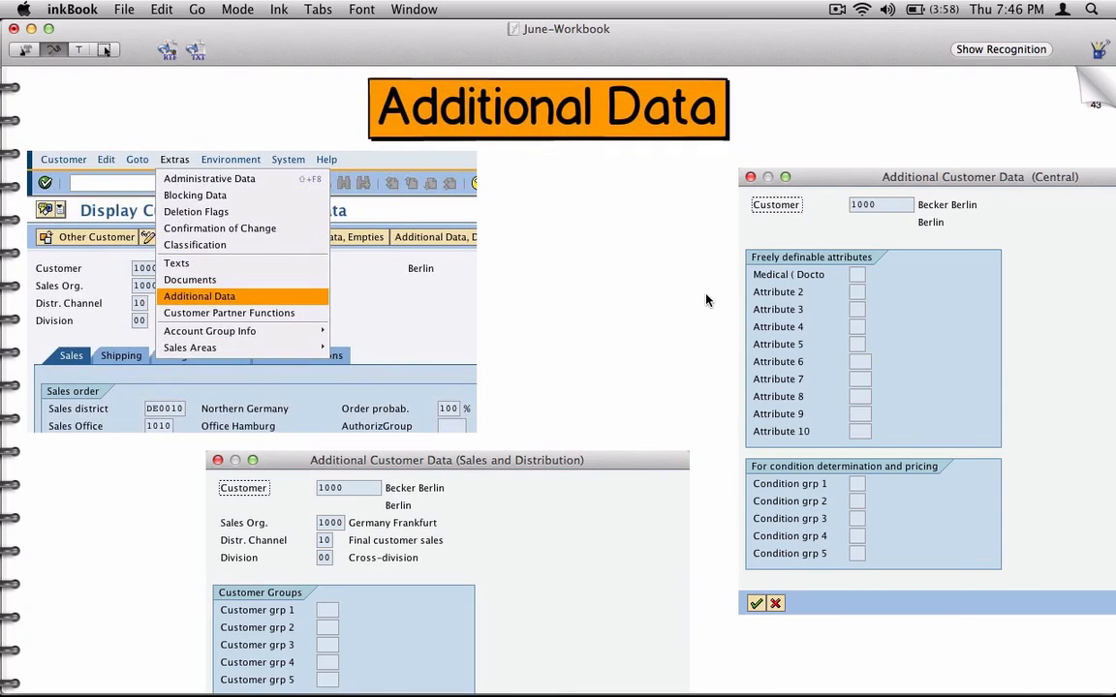
key(super+Tab)
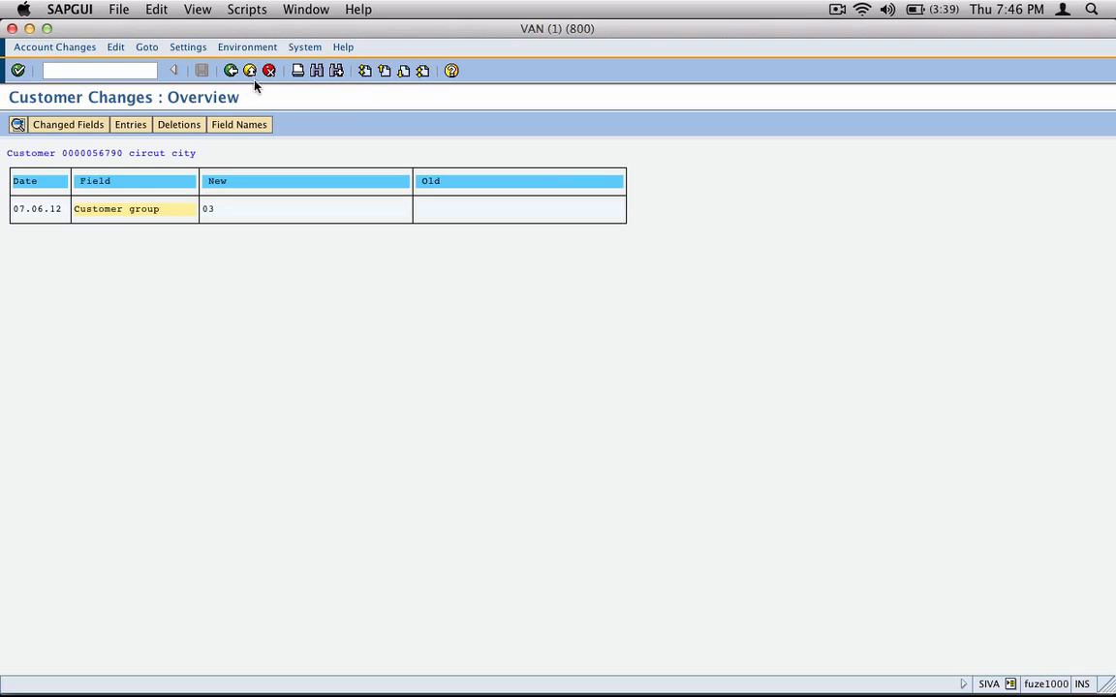
Step: Go back from the change overview to the customer's general data and open its central additional data
click(231, 71)
click(230, 71)
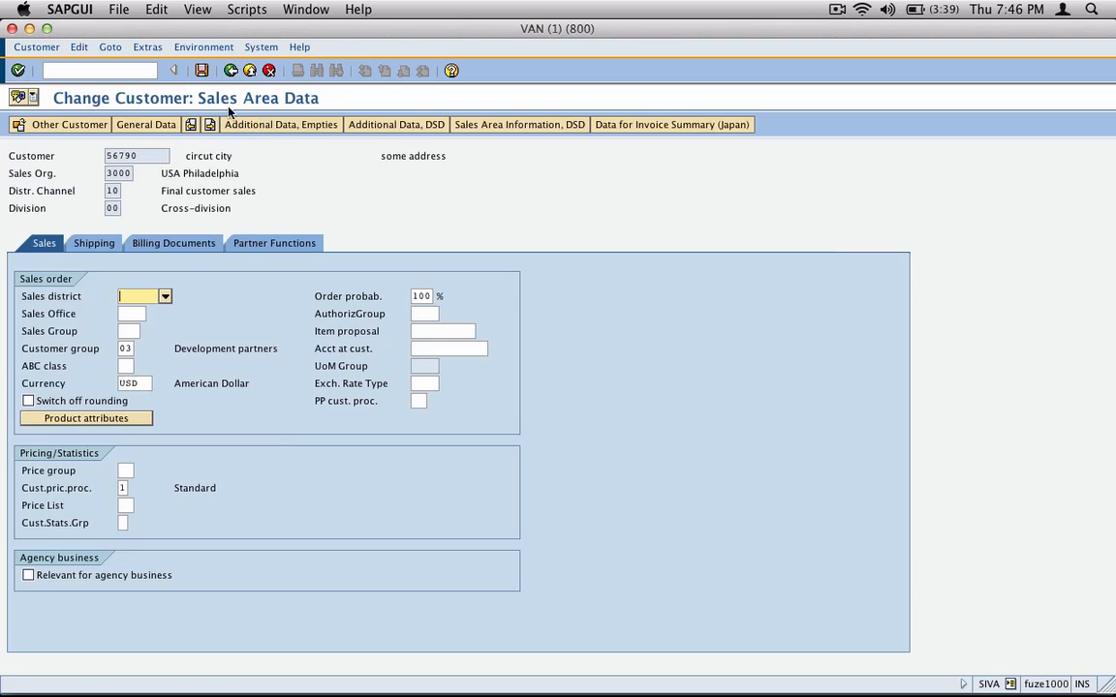
click(142, 124)
click(147, 46)
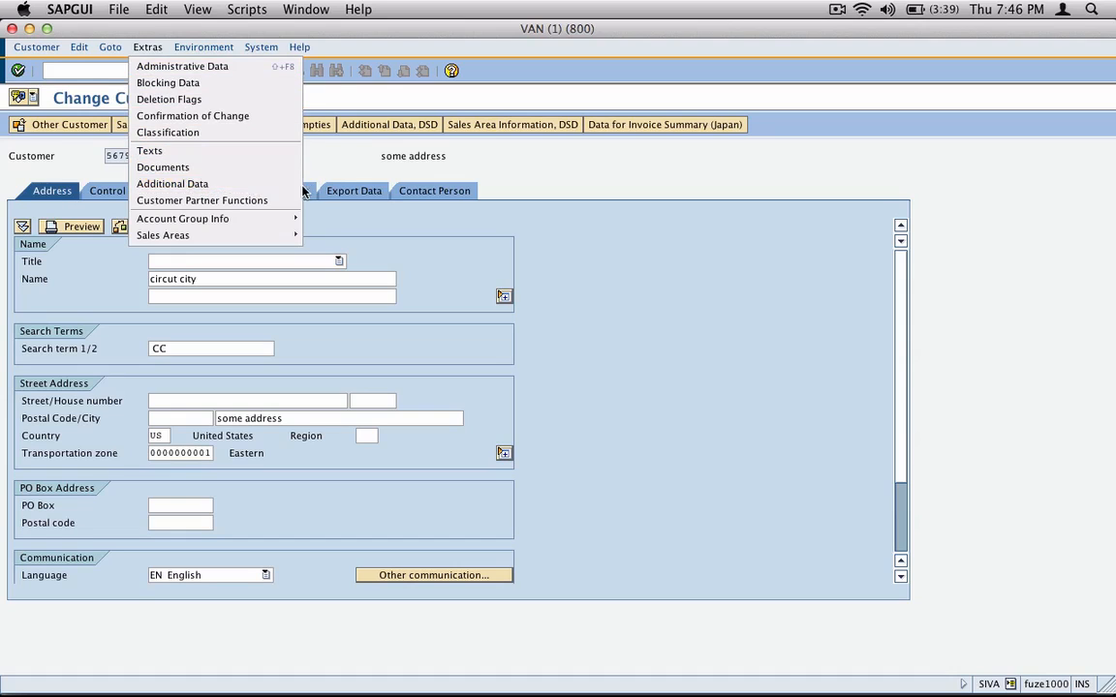
click(237, 183)
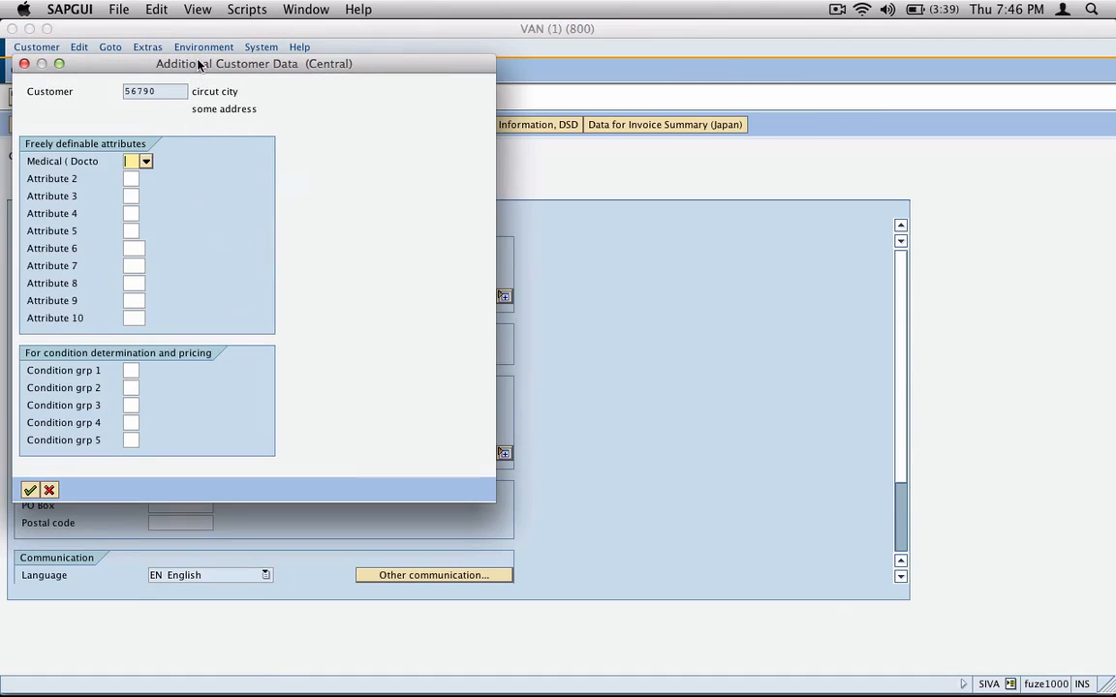
Step: Go through the freely definable attribute fields from Attribute 2 to Attribute 10 in the additional customer data
click(240, 185)
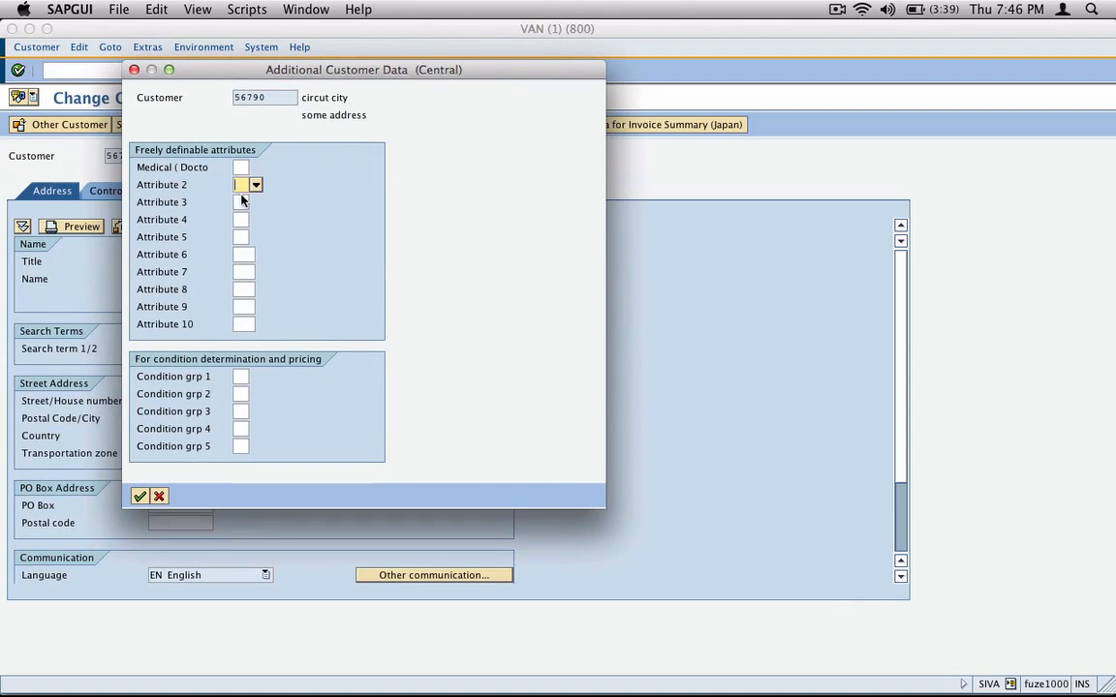
click(239, 203)
click(239, 220)
click(242, 254)
click(245, 272)
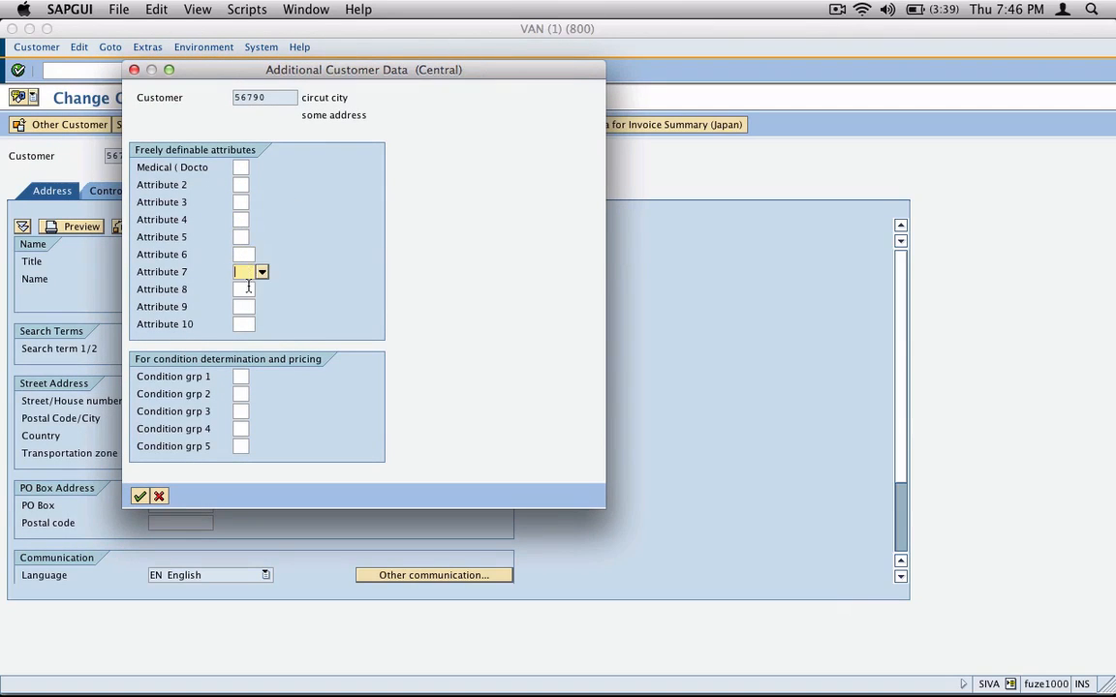
click(248, 289)
click(250, 307)
click(248, 325)
click(239, 185)
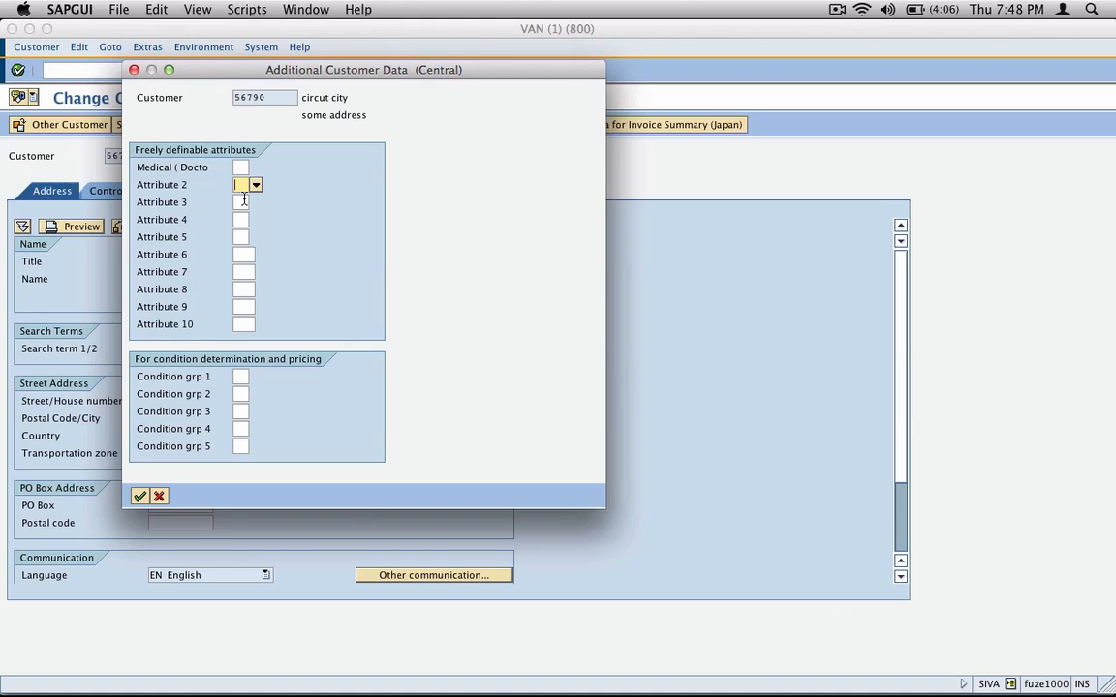
Step: Examine the possible entries for the Medical attribute, close the list without choosing one, and review the attribute labels
click(241, 168)
click(254, 168)
drag(197, 167, 470, 170)
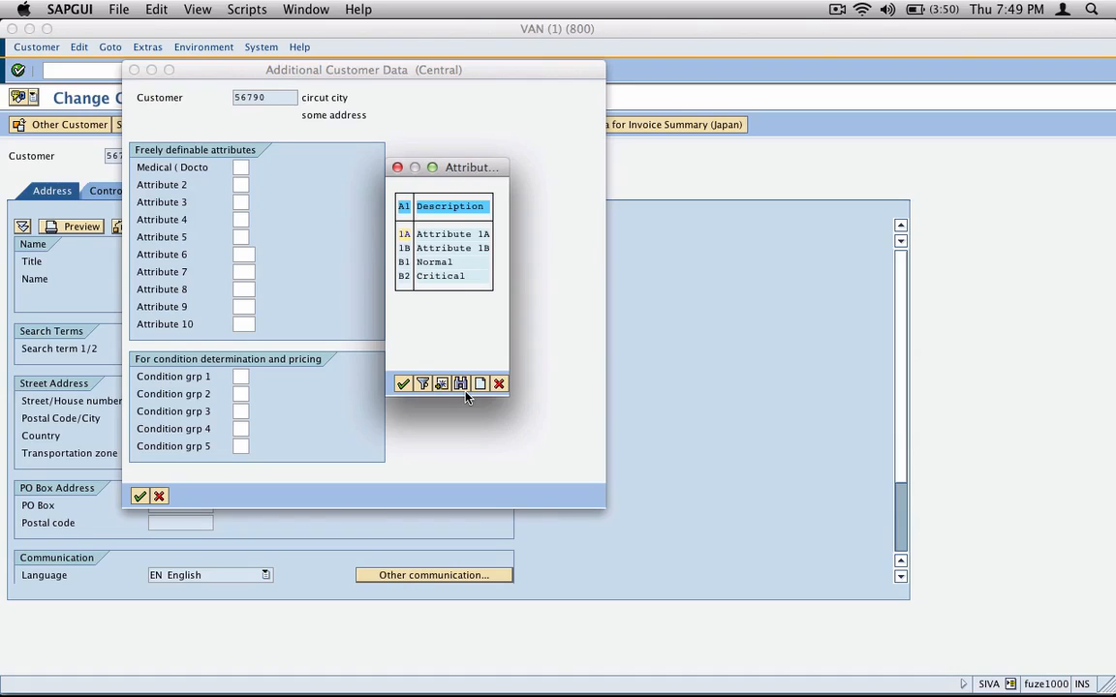
click(498, 383)
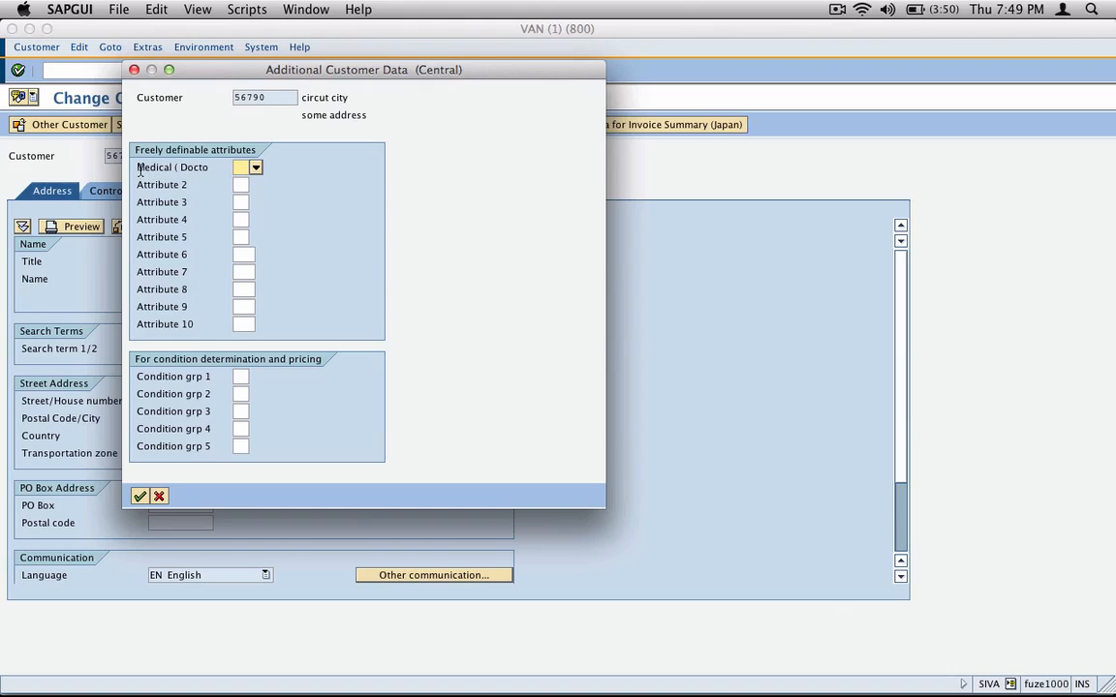
drag(139, 168, 205, 172)
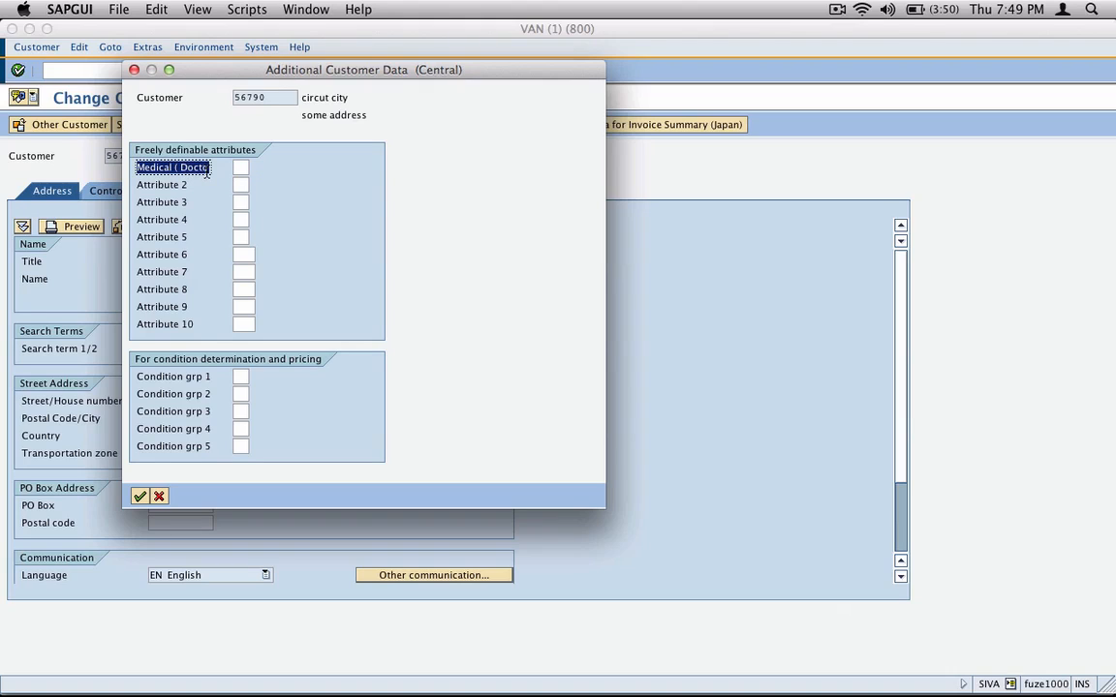
click(139, 184)
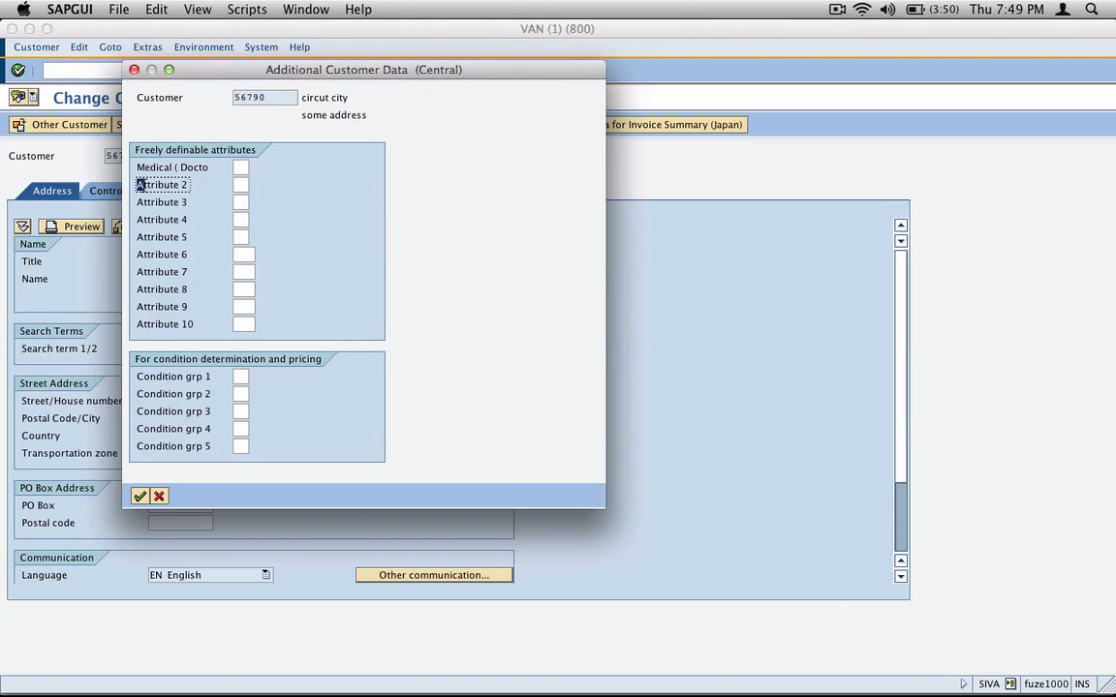
Step: Look up the technical field name behind Attribute 2 through its field help, then close the additional customer data
drag(139, 184, 194, 185)
click(168, 185)
drag(140, 184, 192, 184)
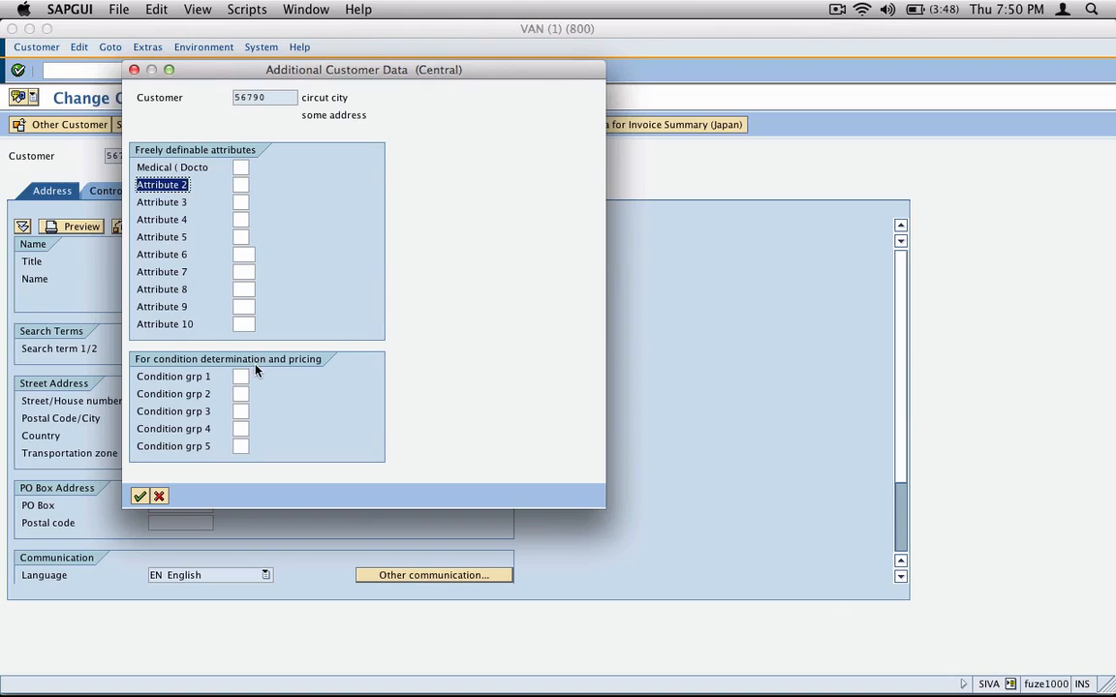
click(240, 184)
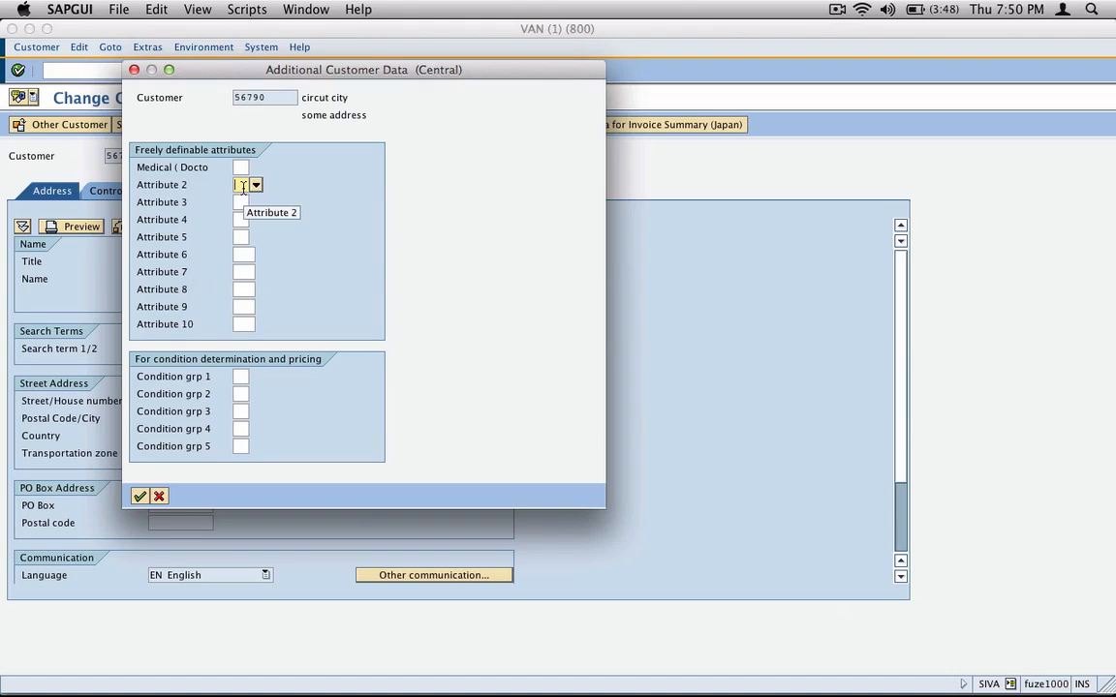
key(F1)
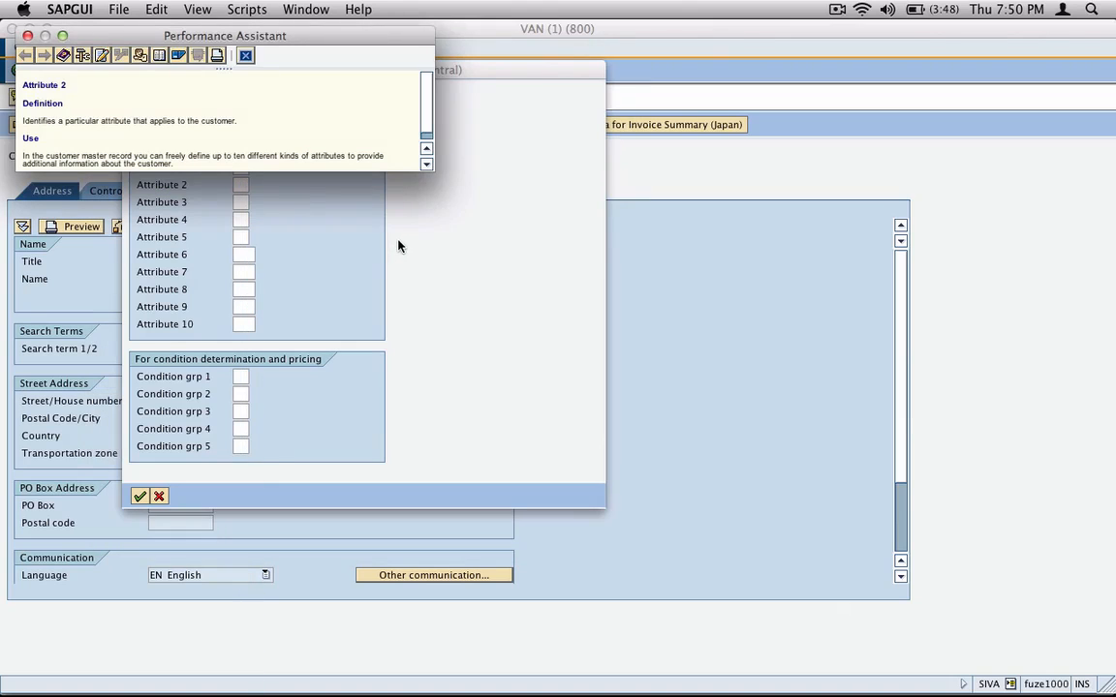
click(83, 58)
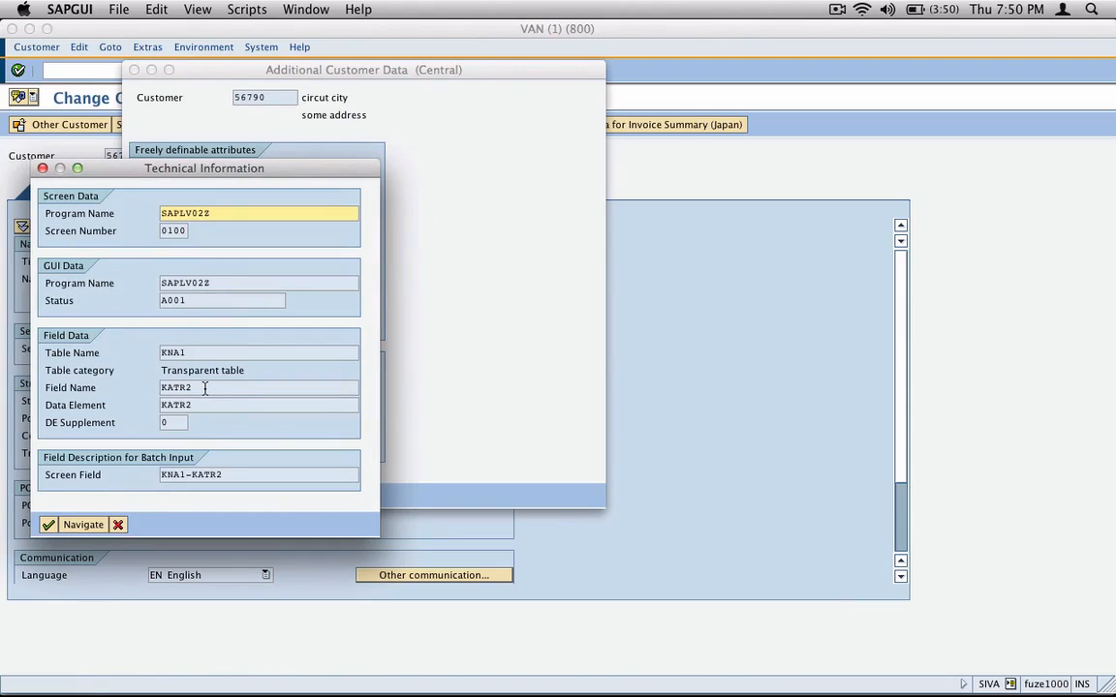
drag(204, 388, 160, 386)
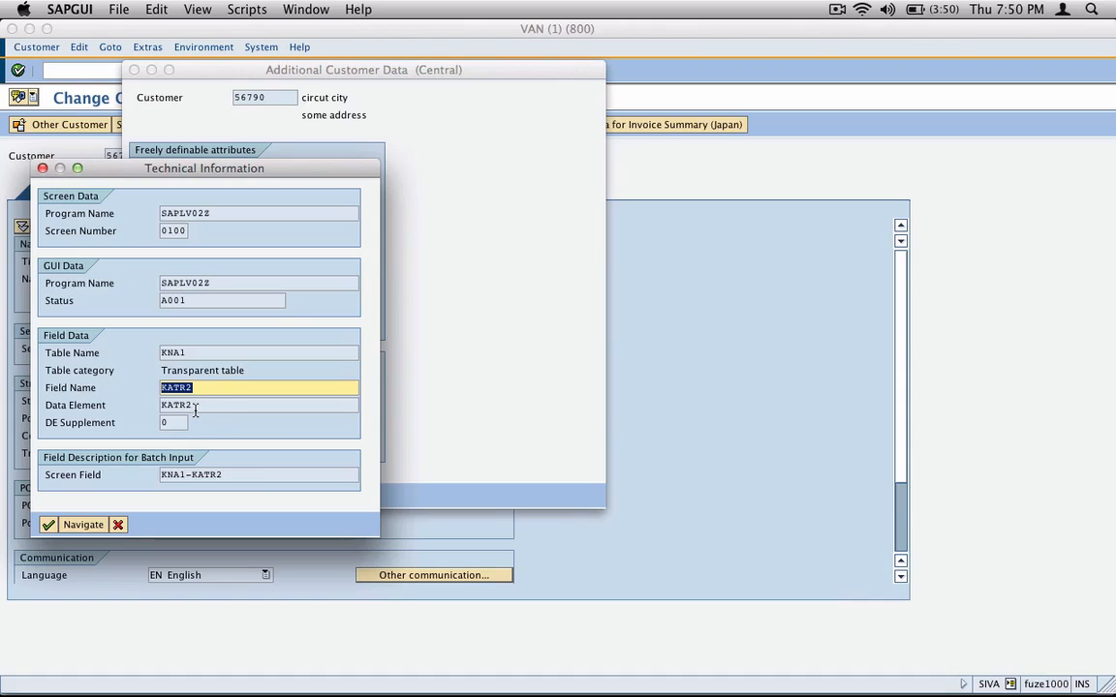
click(117, 524)
click(161, 494)
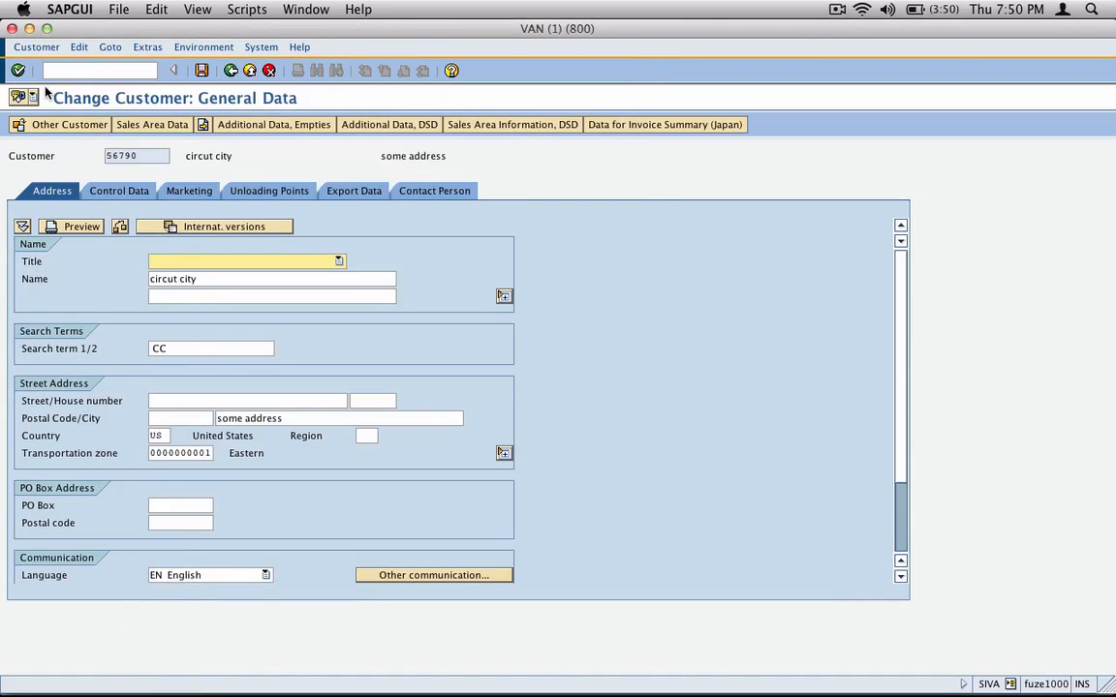
Step: Open transaction CMOD in a new session from the customer's general data
click(123, 73)
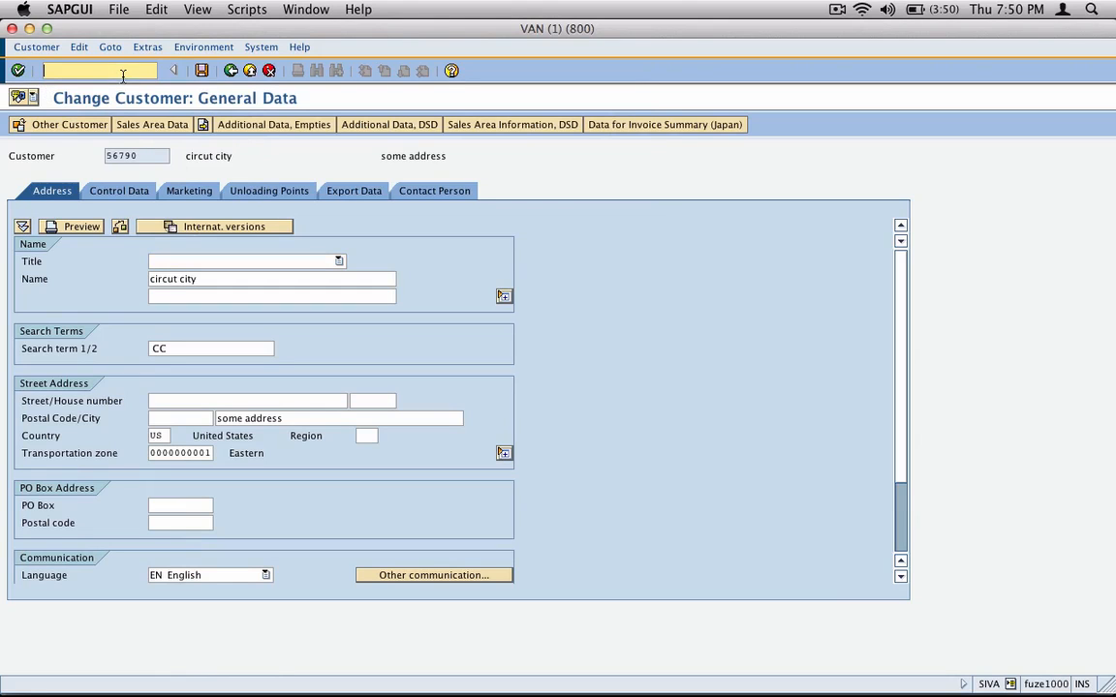
text(/oc)
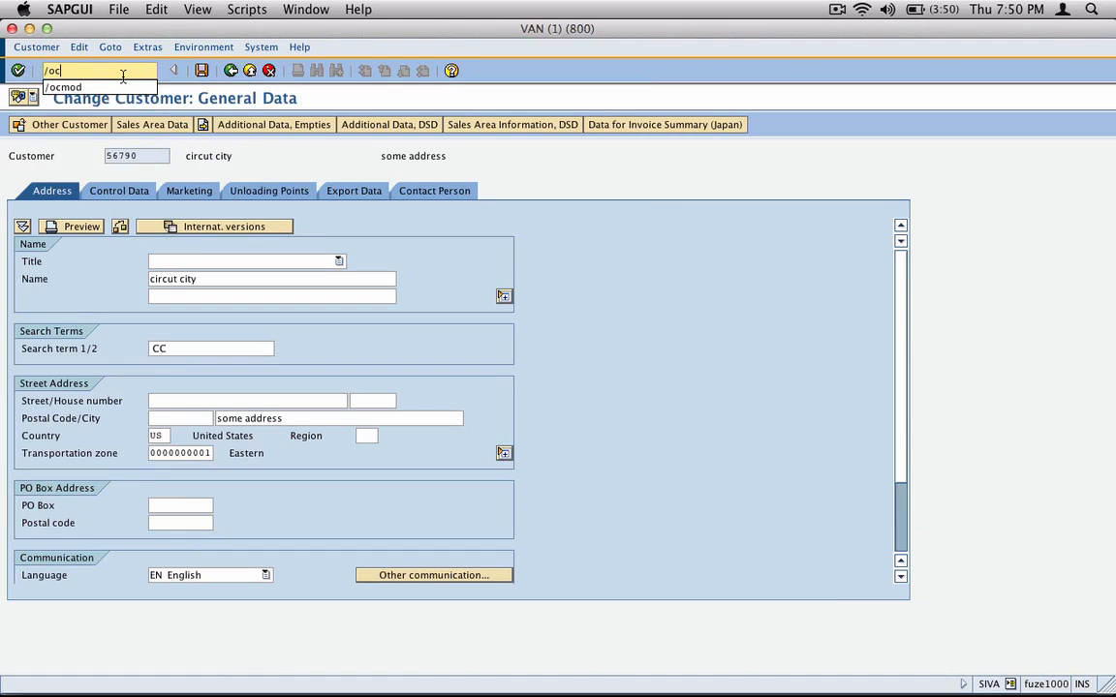
text(mod)
key(Return)
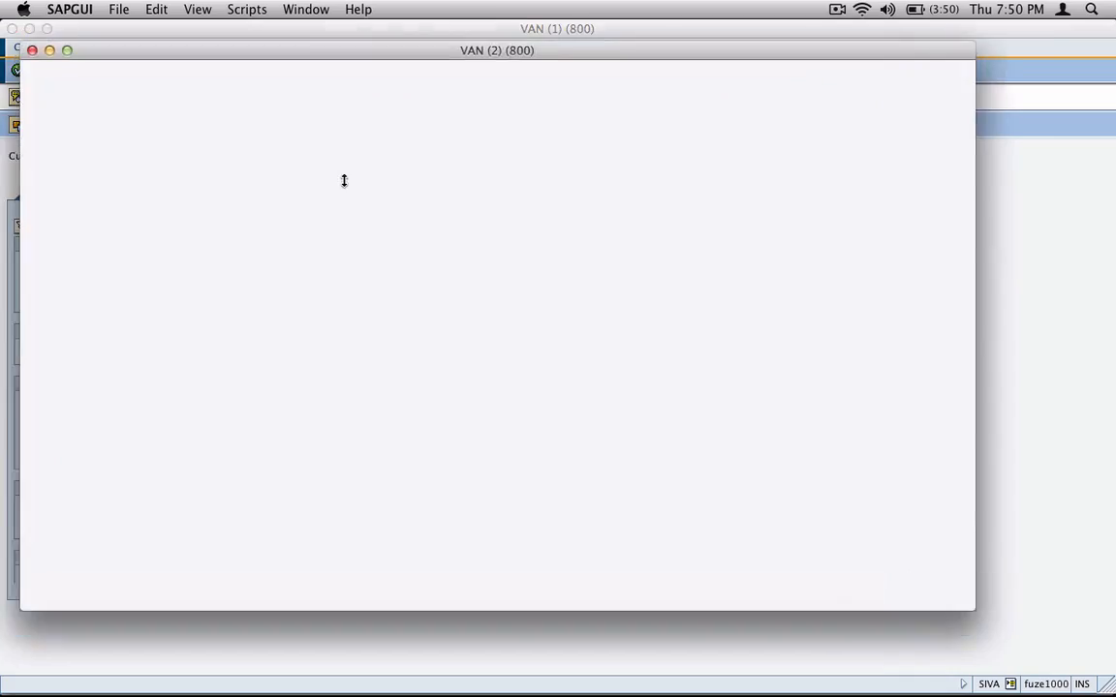
Step: Open the keyword text enhancements of data element KATR2 for changing, in language EN
click(96, 47)
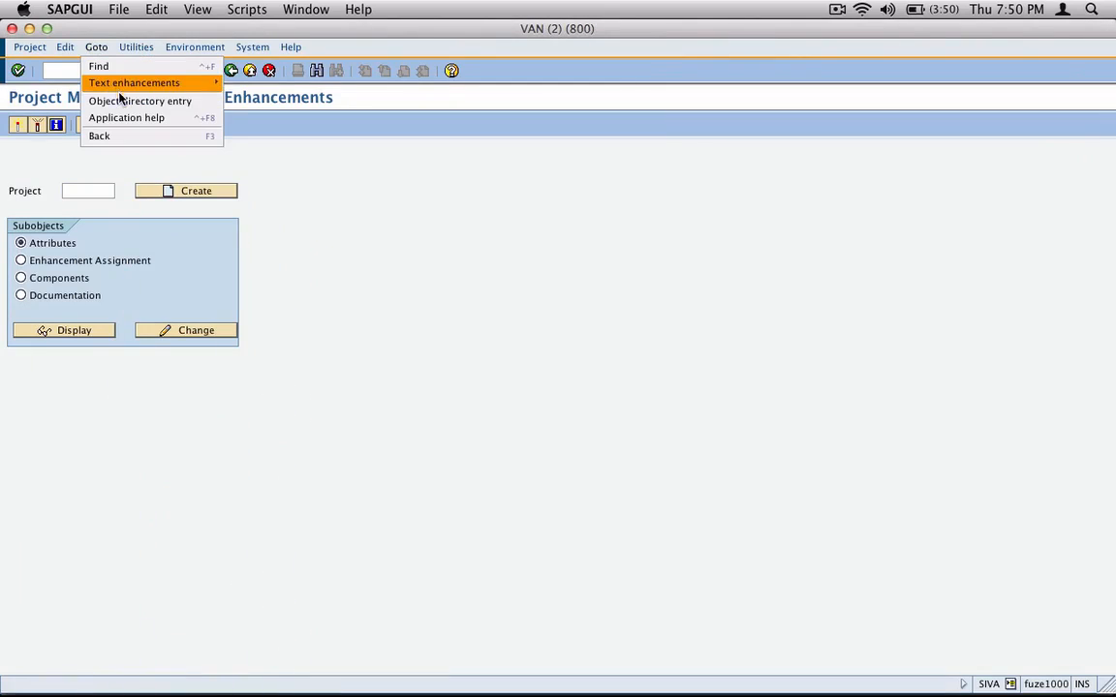
mouse_move(124, 90)
mouse_move(266, 100)
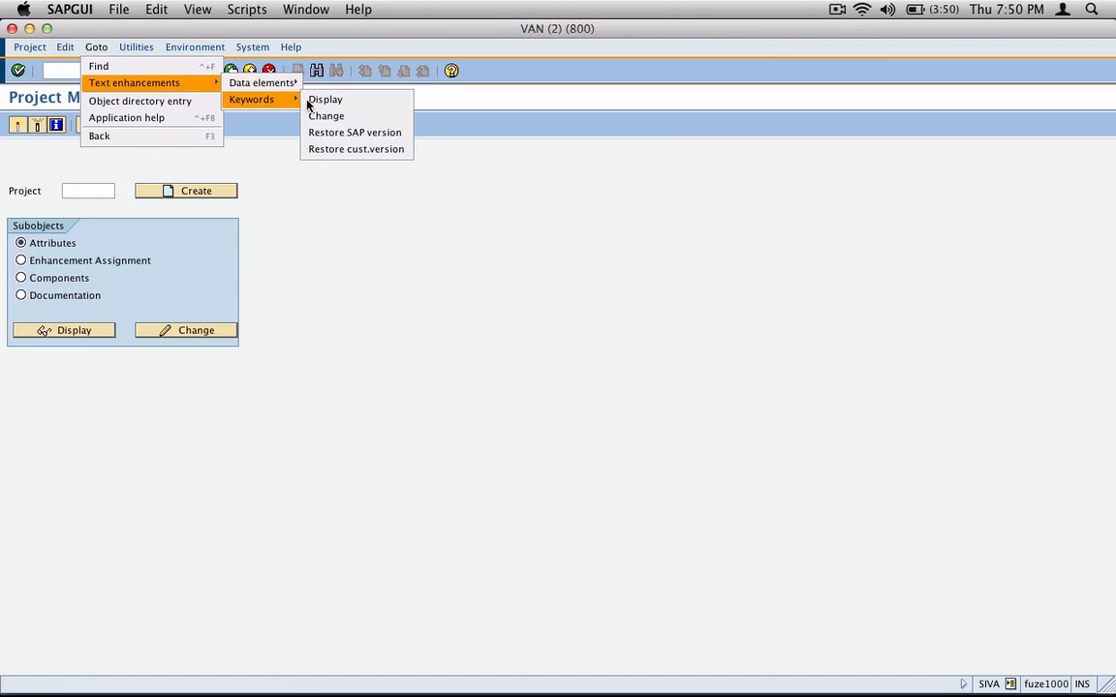
click(399, 117)
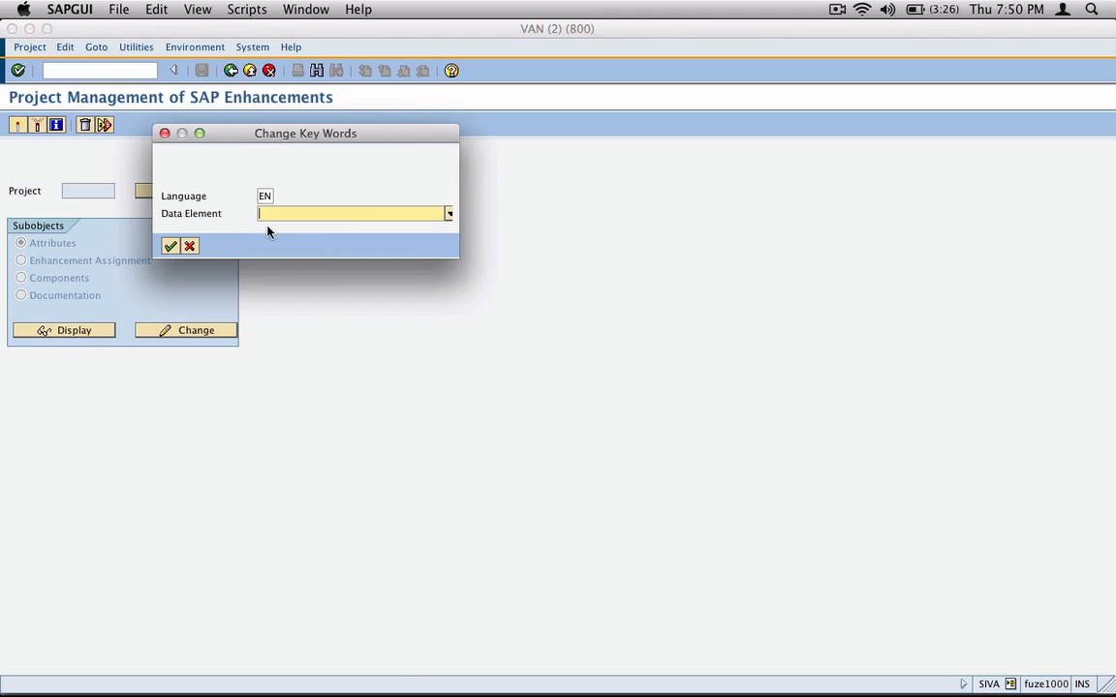
text(katr)
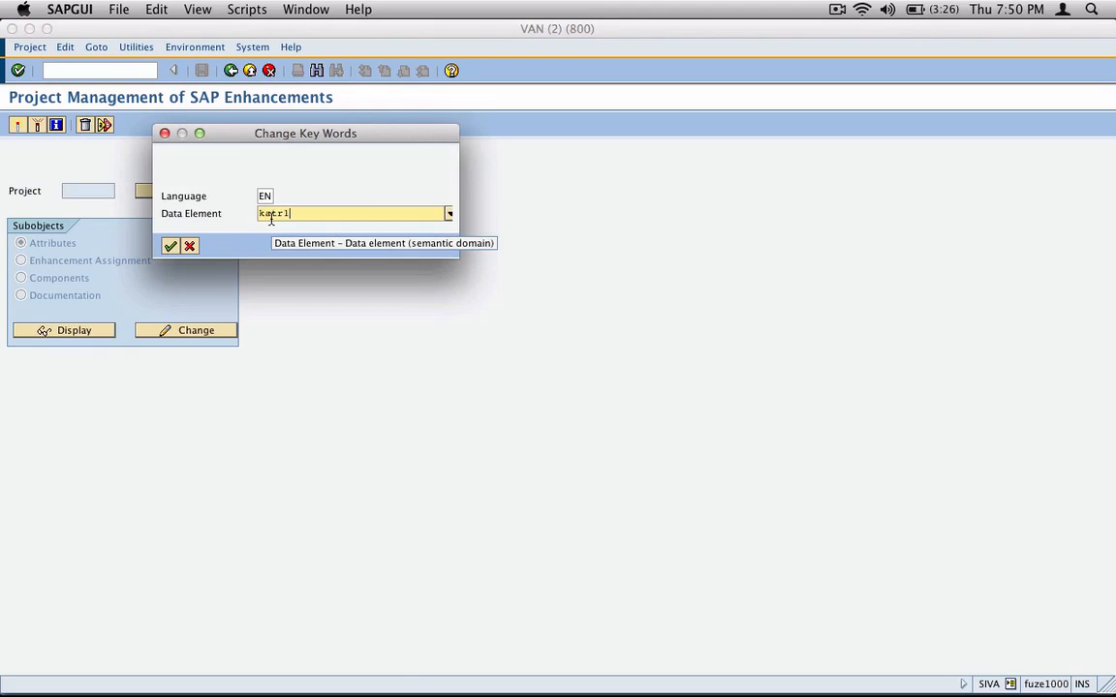
text(2)
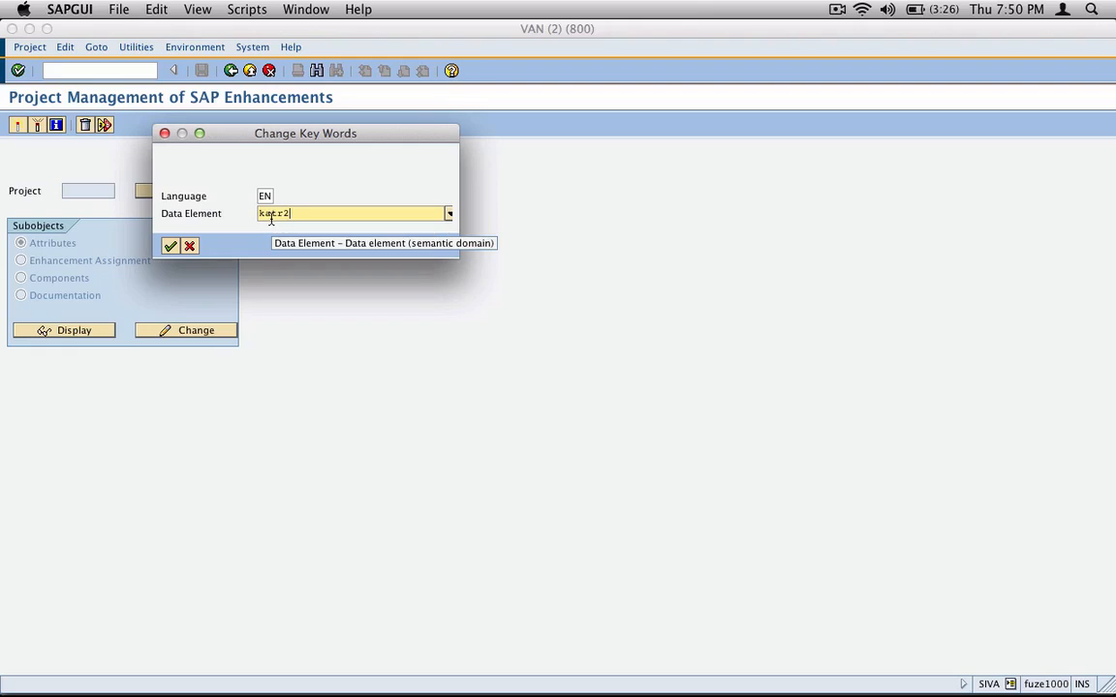
click(169, 245)
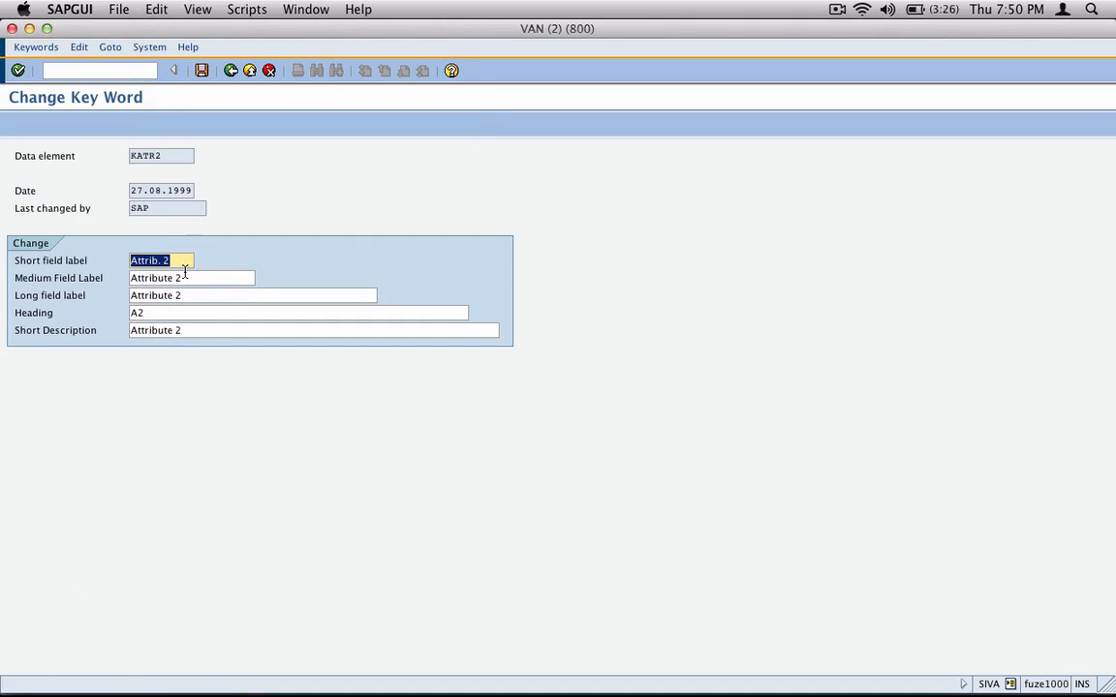
Step: Set KATR2's short field label to Presc and its medium field label to Prescription, and save the key word
text(Presc)
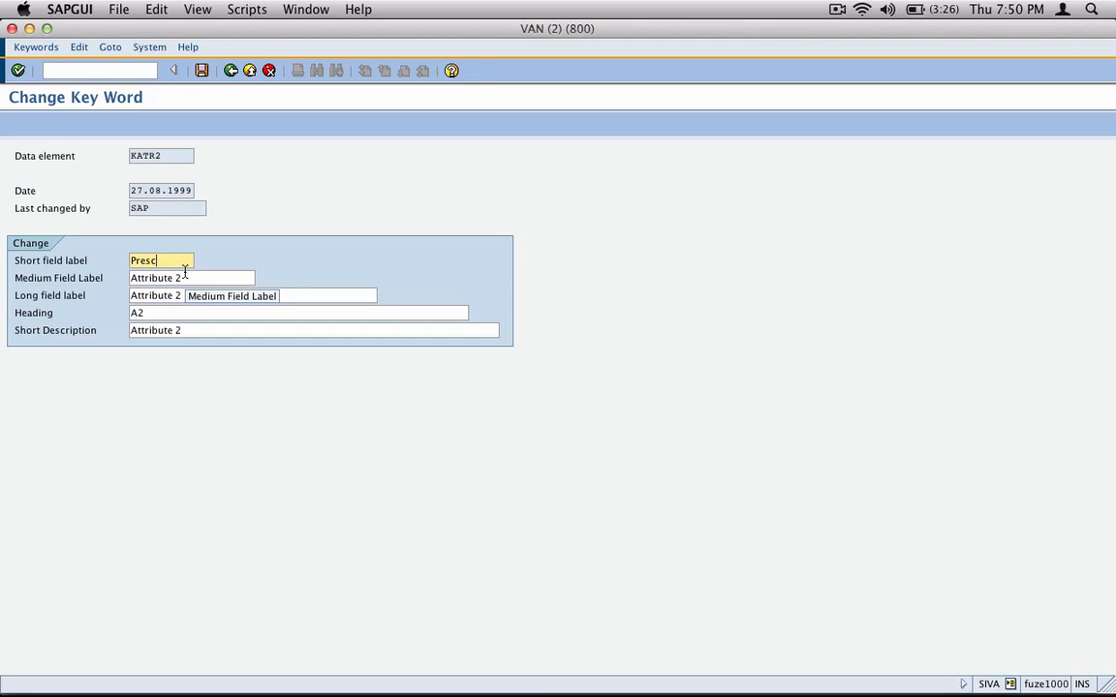
key(Tab)
text(Presc)
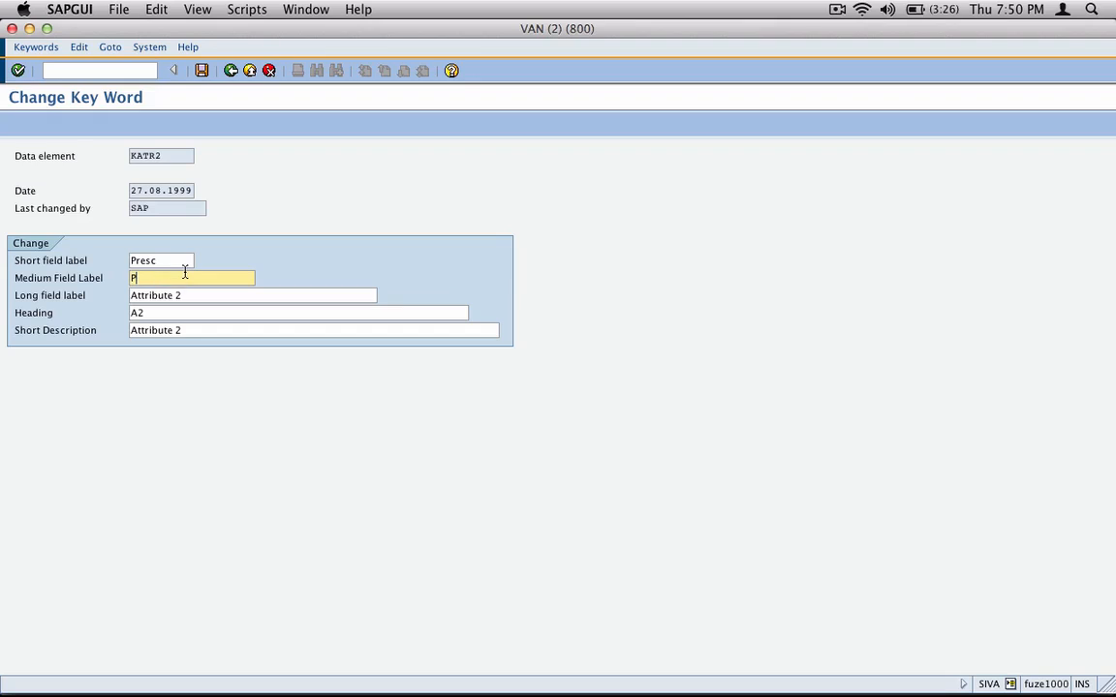
text(ripto)
key(BackSpace)
text(ion)
click(184, 296)
click(205, 70)
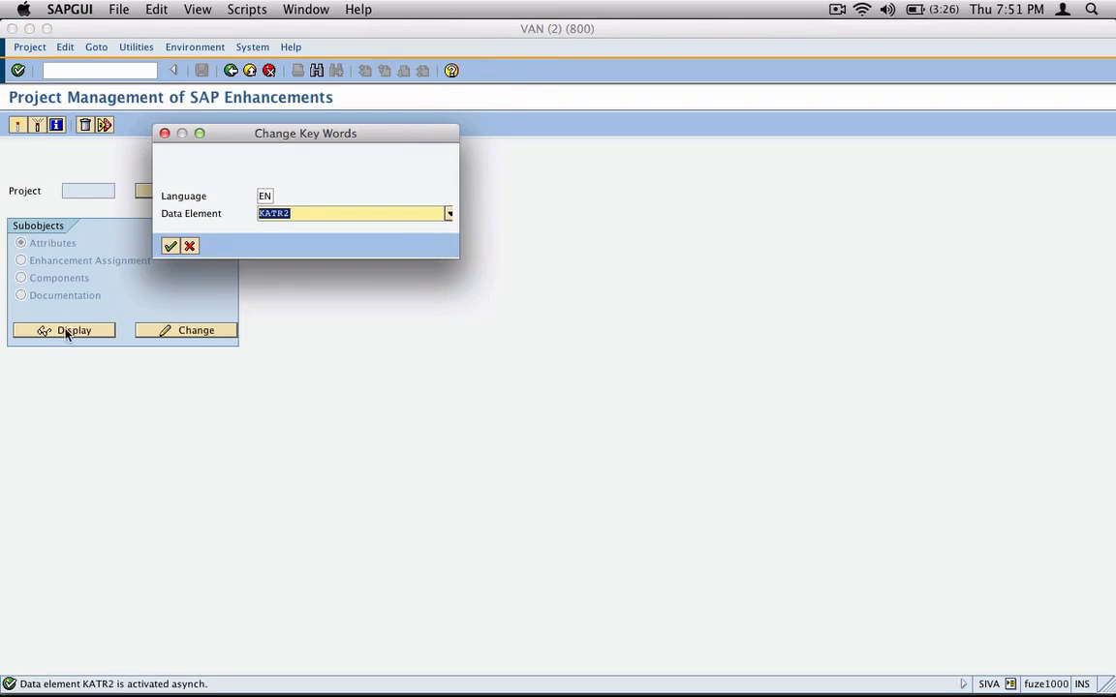
Step: Check the saved key word texts of KATR2 and leave the enhancement project management for SAP Easy Access
click(170, 245)
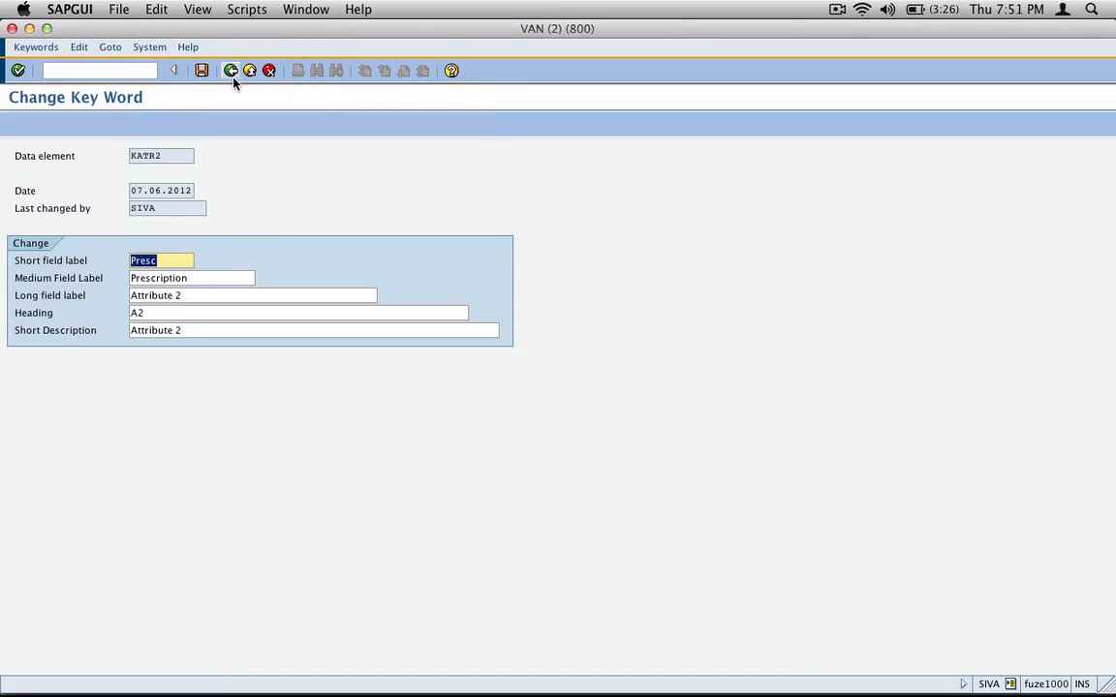
click(230, 71)
click(191, 245)
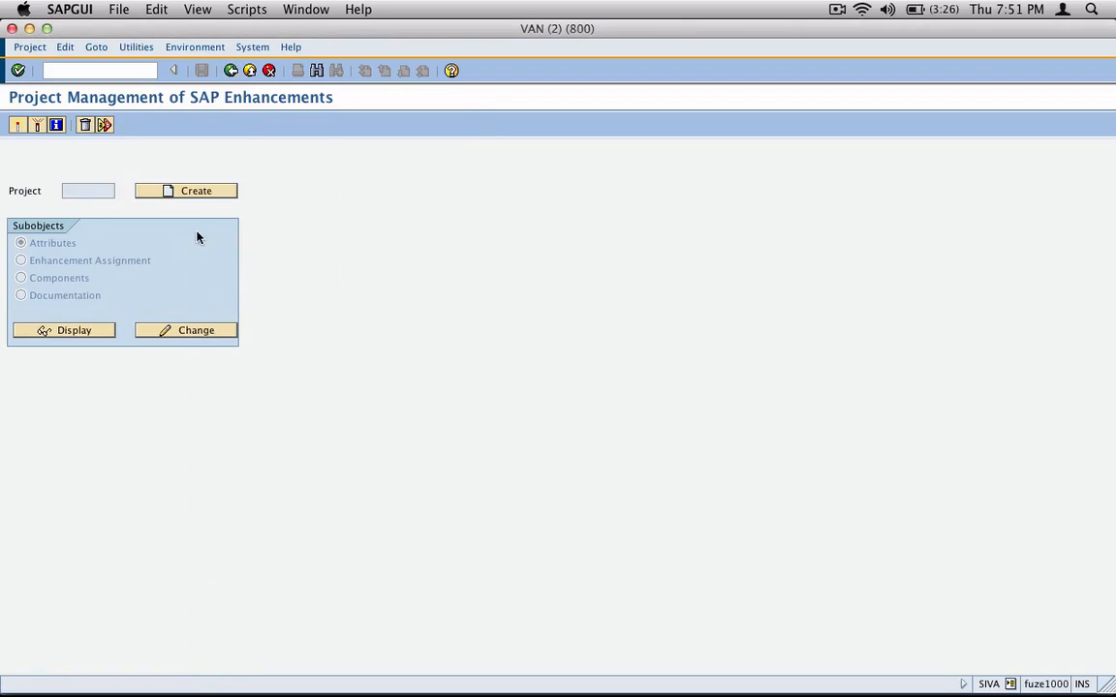
click(230, 71)
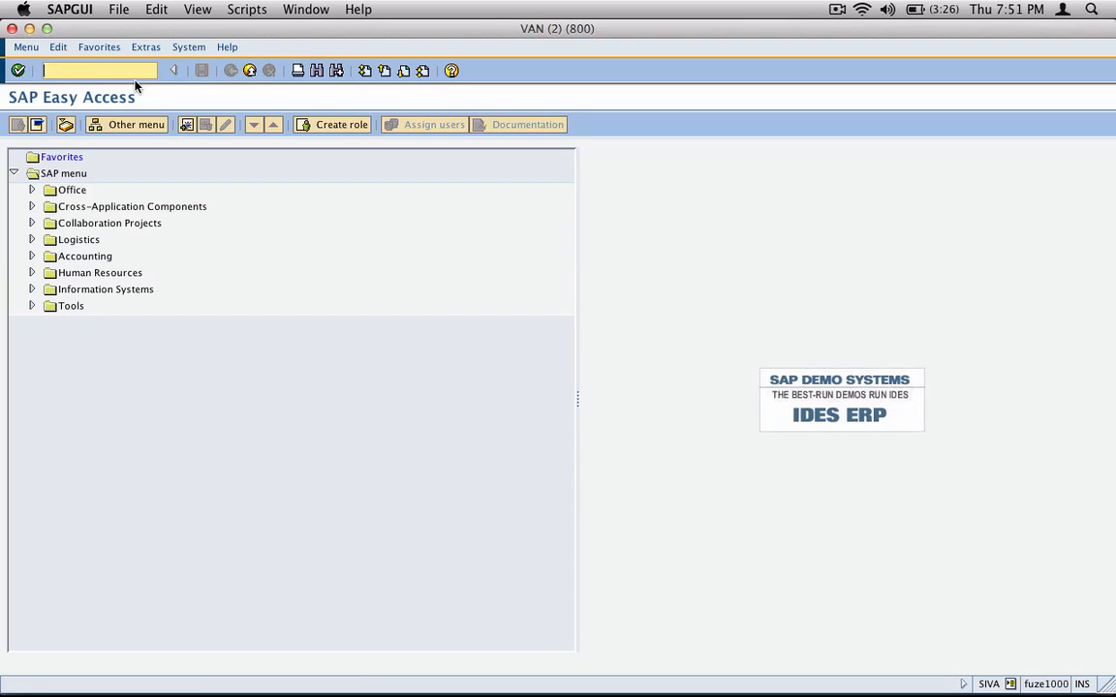
Step: Return to the first session, leave the customer change and restart it for the same customer with transaction VD02
text(xd)
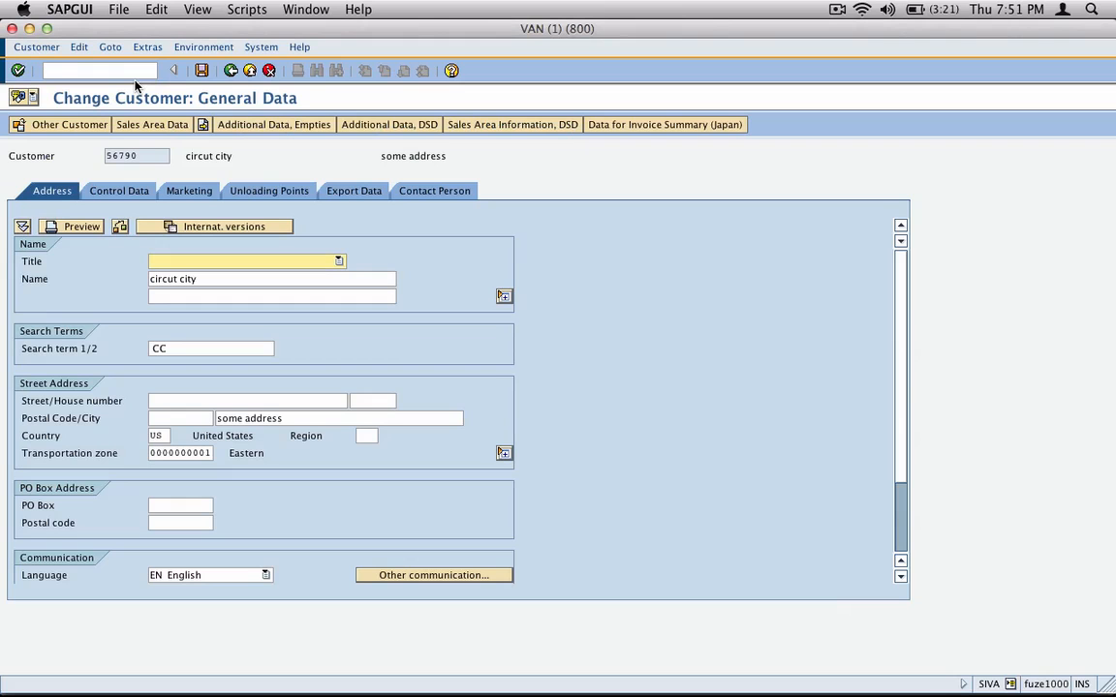
click(231, 71)
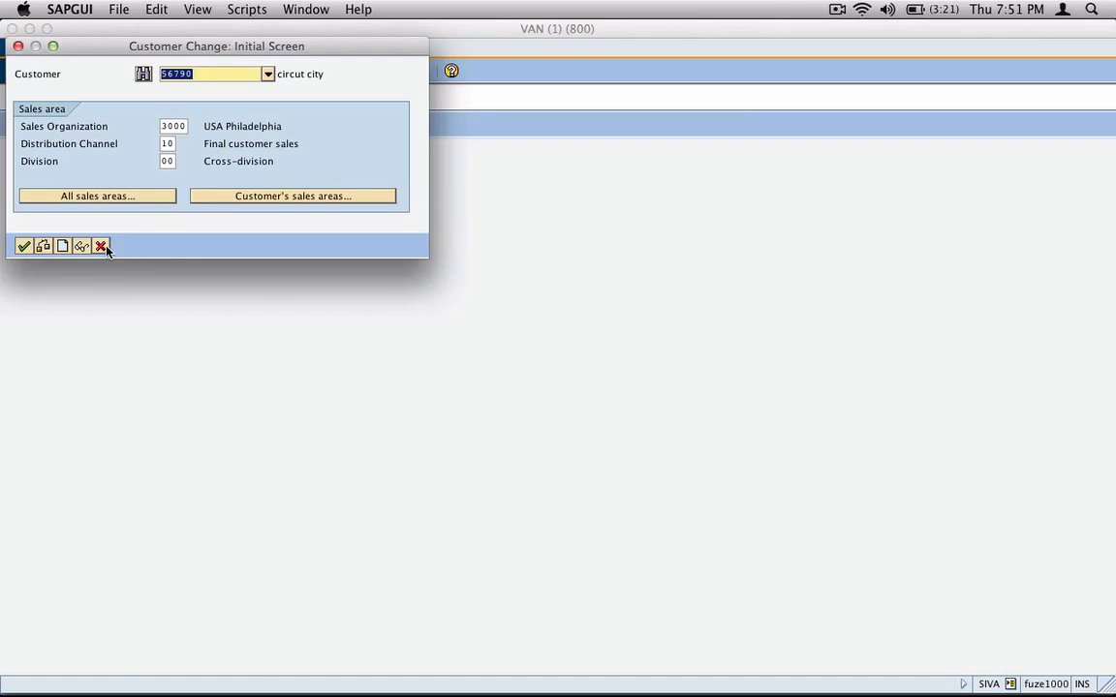
click(100, 246)
click(106, 71)
text(vd0)
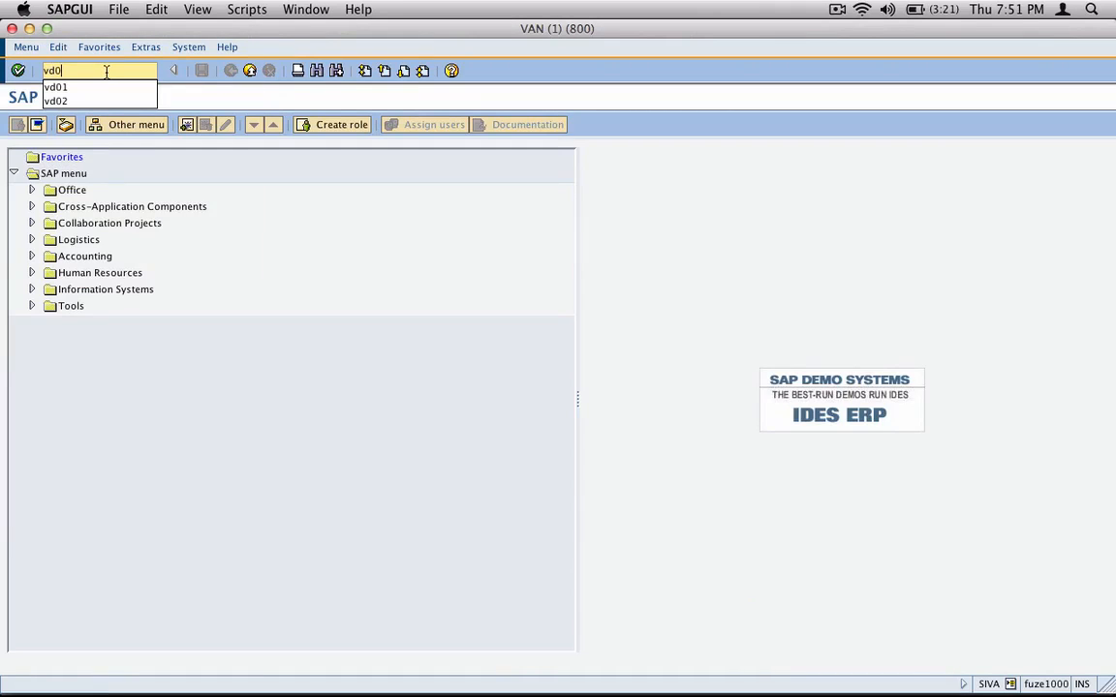
text(2)
key(Return)
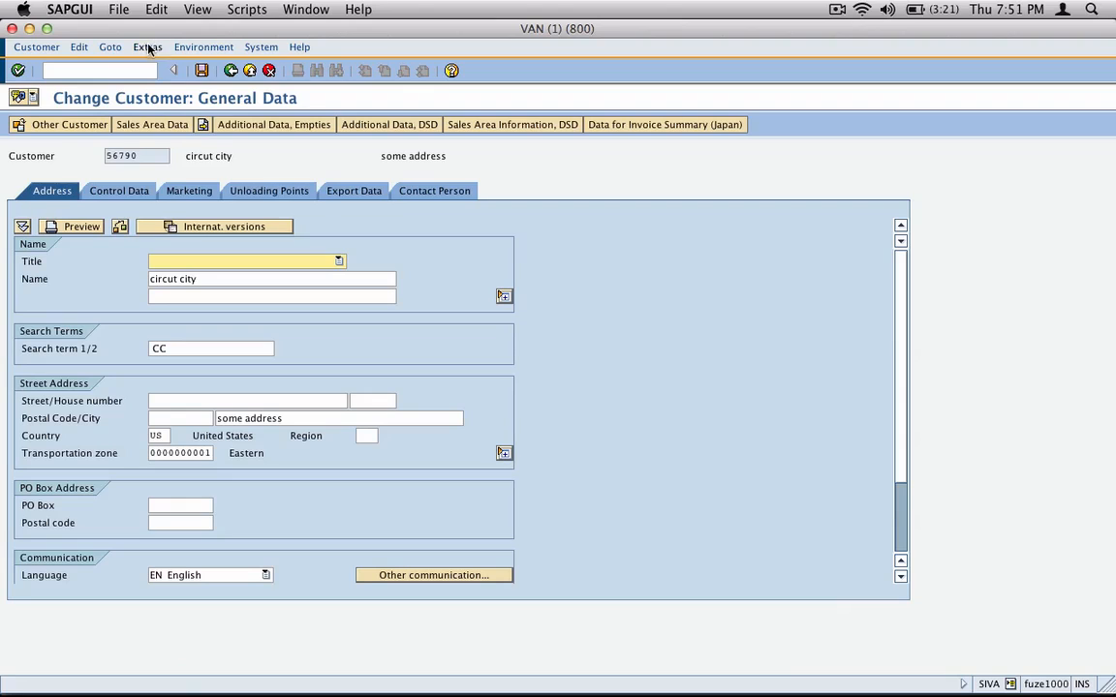
Step: Open the customer's central additional data, check the renamed attribute label and its possible entries, and close without choosing one
click(147, 46)
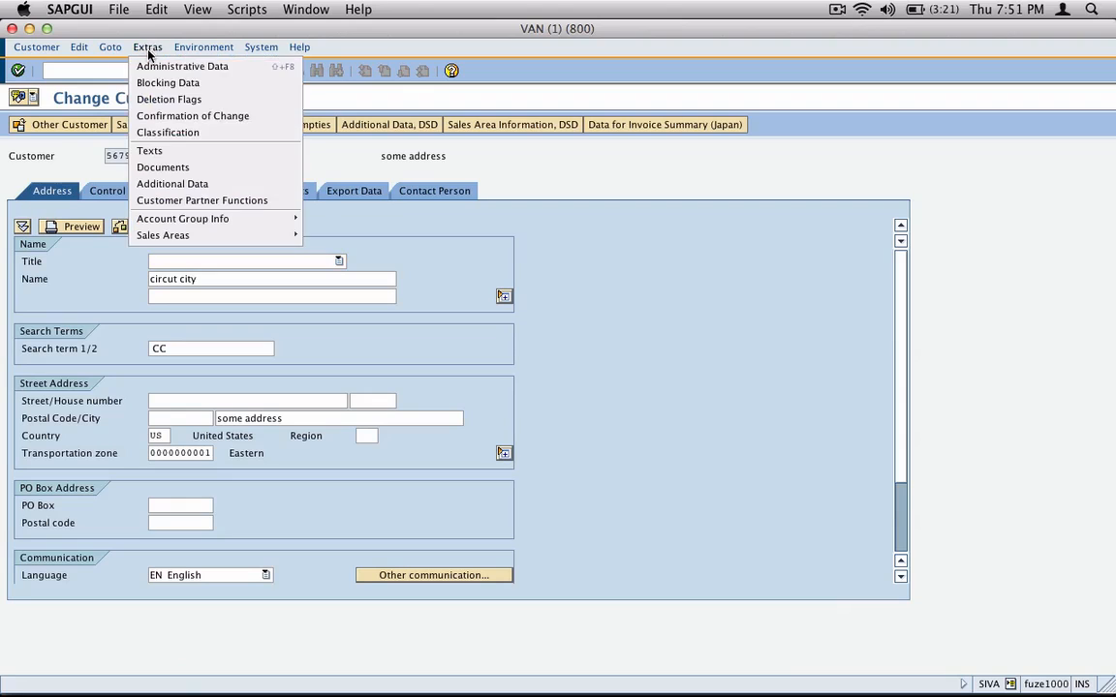
click(204, 186)
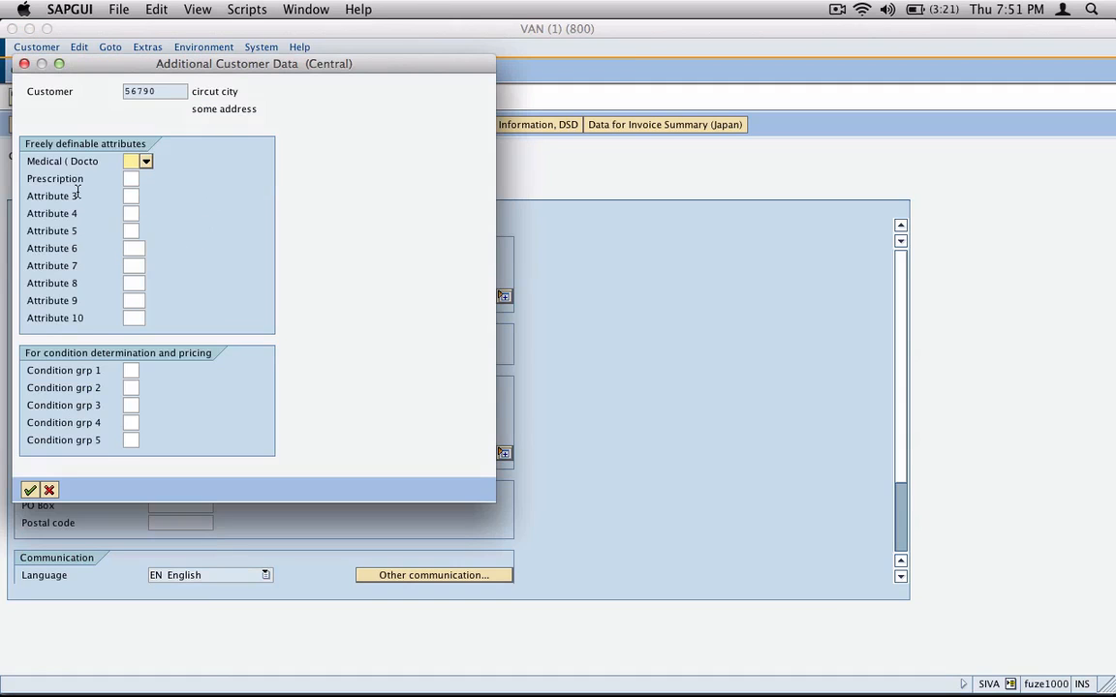
drag(27, 180, 99, 190)
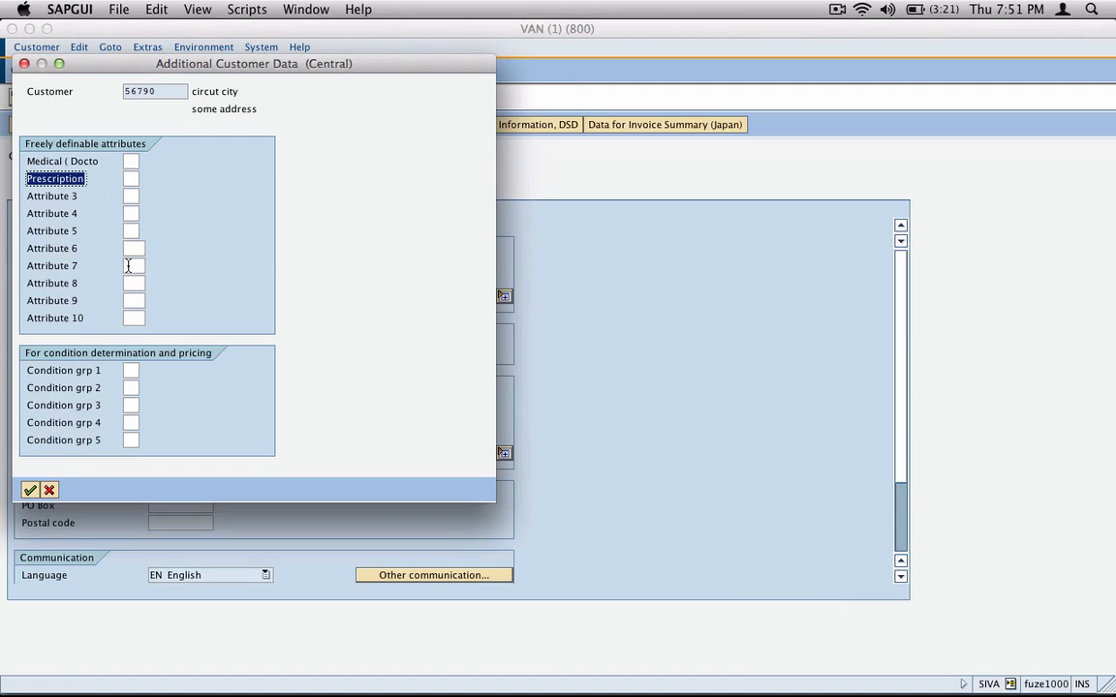
click(131, 178)
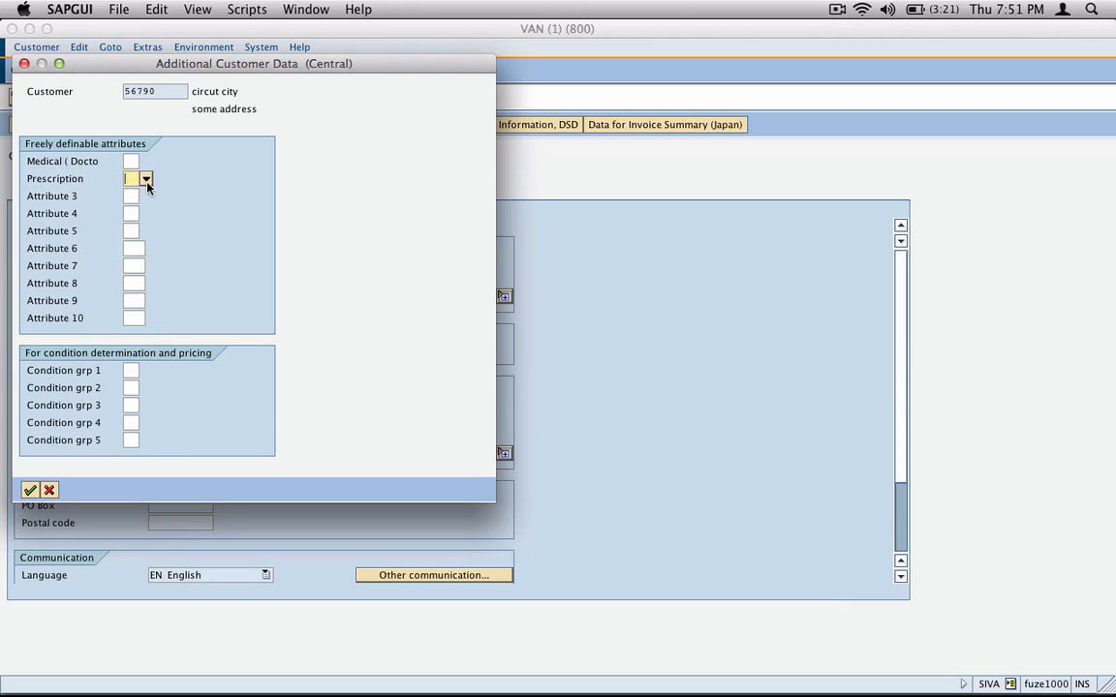
click(144, 179)
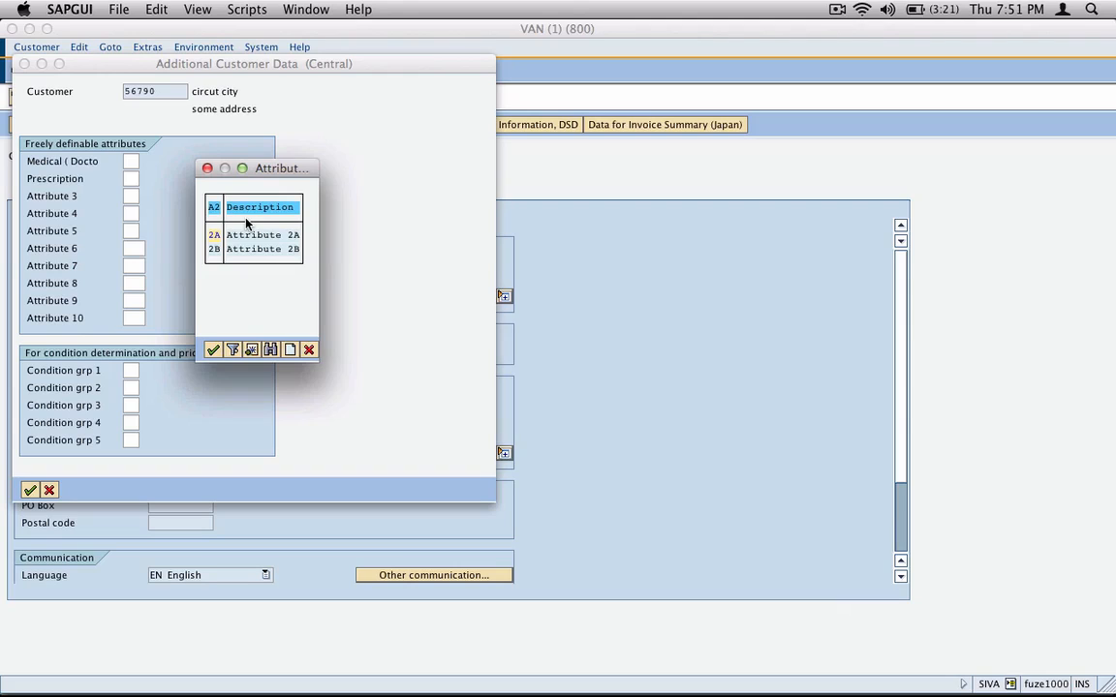
click(308, 353)
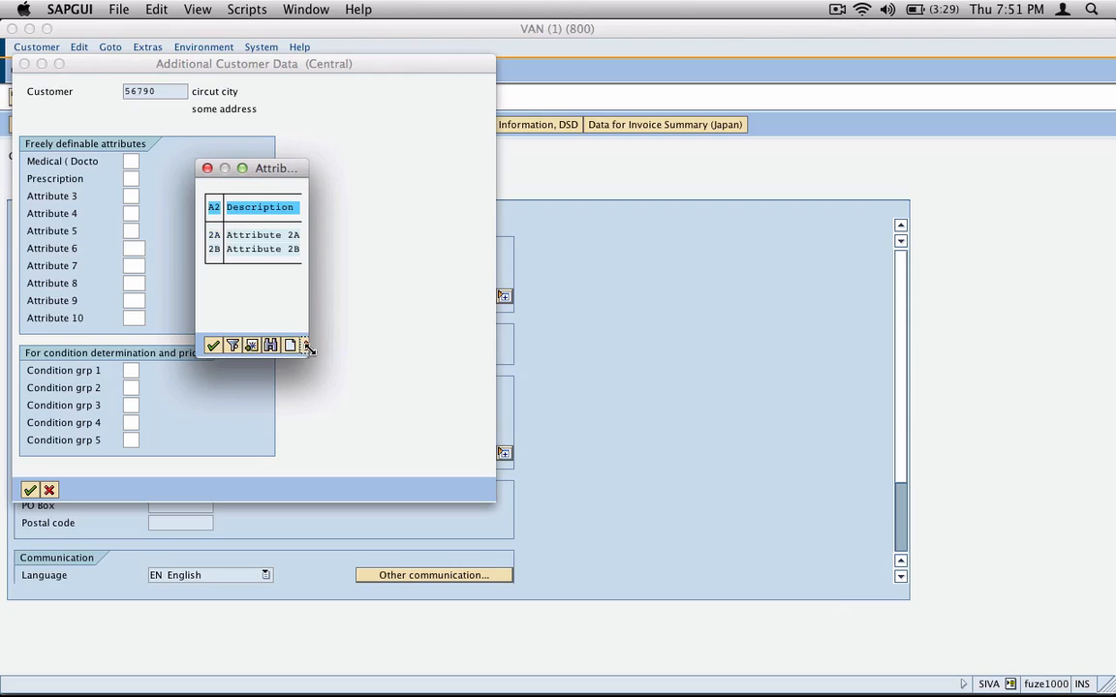
click(50, 491)
Step: Switch to inkBook and mark up the Additional Data page with an arrow to the central dialog, a circle around "(Central)" and strokes by the Sales and Distribution dialog
key(super+Tab)
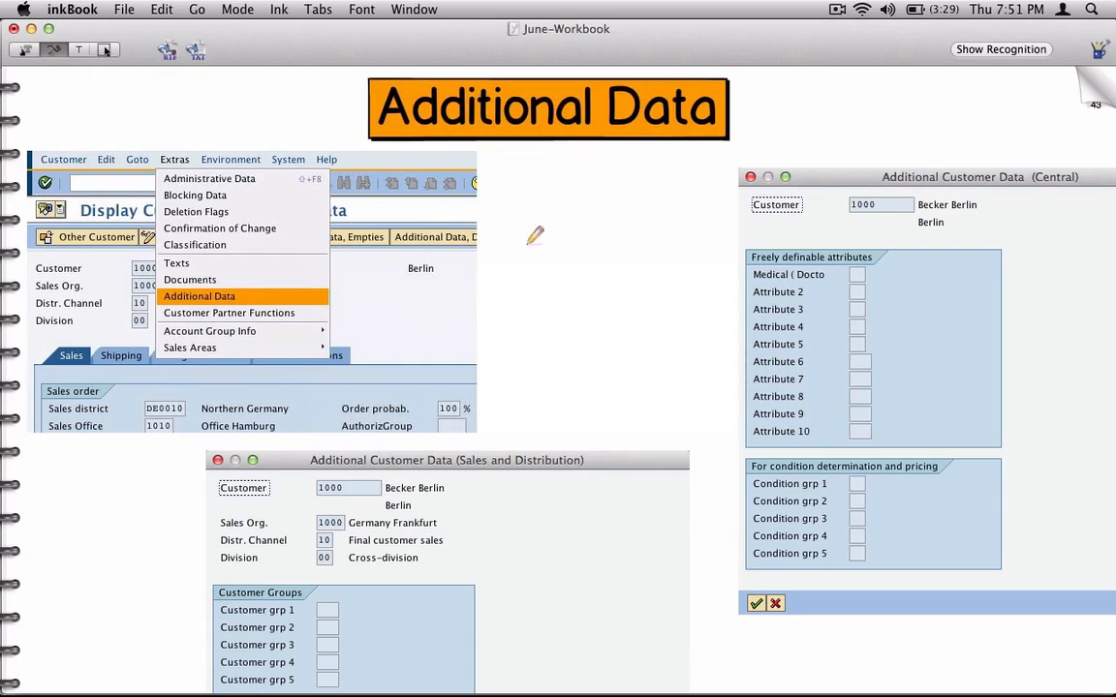
drag(523, 296, 690, 293)
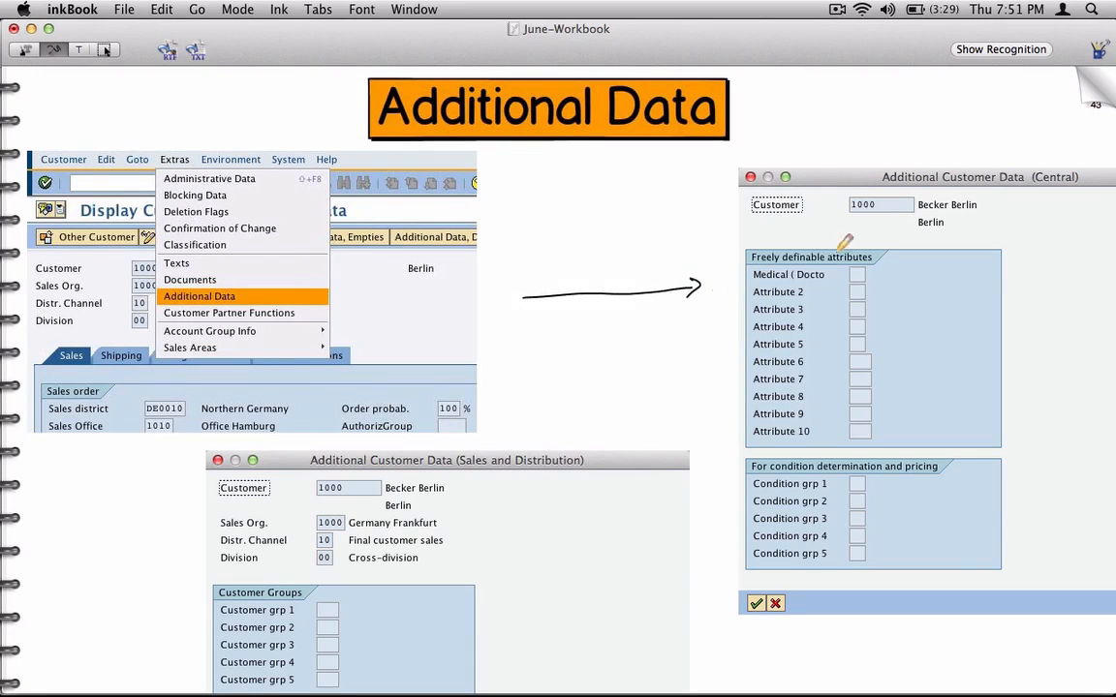
mouse_move(1089, 179)
mouse_down()
mouse_move(1036, 184)
mouse_move(1092, 177)
mouse_up()
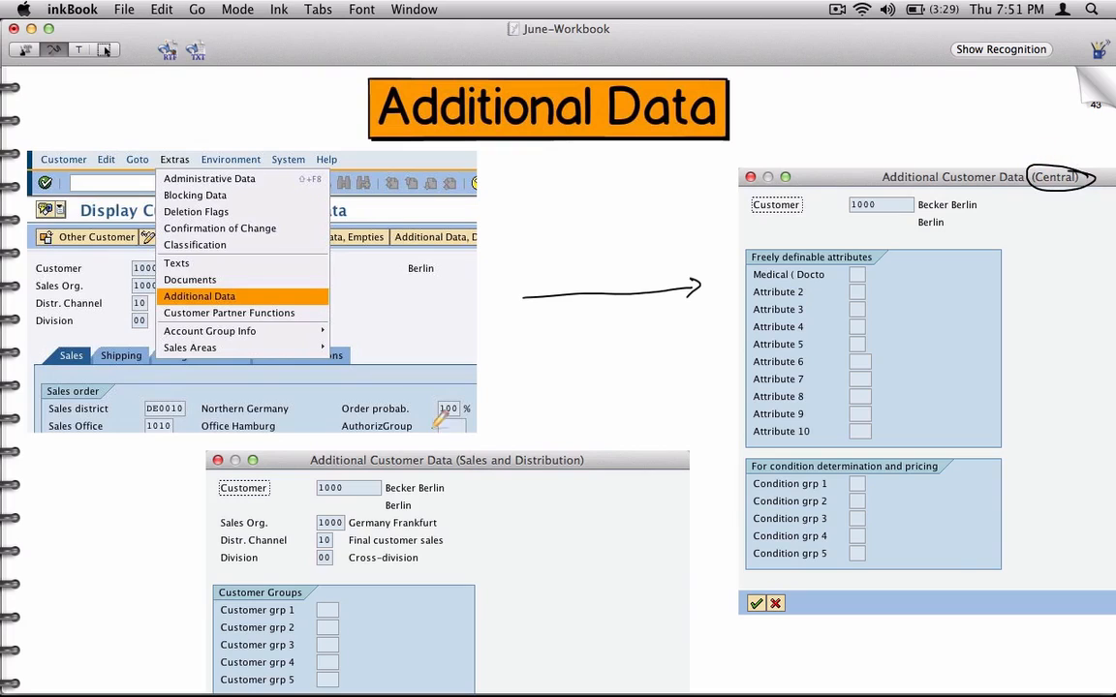
drag(405, 420, 406, 455)
drag(528, 443, 547, 431)
Step: Turn to the Customize Text Labels page and handwrite "CMOD" in brackets beside the project management screenshot
click(1093, 85)
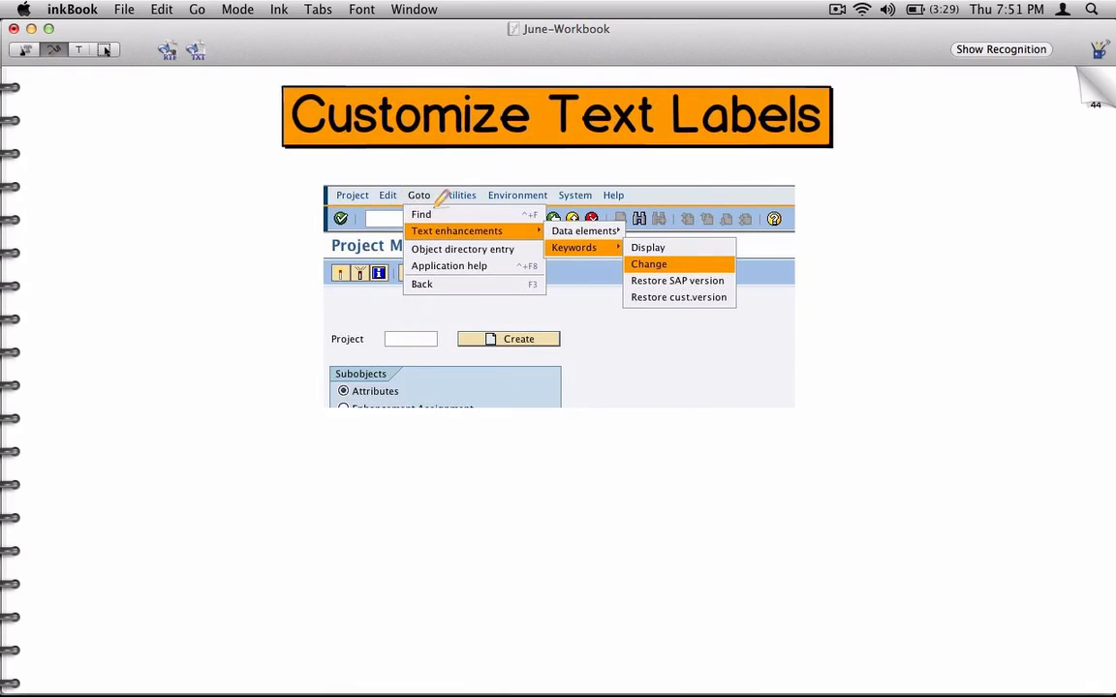
mouse_move(219, 250)
mouse_down()
mouse_move(222, 262)
mouse_move(266, 229)
mouse_move(194, 242)
mouse_move(211, 286)
mouse_up()
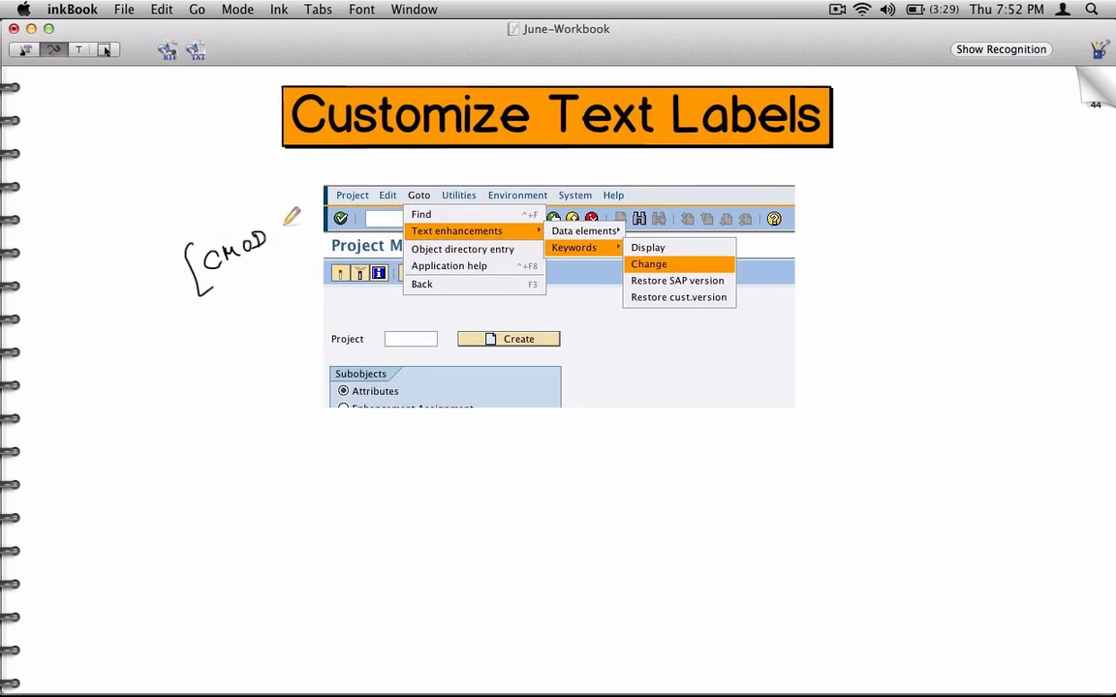
mouse_move(271, 216)
mouse_down()
mouse_move(293, 247)
mouse_move(282, 260)
mouse_up()
Step: On the next blank page, handwrite "Customer Account Group" after an arrow bullet and draw a second arrow bullet below it
click(986, 94)
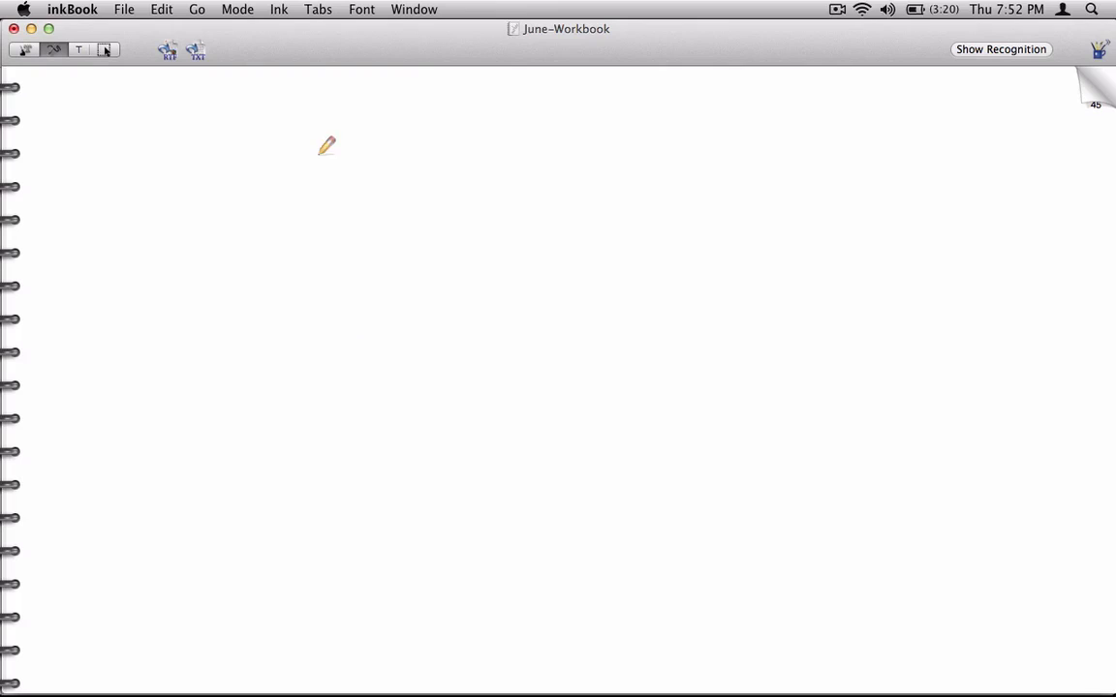
mouse_move(291, 177)
mouse_down()
mouse_move(327, 176)
mouse_move(325, 191)
mouse_up()
click(322, 170)
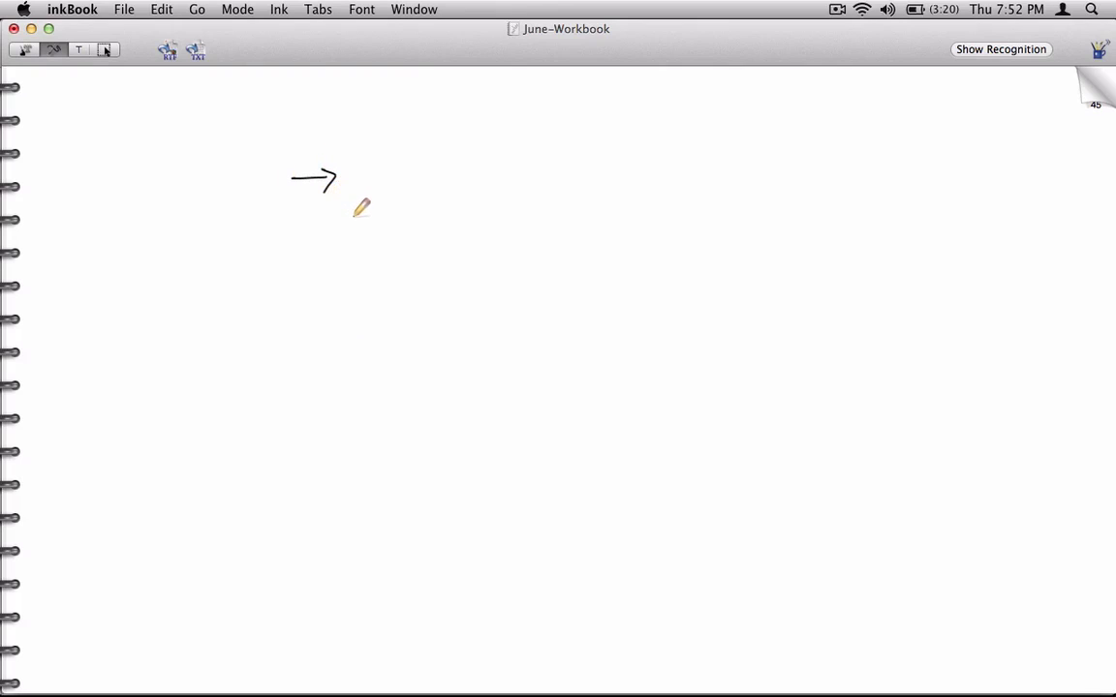
mouse_move(367, 150)
mouse_down()
mouse_move(364, 180)
mouse_move(407, 176)
mouse_up()
mouse_move(417, 155)
mouse_down()
mouse_move(467, 173)
mouse_move(541, 170)
mouse_up()
click(521, 145)
mouse_move(566, 157)
mouse_down()
mouse_move(556, 170)
mouse_move(575, 157)
mouse_move(596, 165)
mouse_up()
drag(597, 159, 616, 165)
mouse_move(618, 140)
mouse_down()
mouse_move(619, 168)
mouse_move(627, 149)
mouse_move(669, 160)
mouse_move(678, 152)
mouse_up()
mouse_move(682, 157)
mouse_down()
mouse_move(689, 147)
mouse_move(717, 155)
mouse_move(708, 193)
mouse_up()
drag(709, 155, 718, 158)
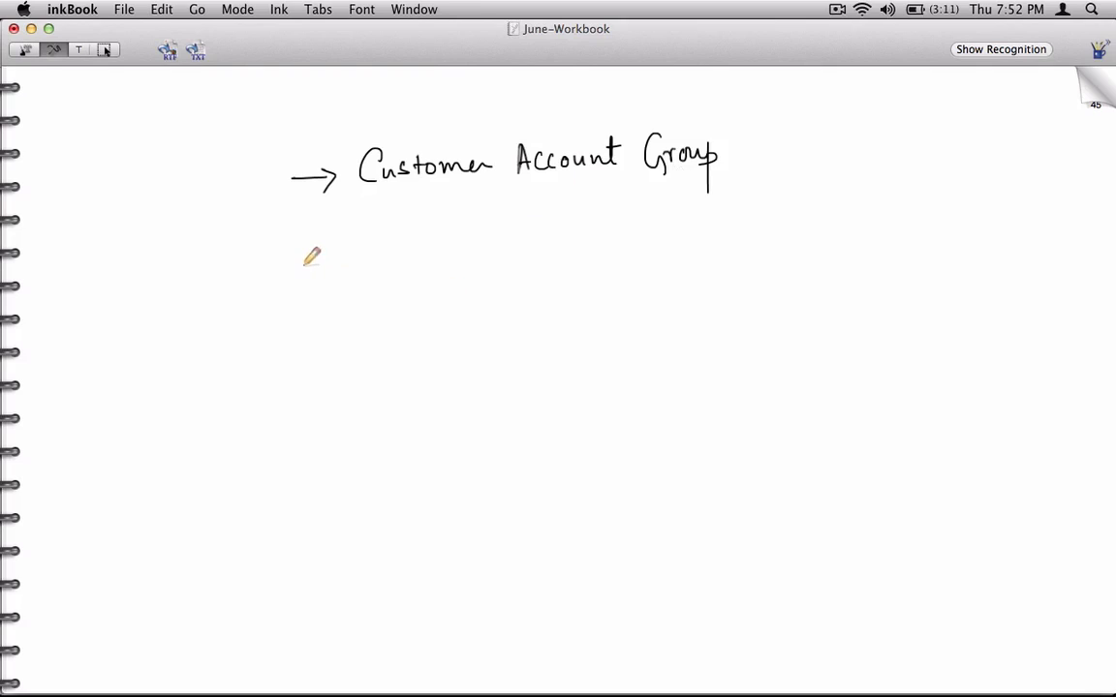
mouse_move(294, 257)
mouse_down()
mouse_move(339, 256)
mouse_move(333, 274)
mouse_up()
click(837, 9)
click(843, 64)
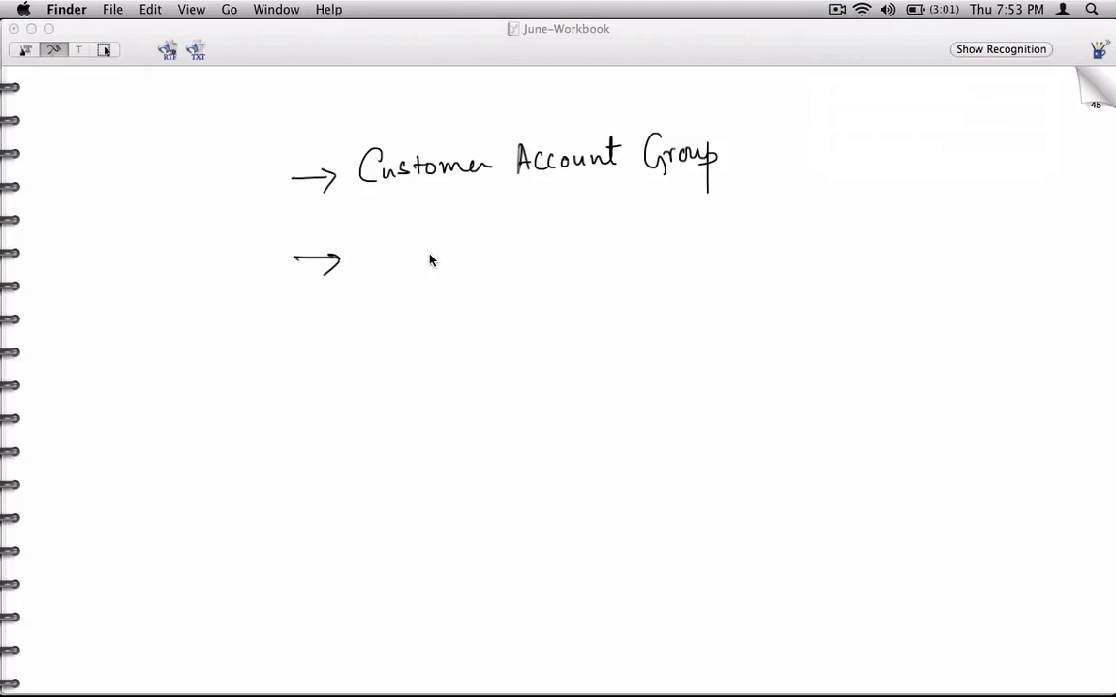
Step: Handwrite "Block/Delete Customers" after the second arrow bullet
click(388, 246)
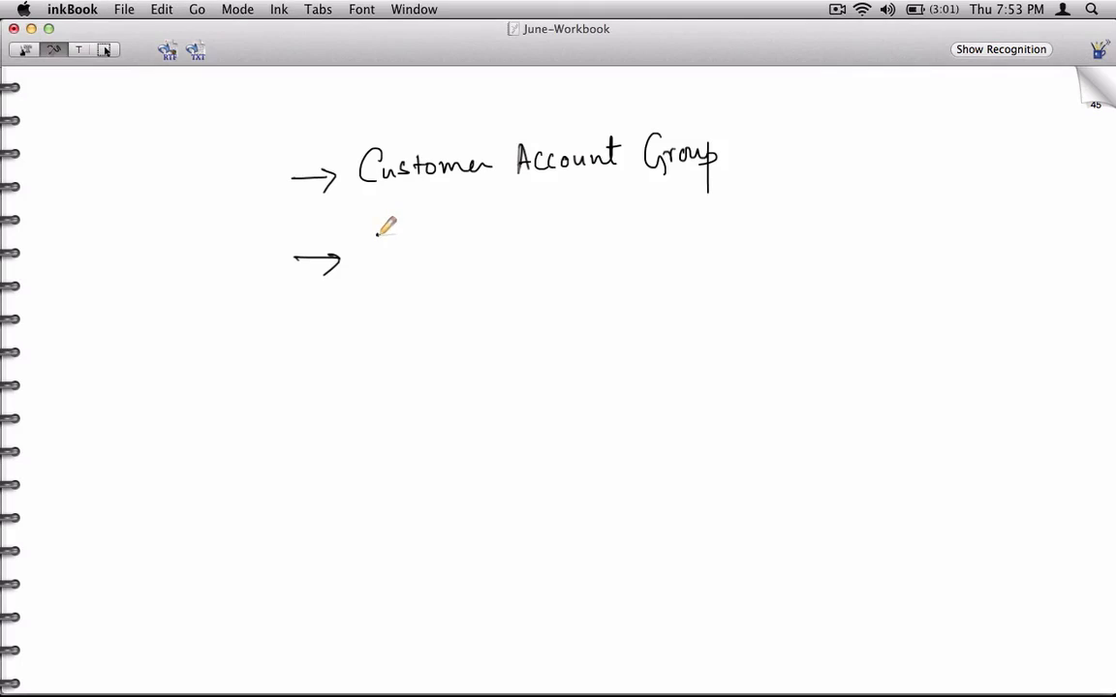
mouse_move(377, 236)
mouse_down()
mouse_move(375, 261)
mouse_move(398, 260)
mouse_up()
drag(407, 242, 432, 258)
drag(443, 238, 443, 257)
mouse_move(460, 209)
mouse_down()
mouse_move(458, 270)
mouse_move(465, 251)
mouse_up()
mouse_move(465, 231)
mouse_down()
mouse_move(467, 250)
mouse_move(491, 250)
mouse_up()
mouse_move(498, 221)
mouse_down()
mouse_move(500, 250)
mouse_move(513, 250)
mouse_up()
mouse_move(524, 221)
mouse_down()
mouse_move(525, 250)
mouse_move(532, 229)
mouse_up()
drag(541, 242, 550, 249)
mouse_move(592, 214)
mouse_down()
mouse_move(592, 236)
mouse_move(606, 235)
mouse_up()
mouse_move(616, 223)
mouse_down()
mouse_move(608, 235)
mouse_move(625, 237)
mouse_up()
drag(637, 224, 631, 220)
drag(645, 223, 673, 237)
drag(675, 230, 683, 237)
drag(685, 229, 696, 236)
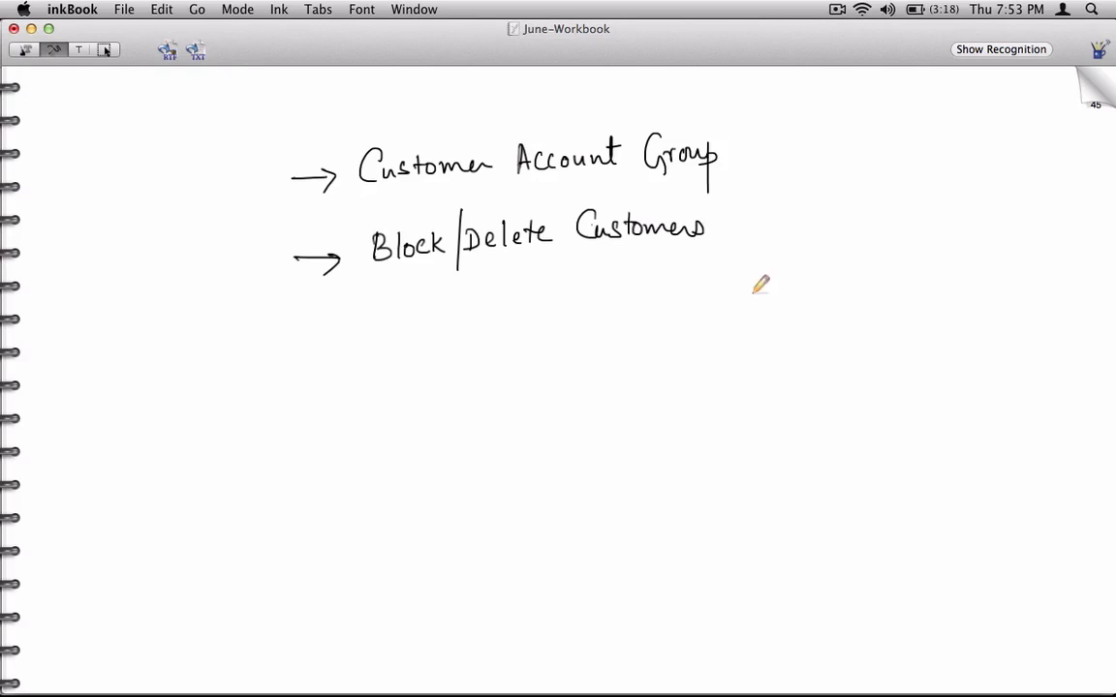
click(839, 11)
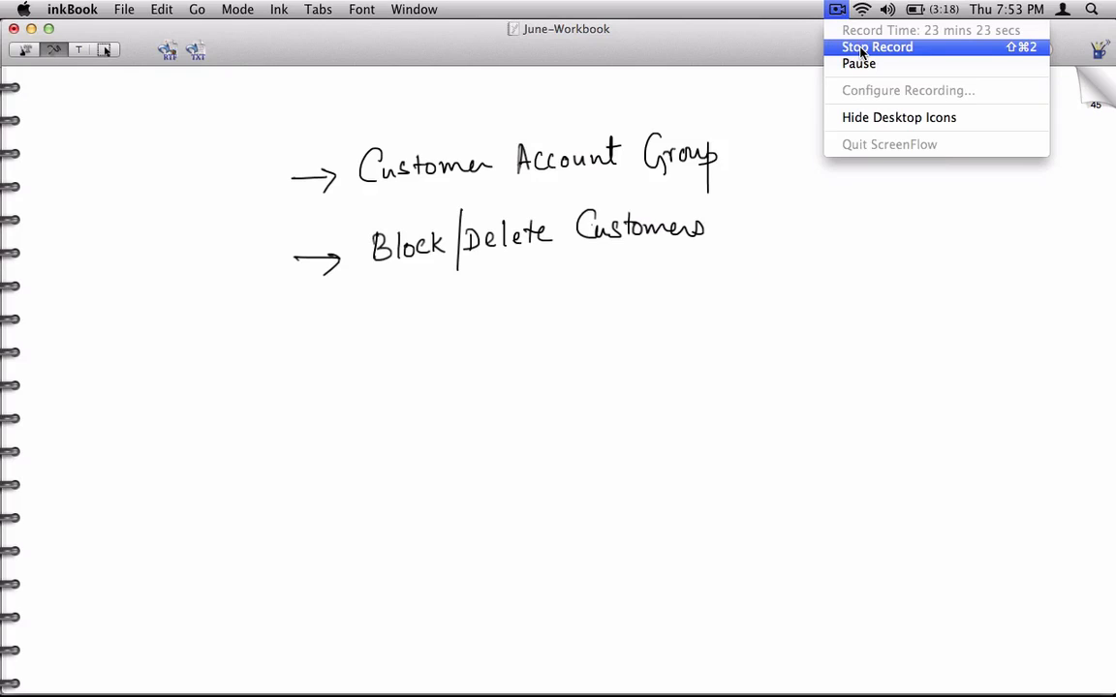